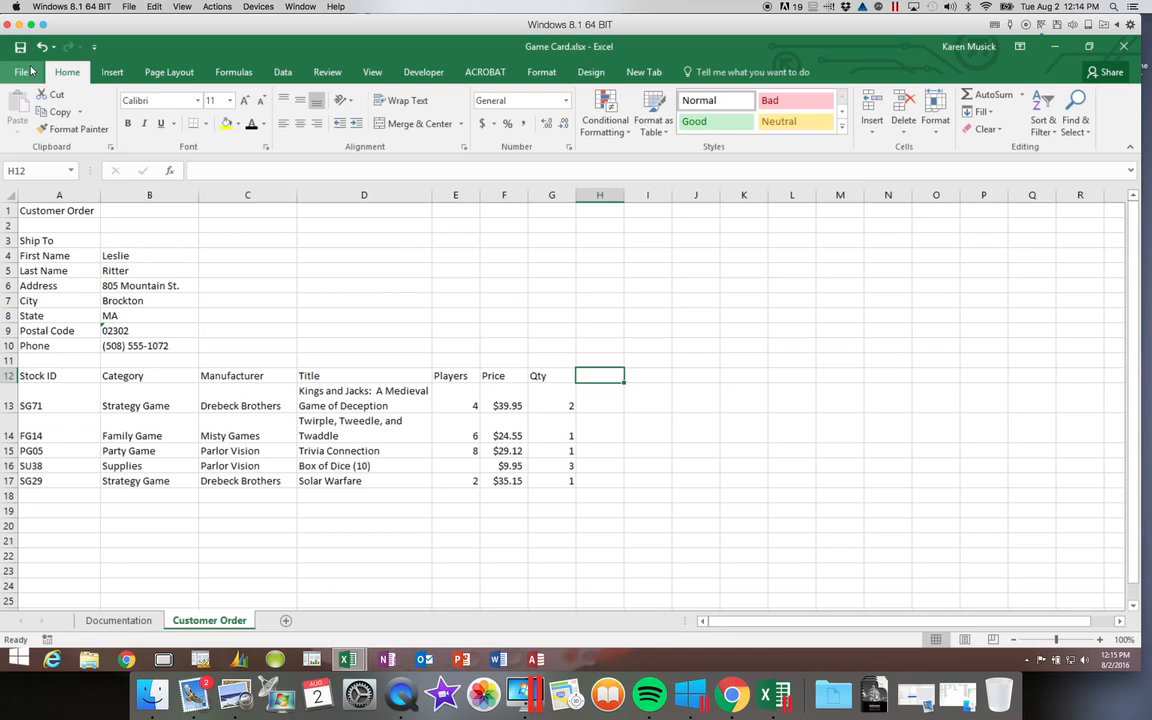
Step: Add the heading Charge in H12 and enter the formula =39.95*2 in H13 for the first ordered item
type("Charge")
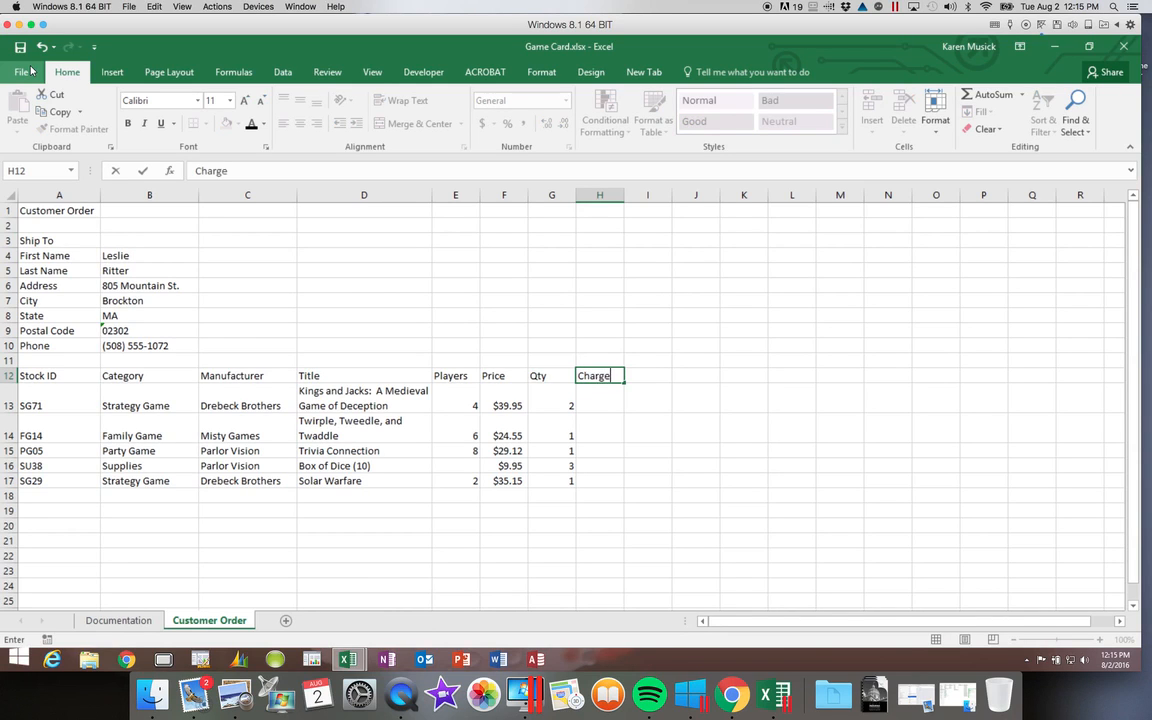
key("Return")
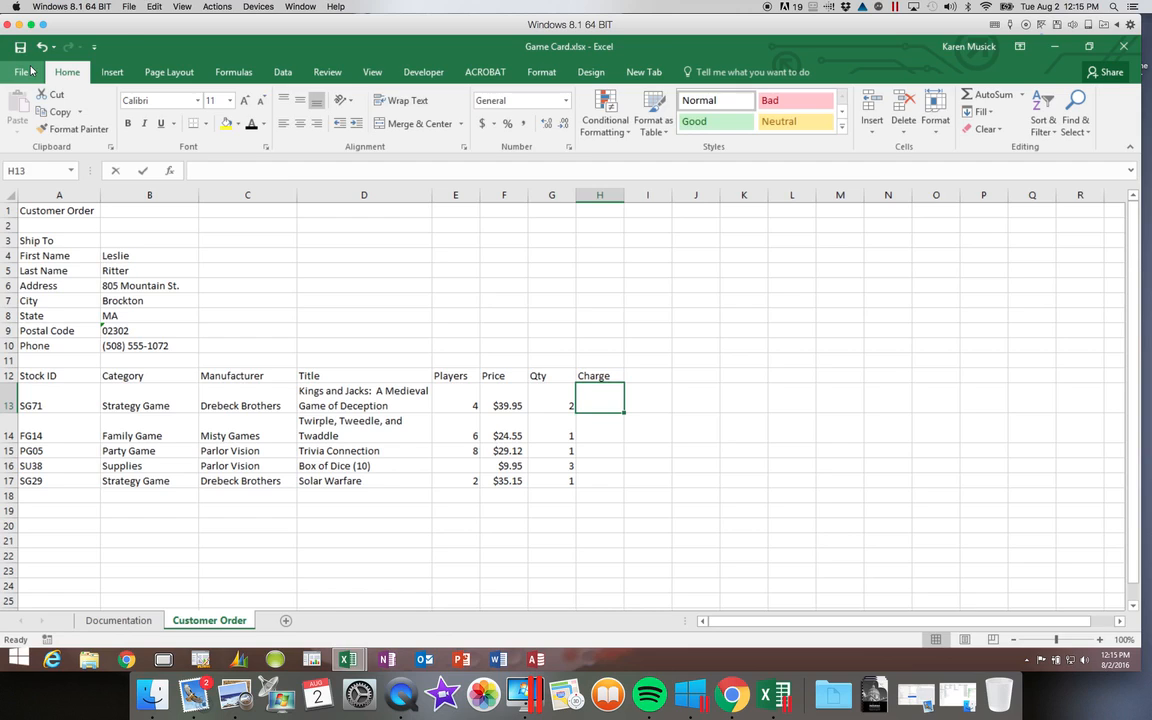
type("=")
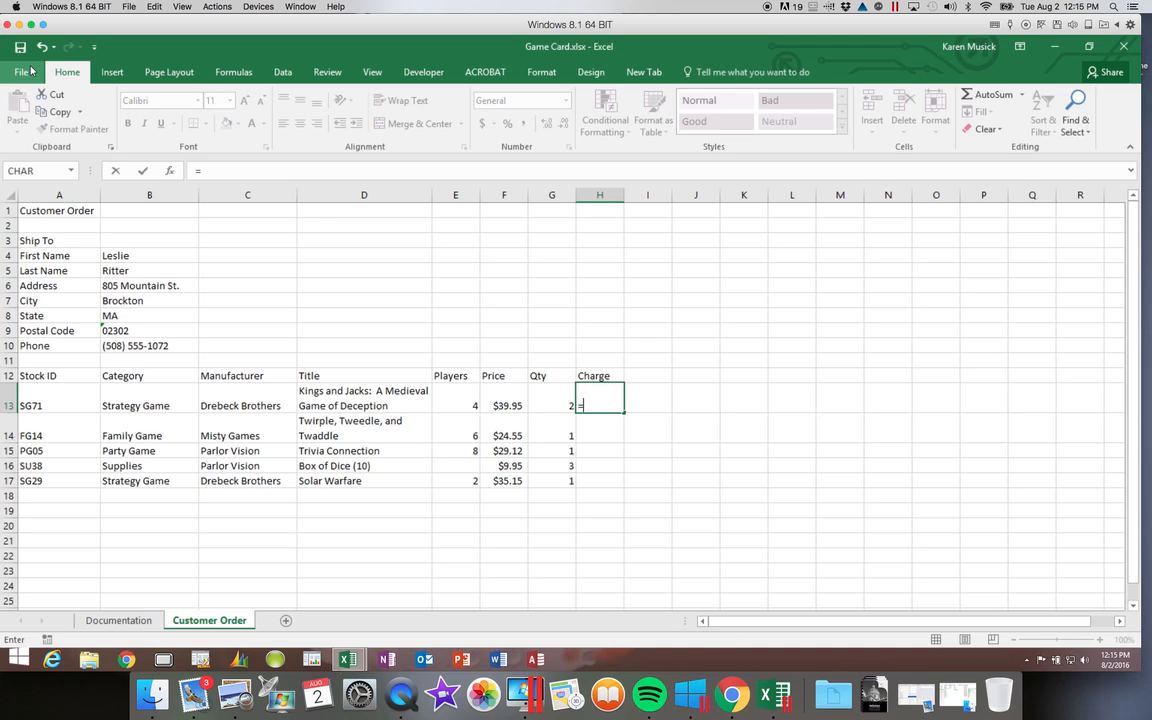
type("39.95*2")
key("ctrl+Return")
key("Return")
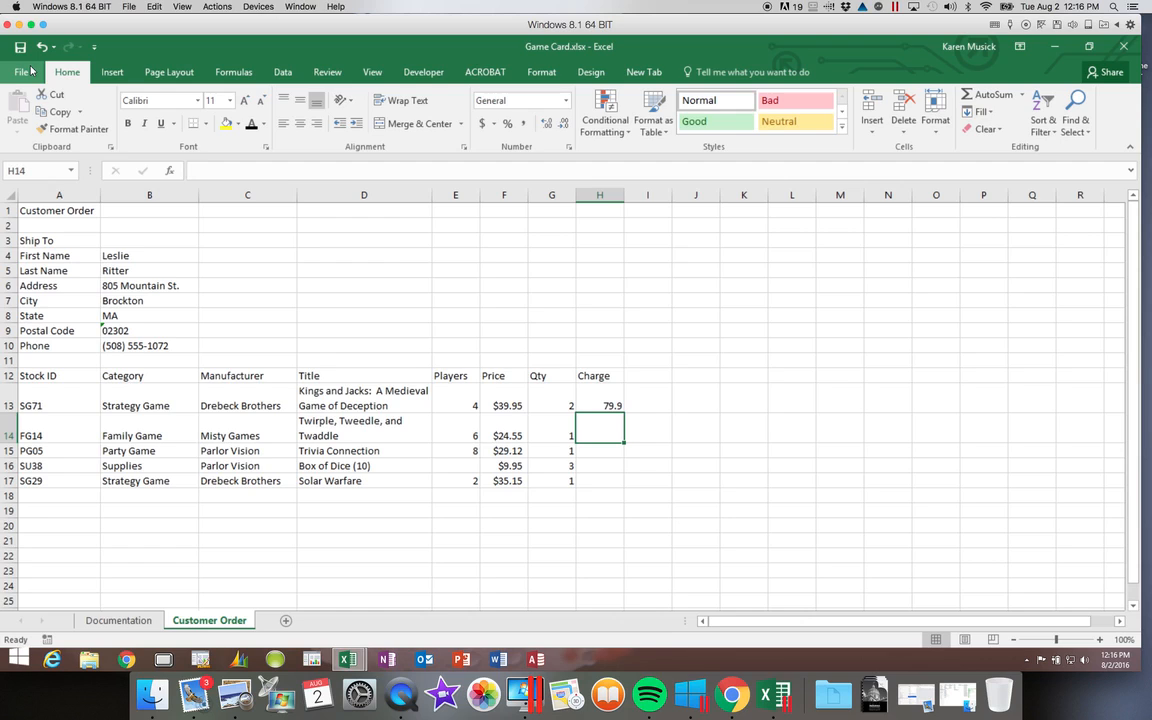
Step: Calculate the Family Game's charge in H14 from its price and quantity cells with =F14*G14
type("=")
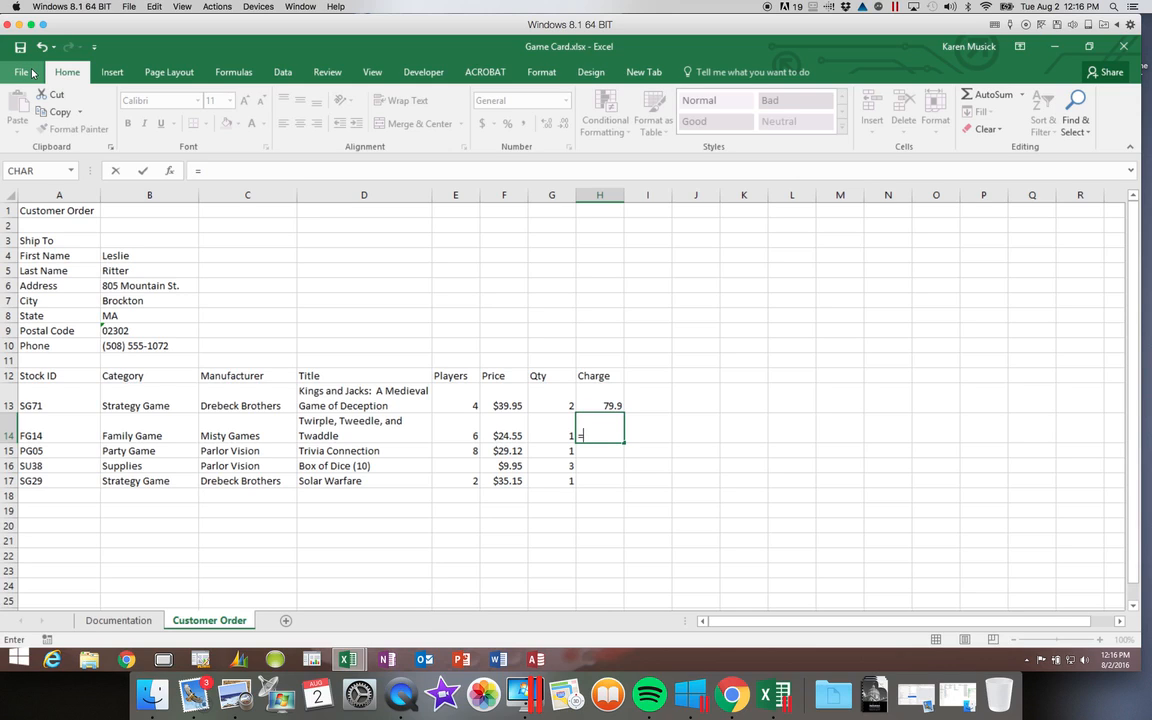
left_click(504, 434)
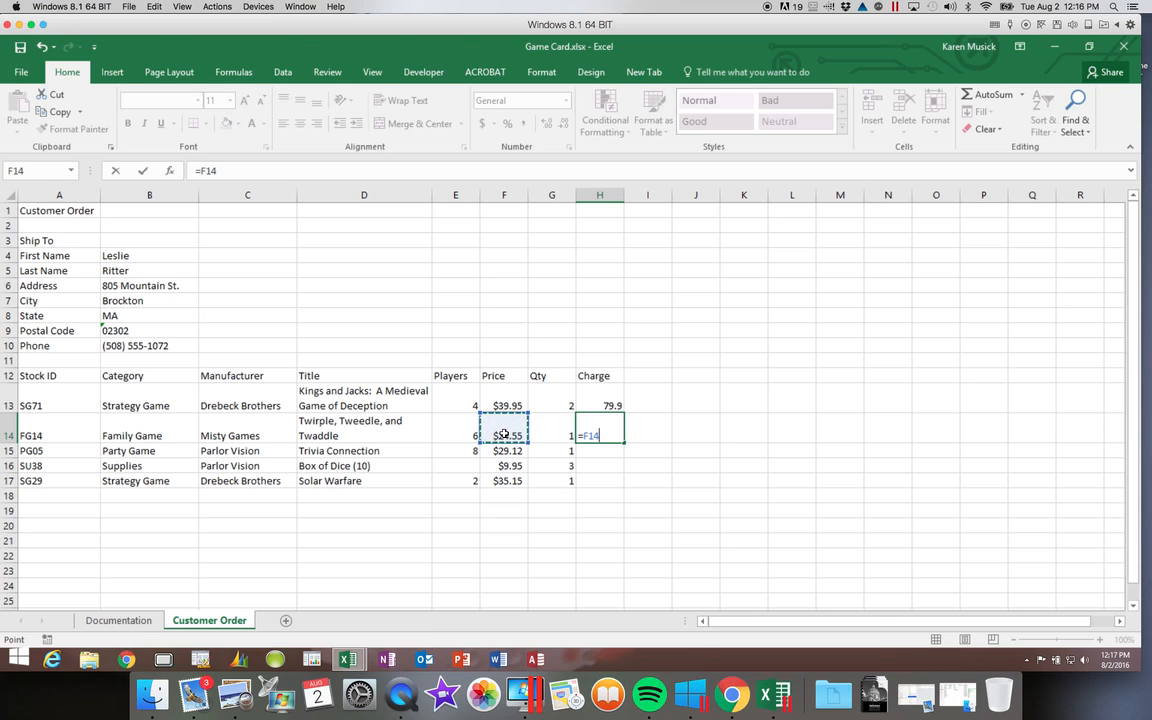
type("*")
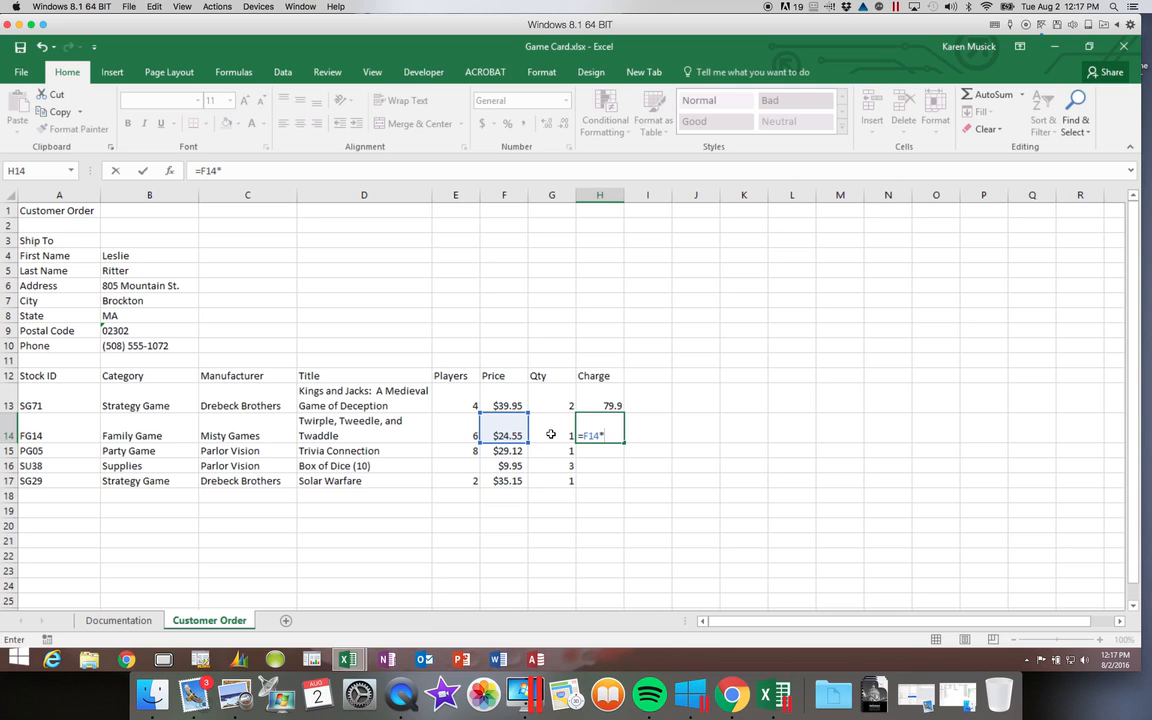
left_click(551, 436)
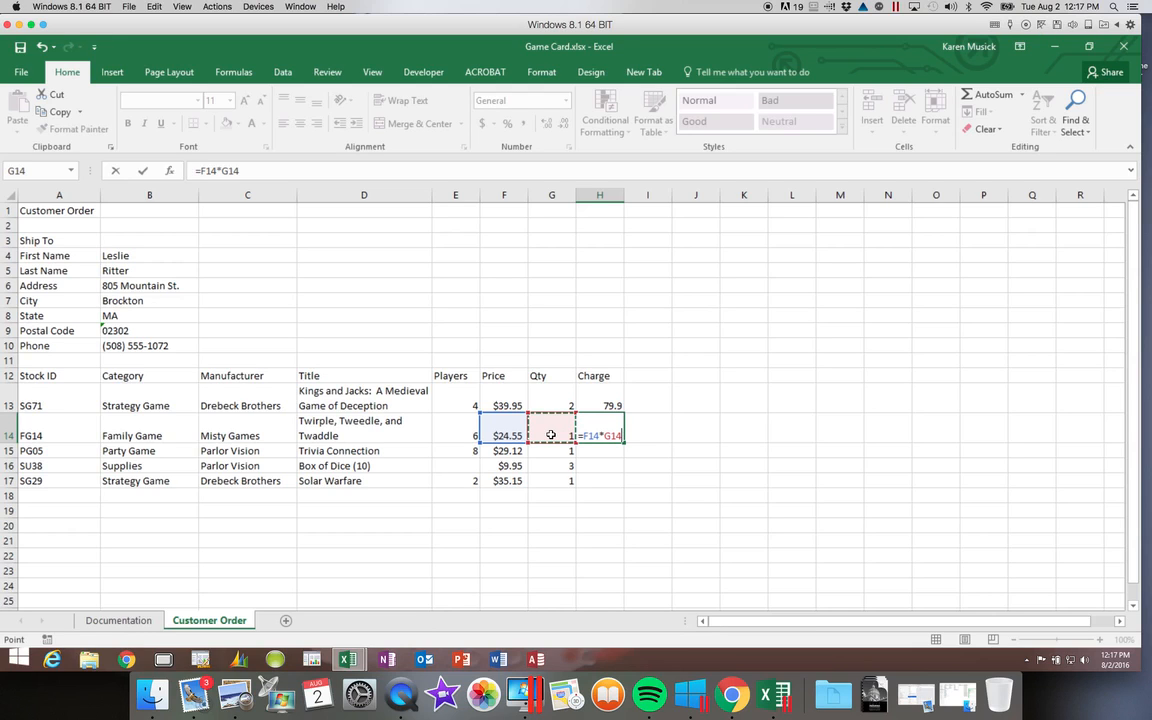
key("Return")
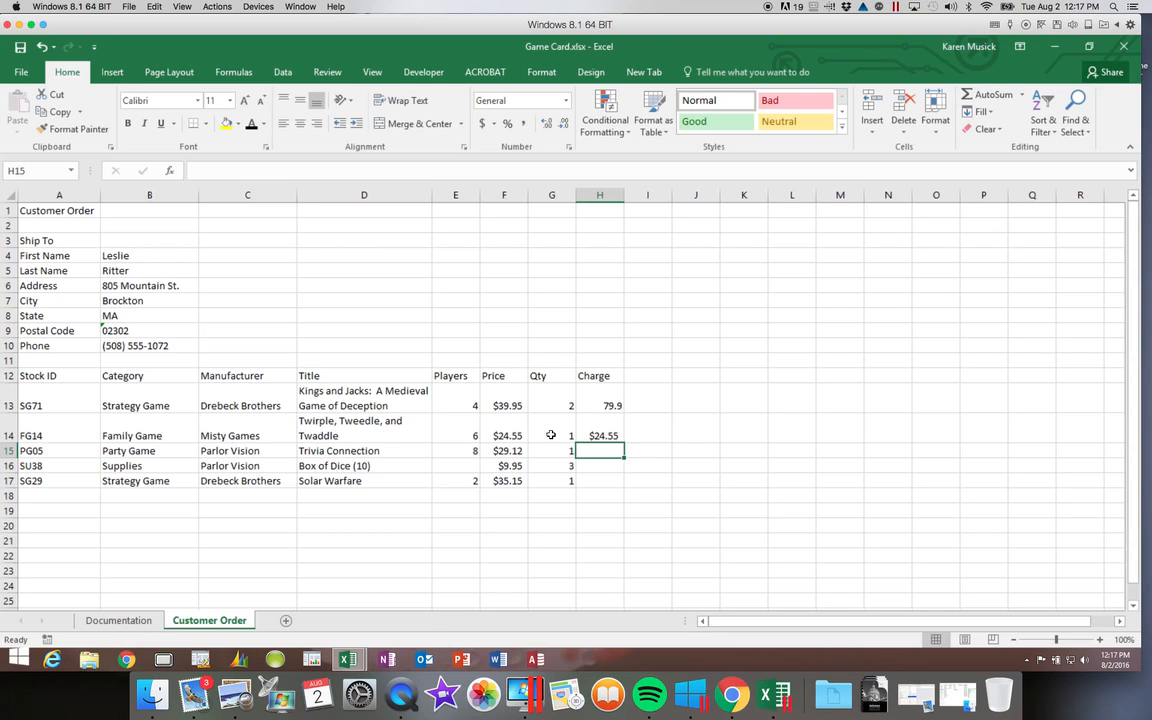
Step: Compare the formulas behind the charges in H13 and H14, and inspect which cells the H14 formula references
key("Up")
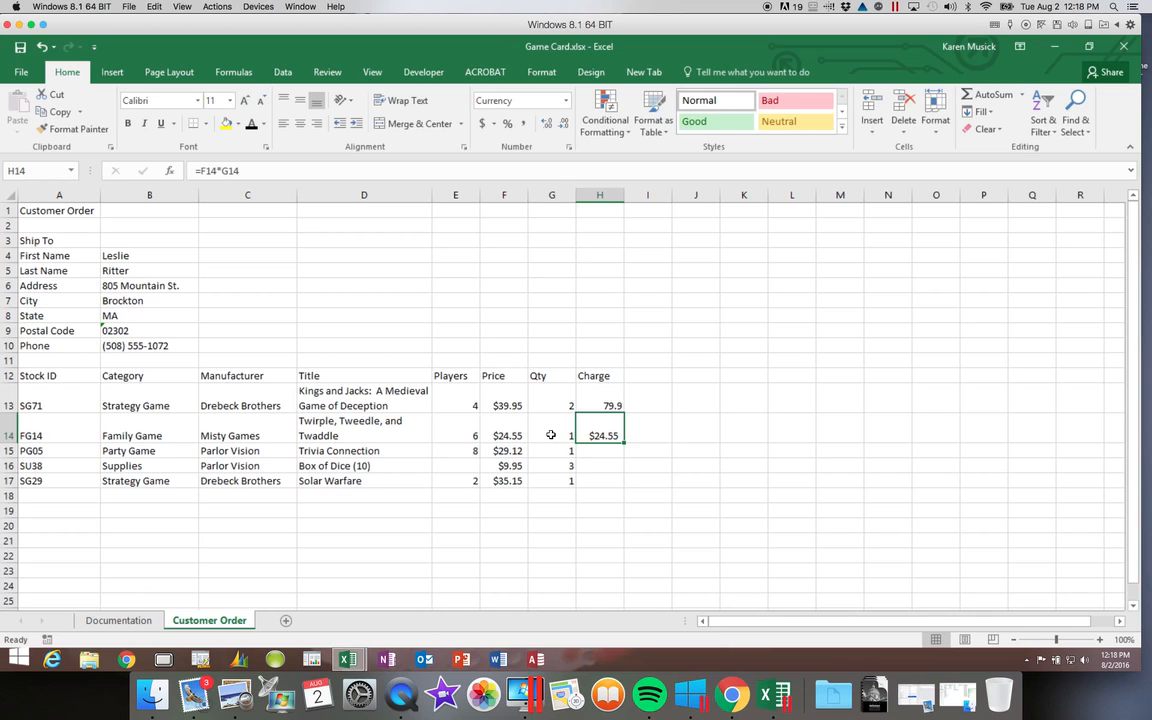
key("Up")
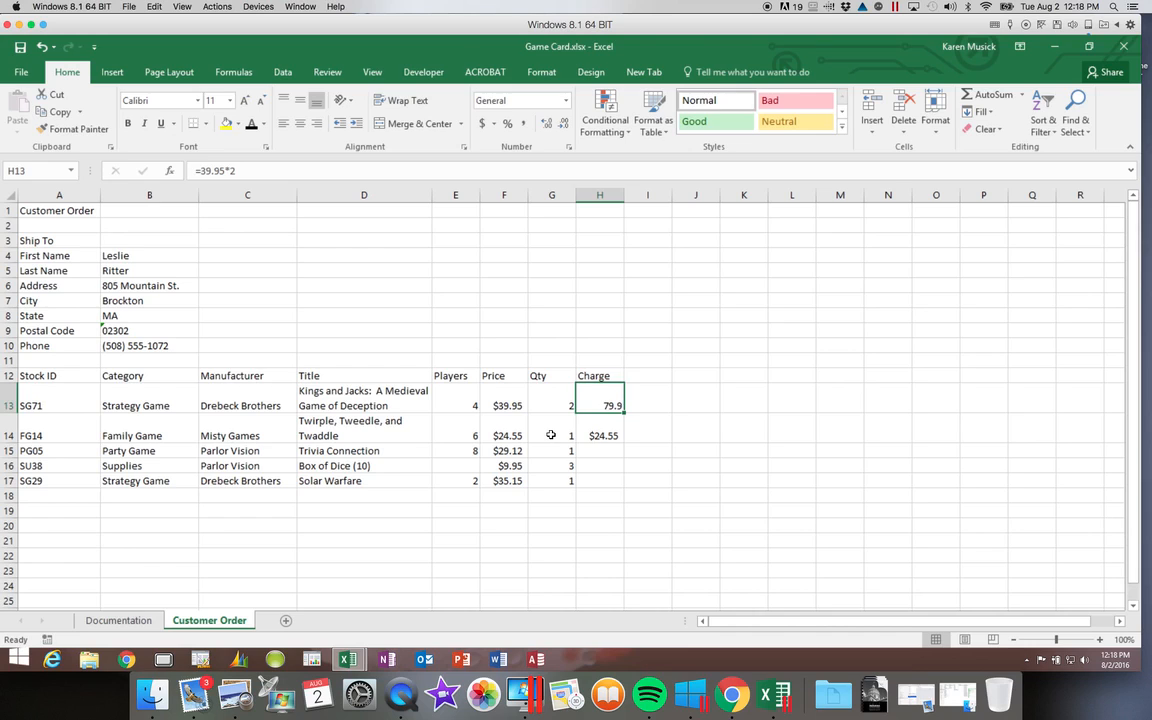
key("Down")
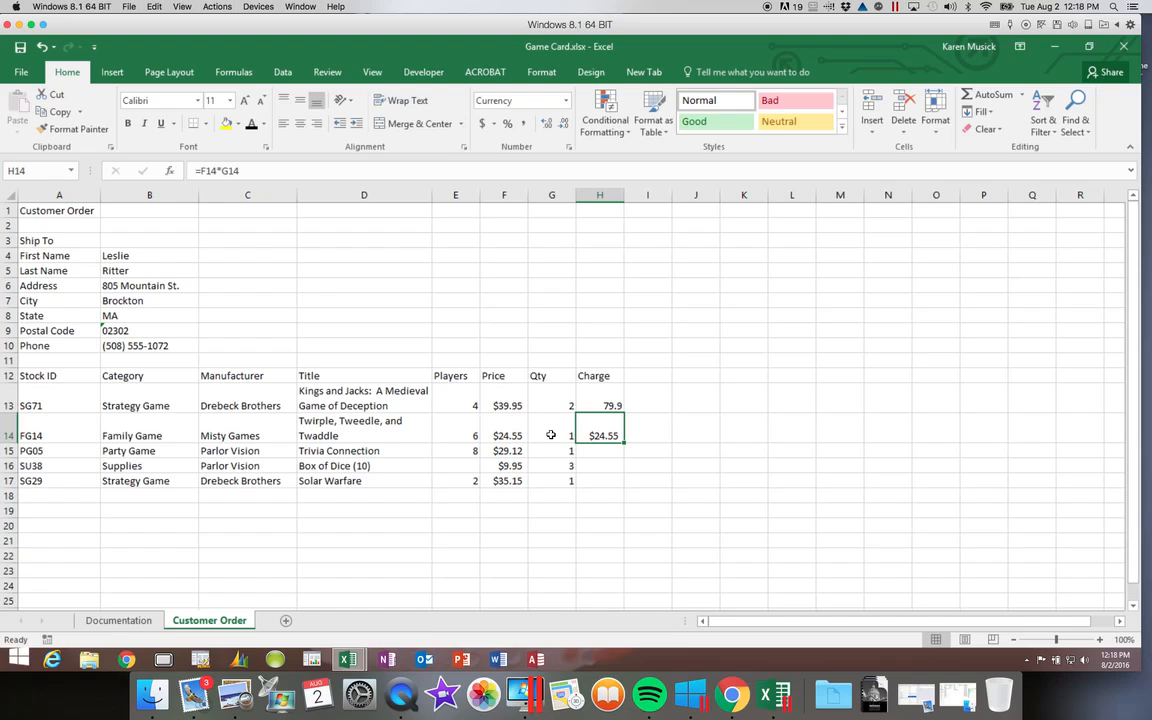
left_click(218, 171)
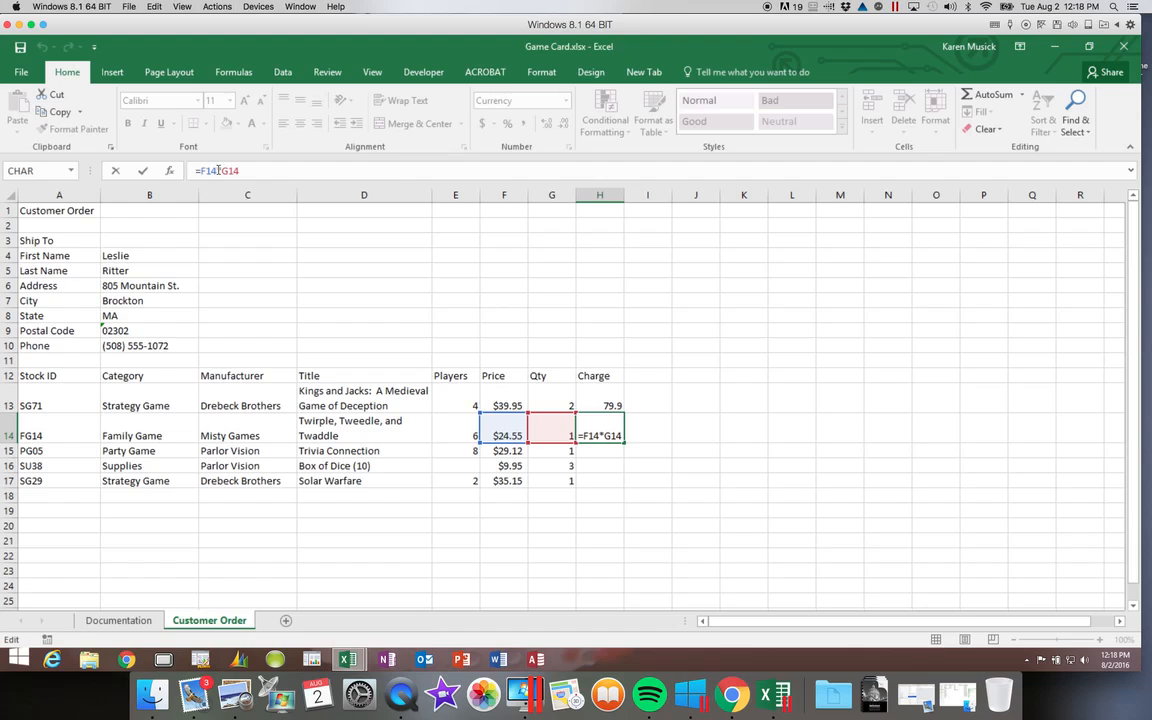
key("Return")
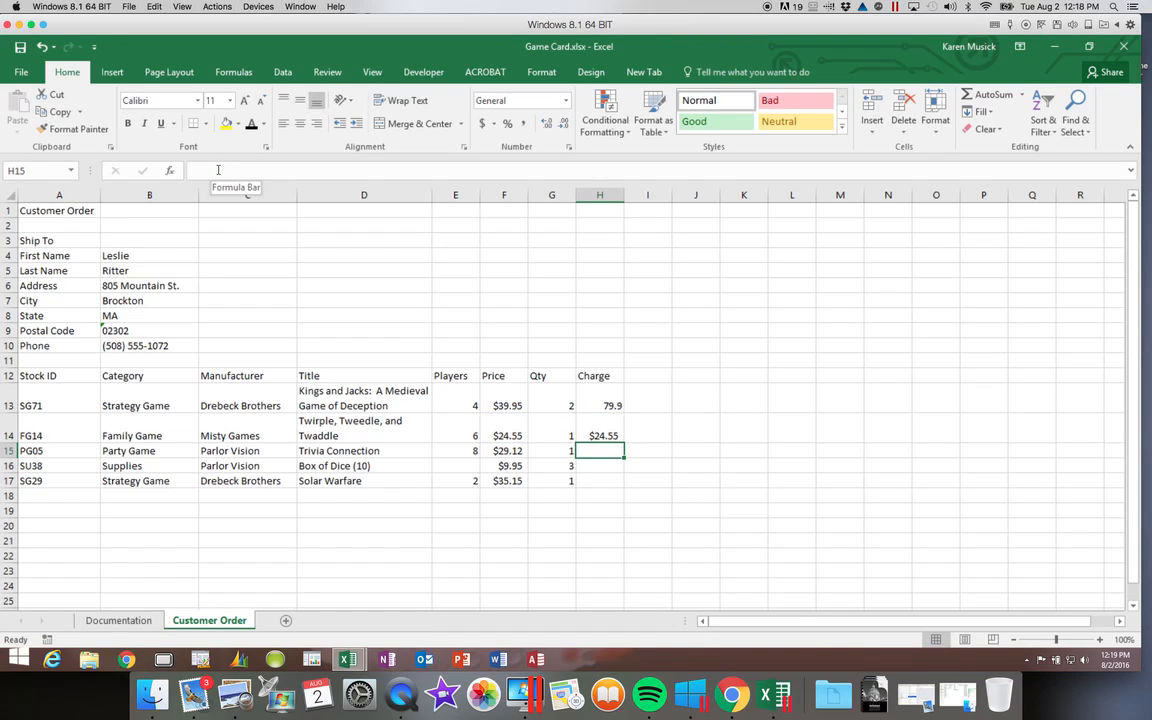
Step: Set the quantity in G13 to 5 and the quantity in G14 to 4
left_click(552, 405)
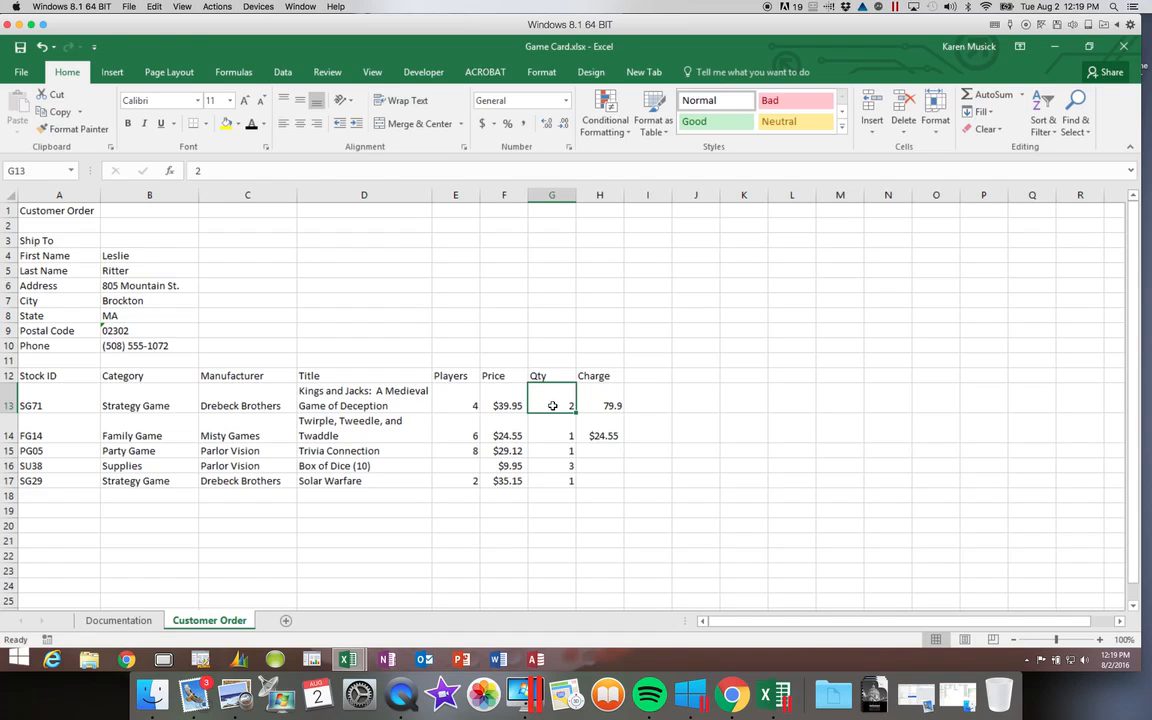
type("5")
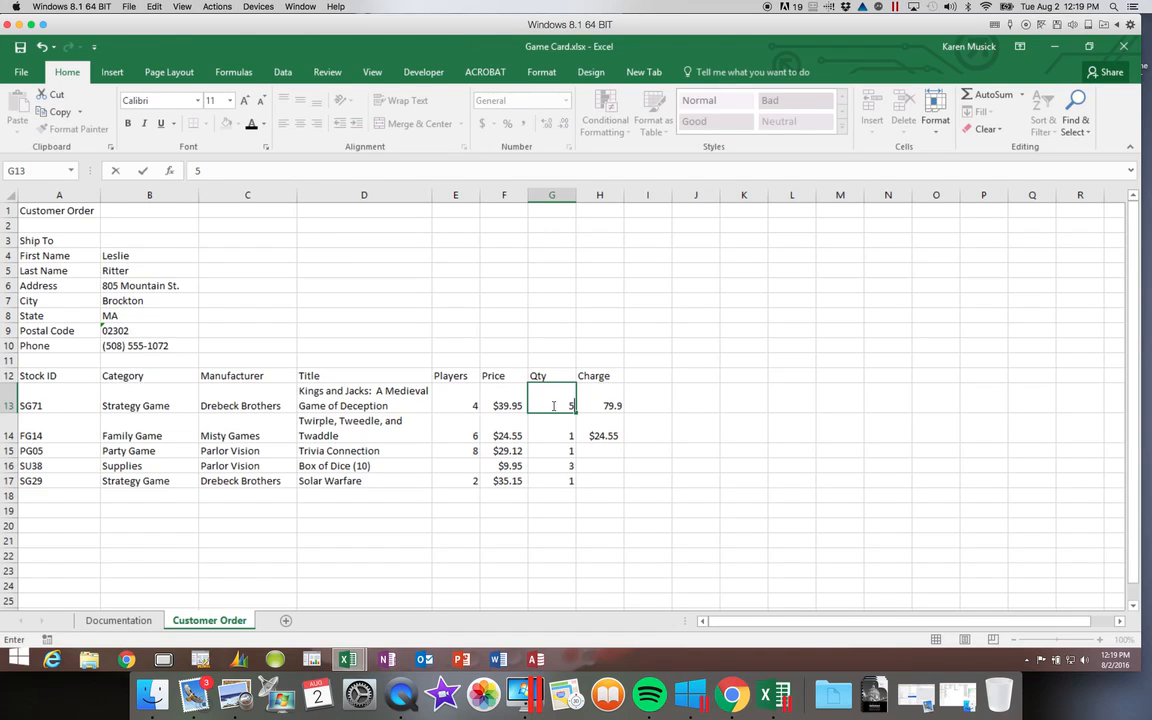
key("Return")
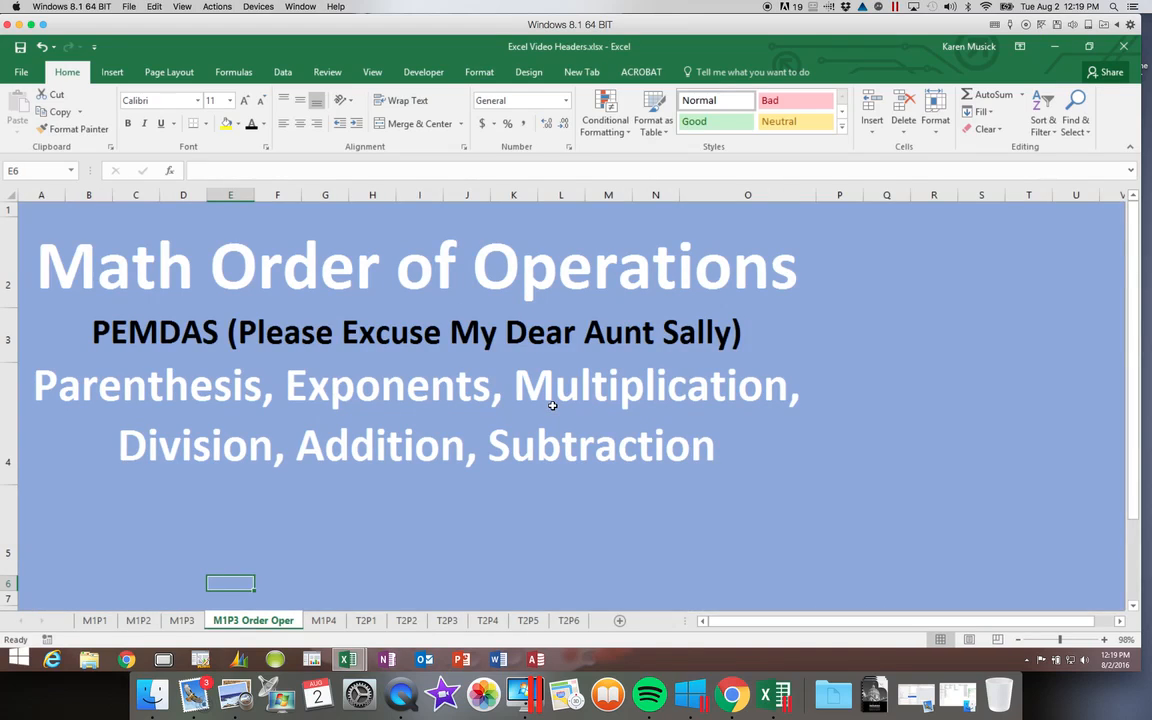
left_click(1055, 48)
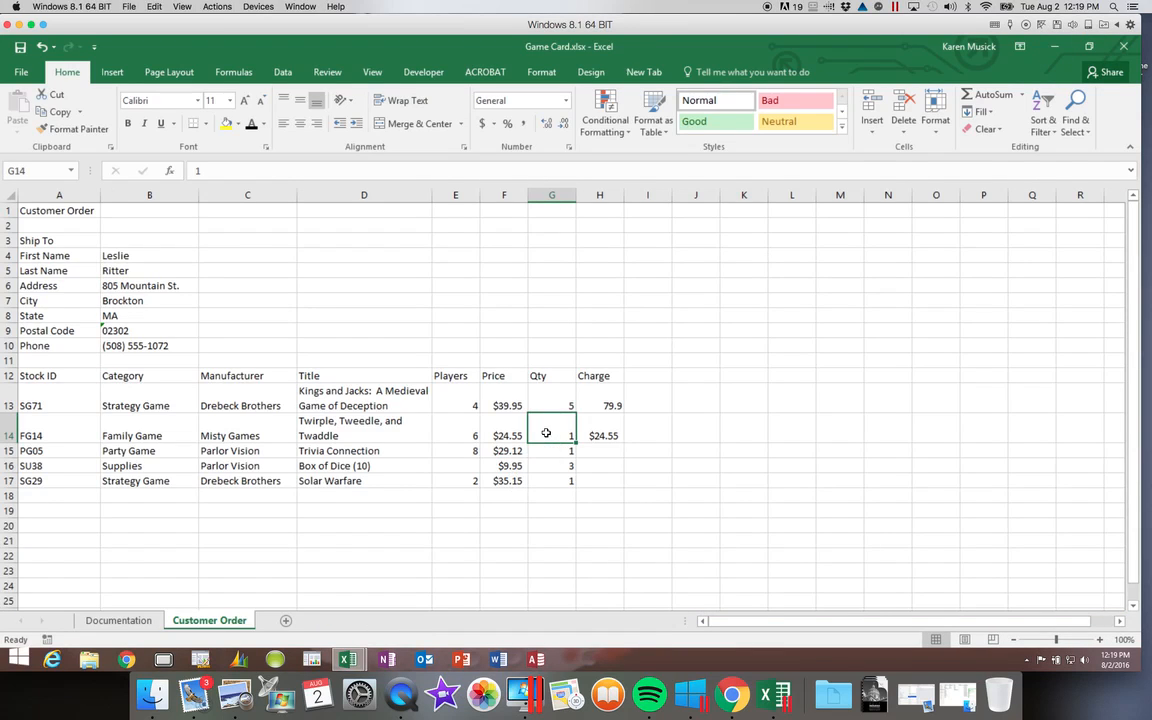
type("4")
key("Return")
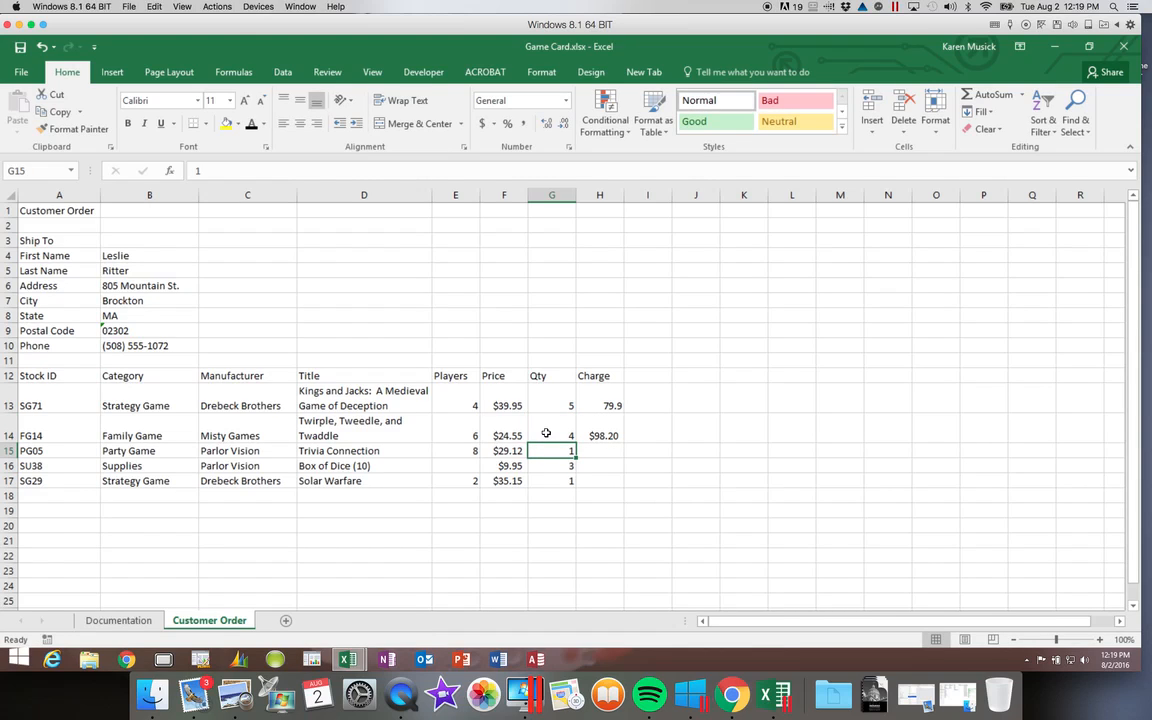
Step: Check the changed quantities against their charges, and change the typed multiplier in the H13 formula to 5
left_click(546, 433)
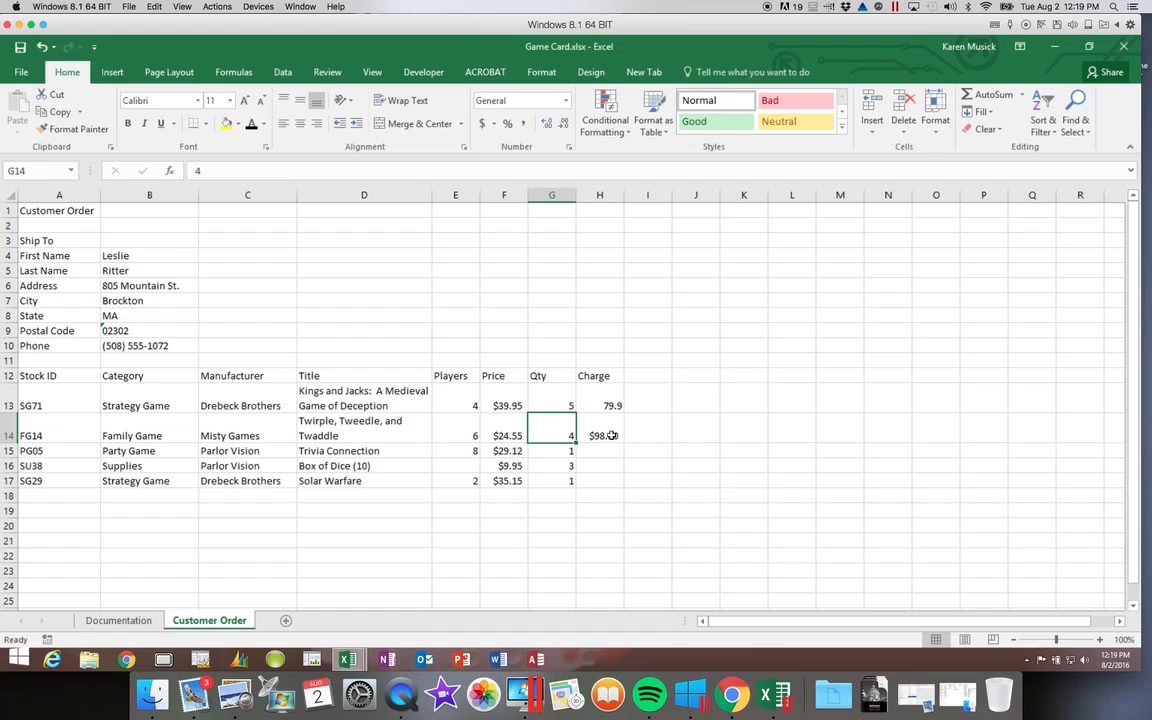
left_click(566, 406)
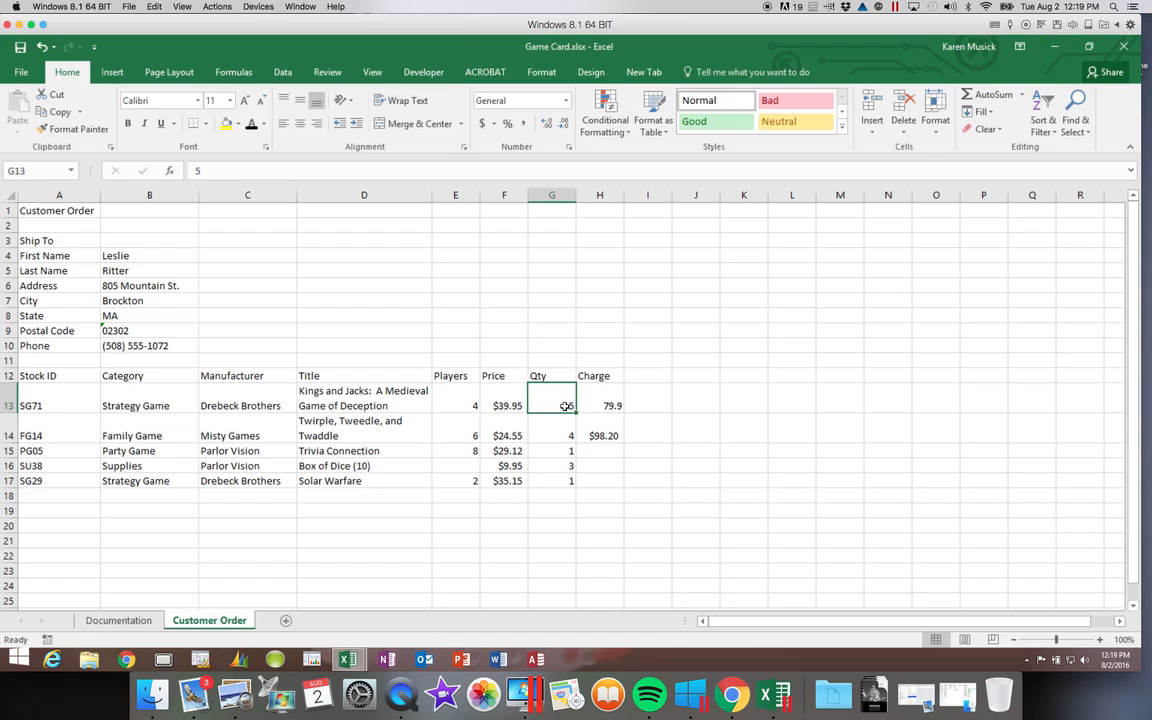
left_click(607, 405)
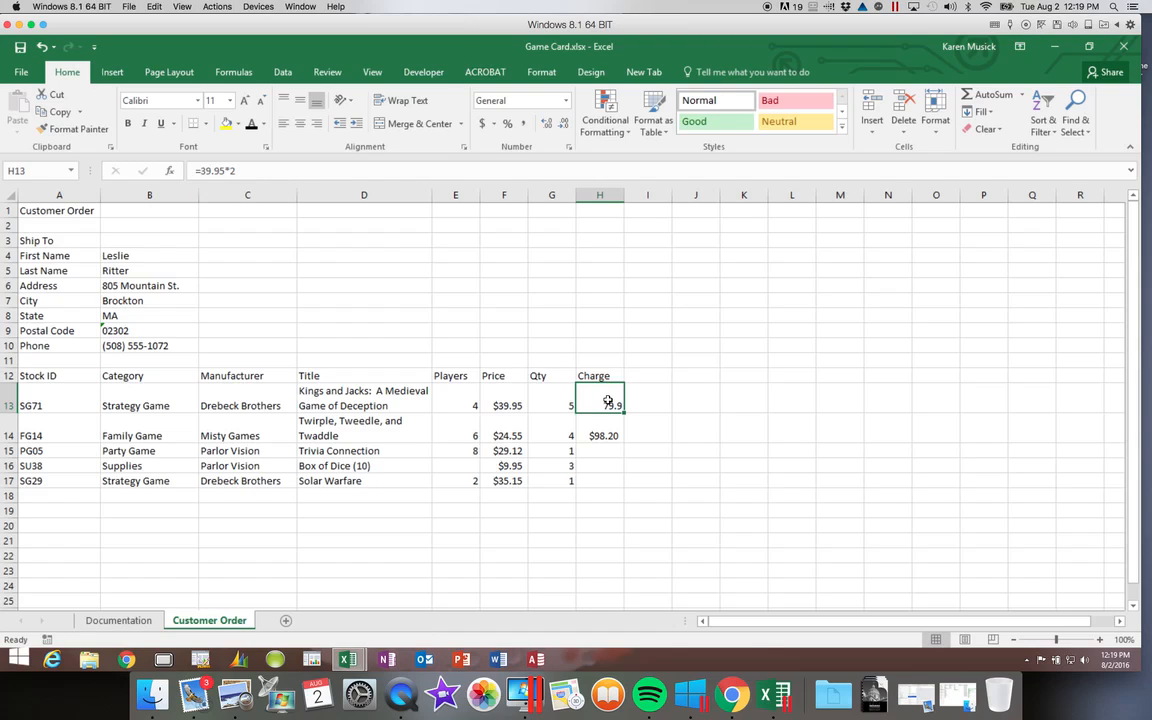
left_click(232, 171)
key("BackSpace")
type("5*2")
key("Return")
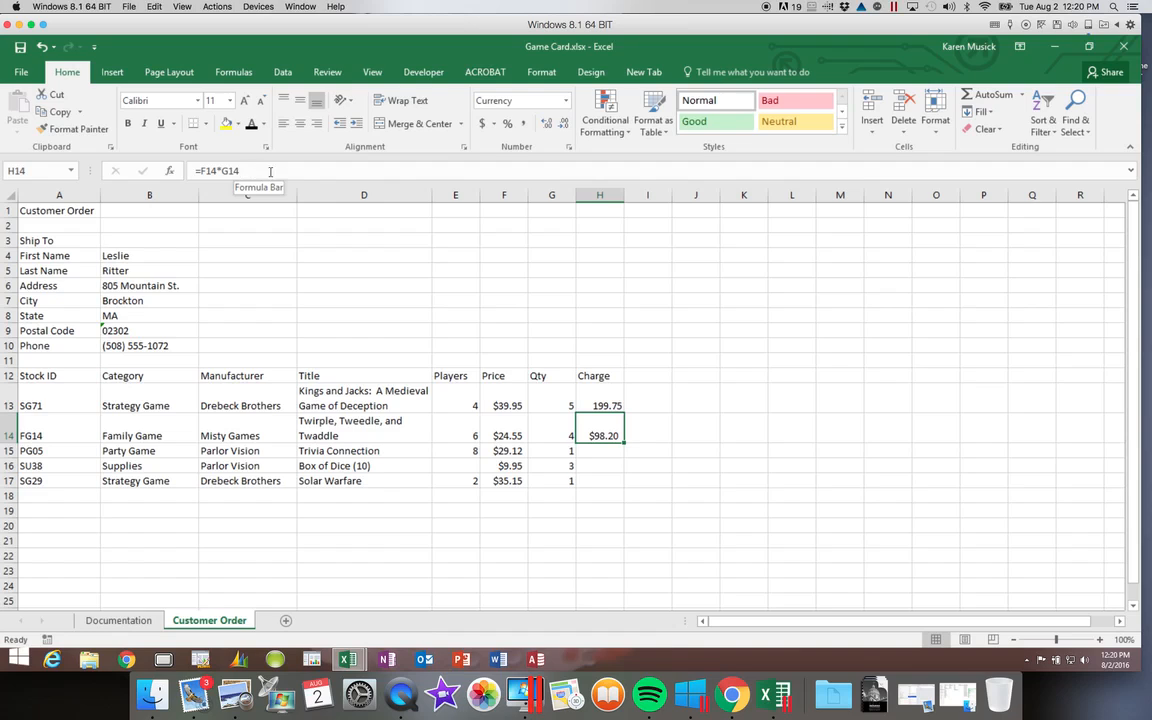
Step: Clear the charge in H13 and replace it with the cell-reference formula =F13*G13
left_click(599, 404)
key("Delete")
key("Return")
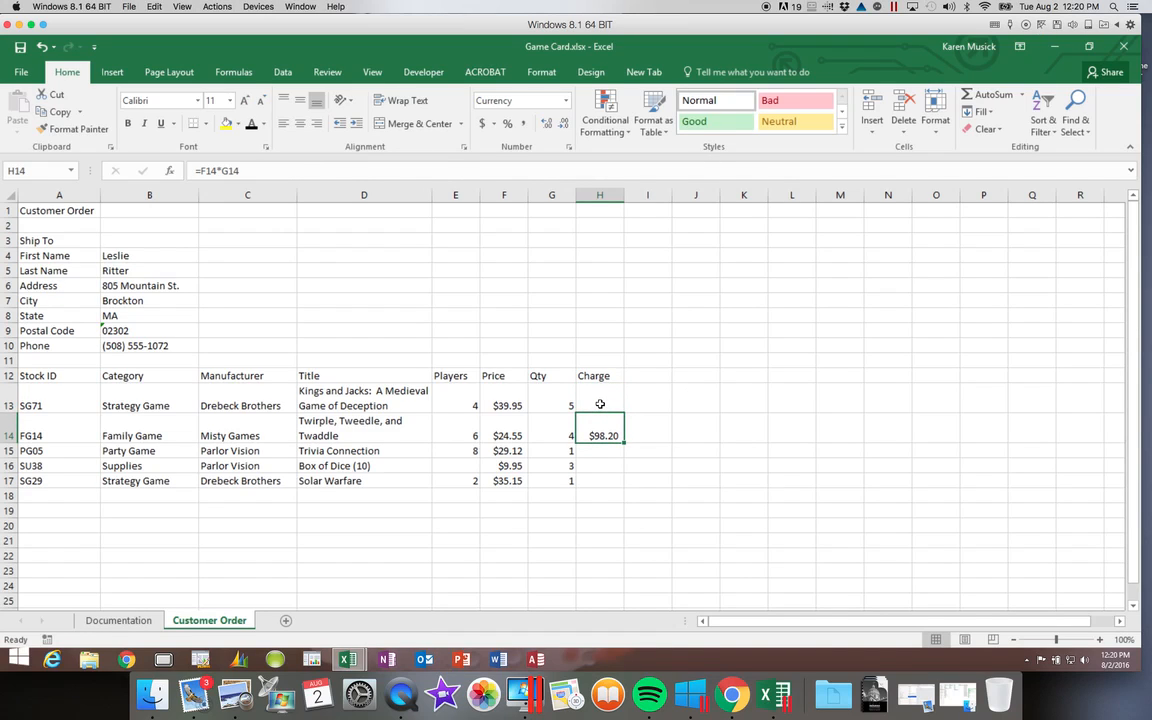
left_click(600, 404)
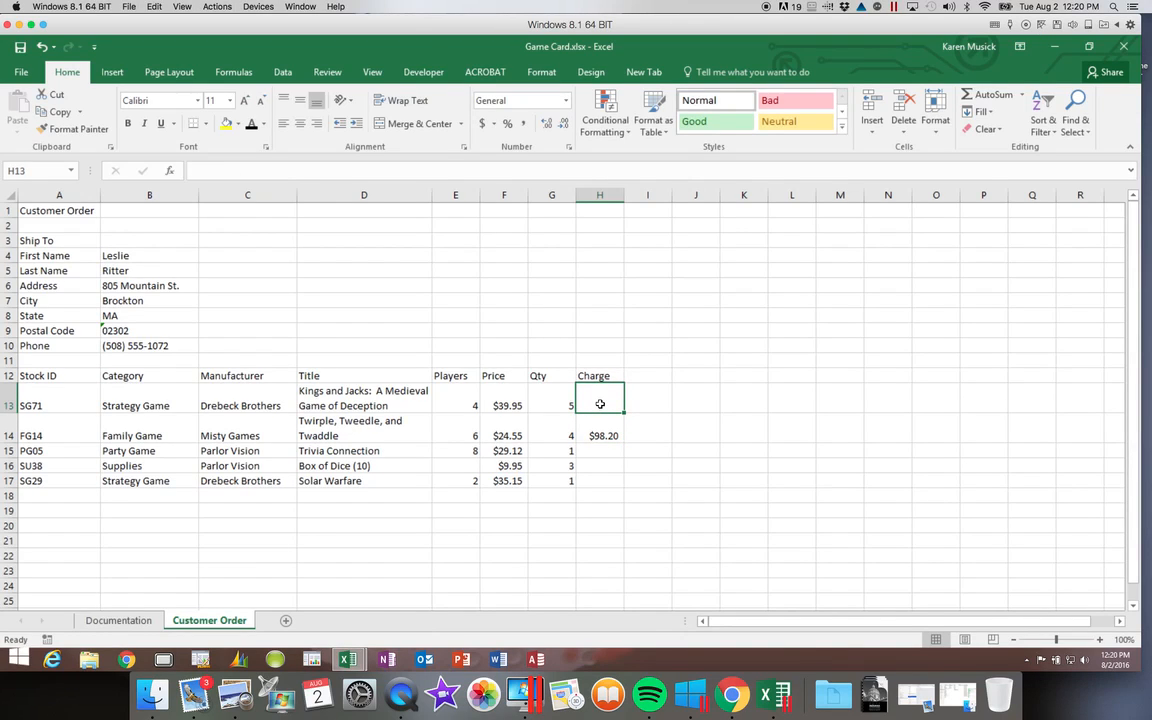
type("=")
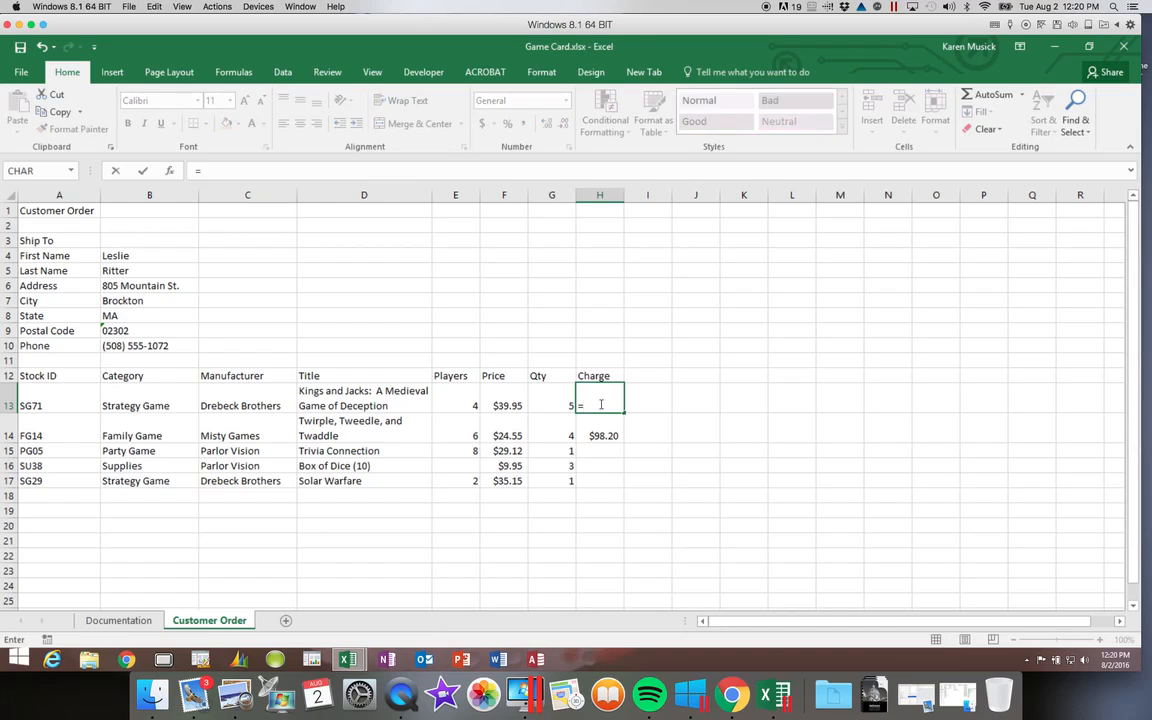
left_click(510, 405)
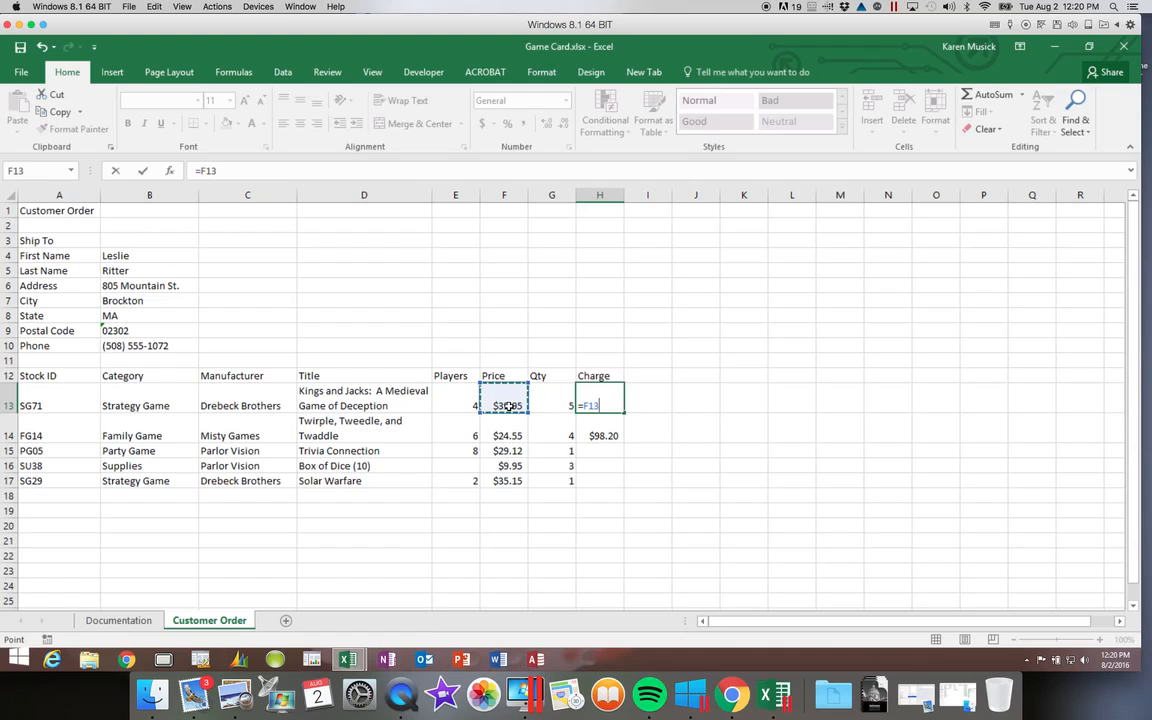
type("*")
left_click(541, 406)
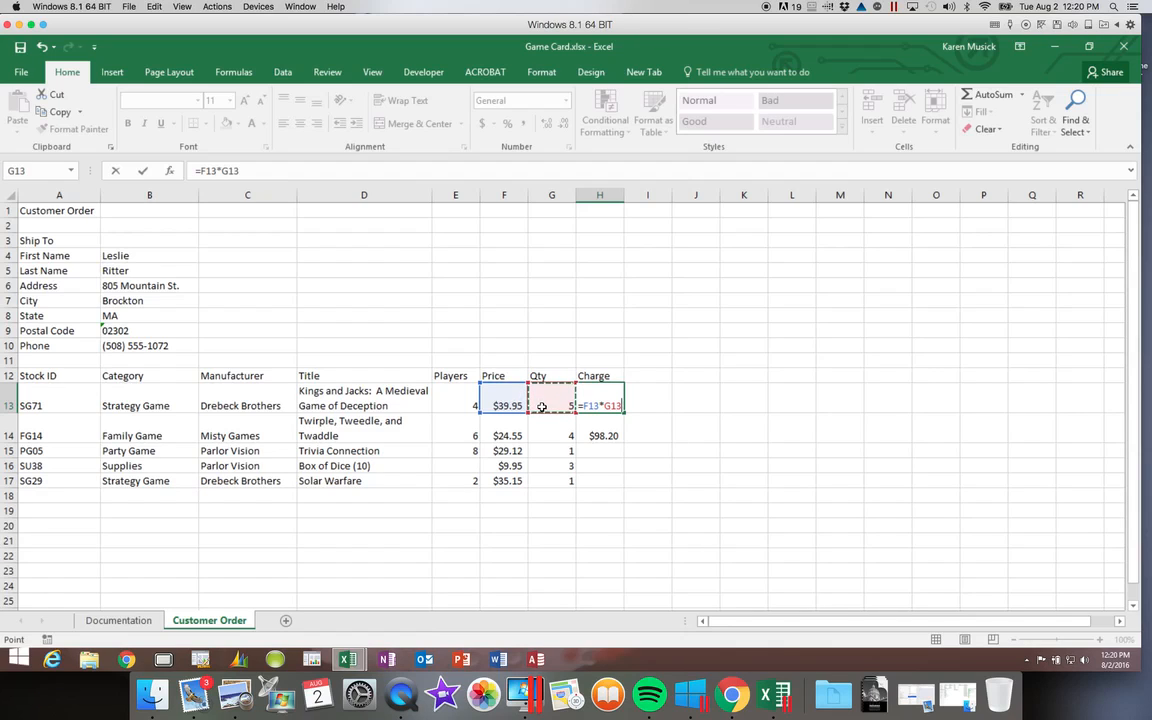
key("Return")
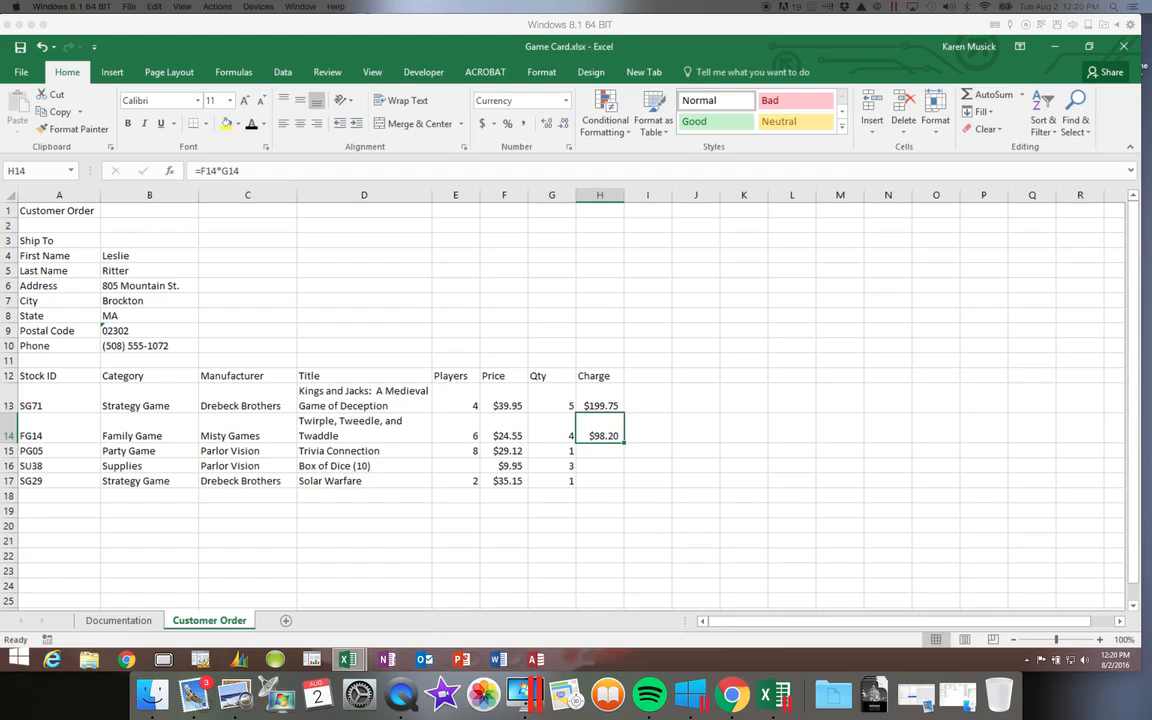
Step: Set the quantity of the first ordered item in G13 to 2
left_click(561, 406)
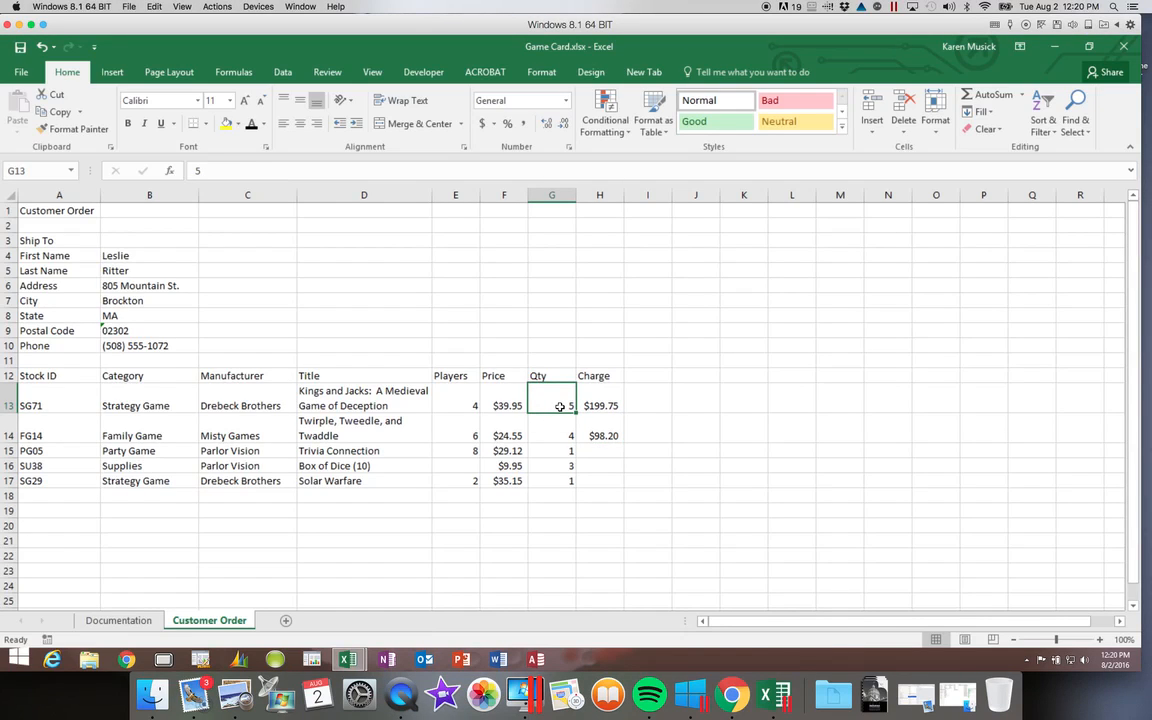
type("2")
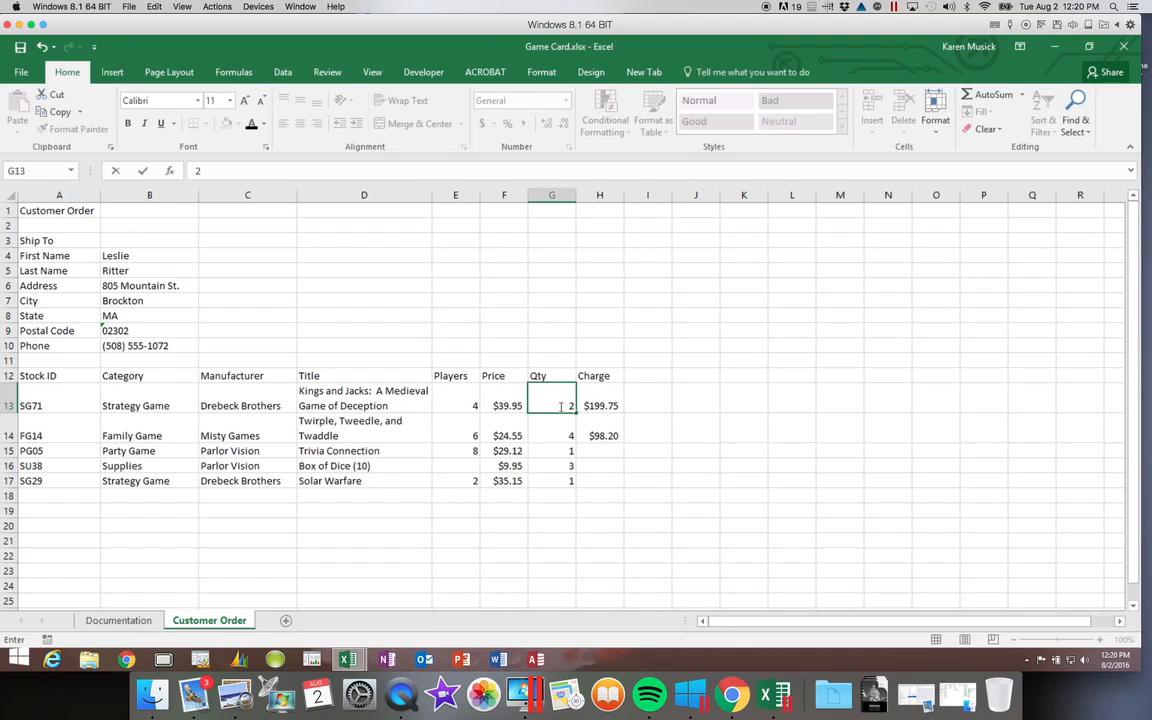
key("Return")
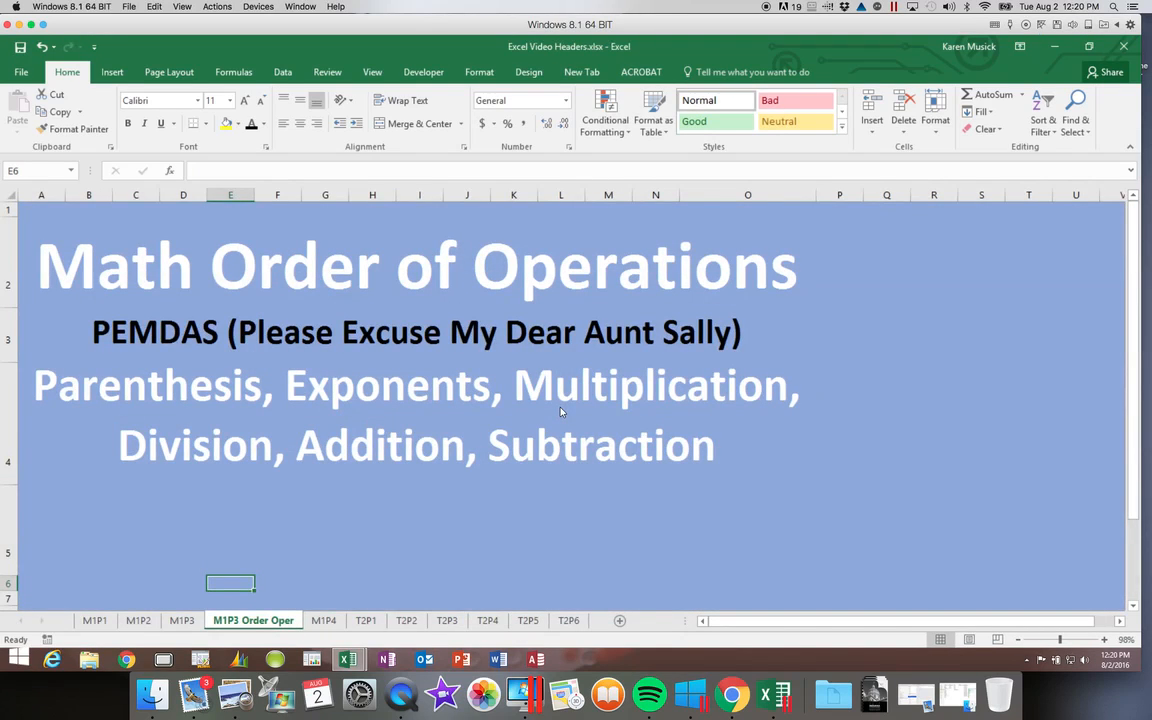
Step: Close the Excel Video Headers workbook and set the quantity in G14 of the Game Card workbook to 1
left_click(1112, 48)
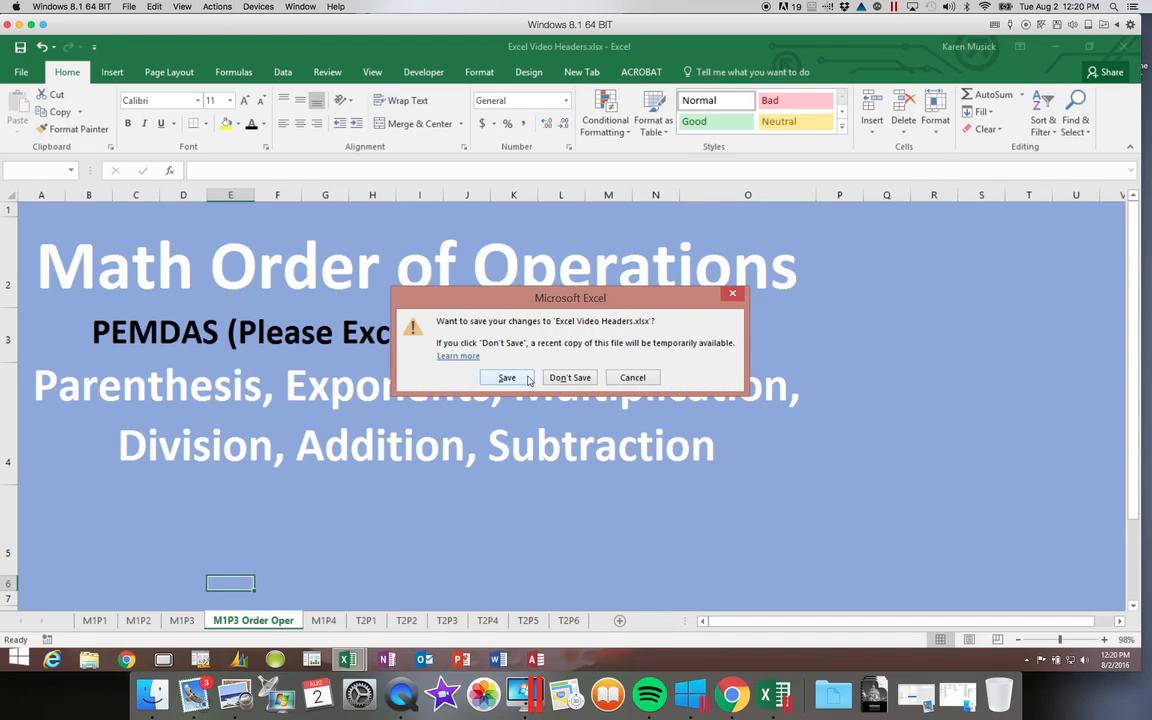
left_click(559, 378)
left_click(504, 378)
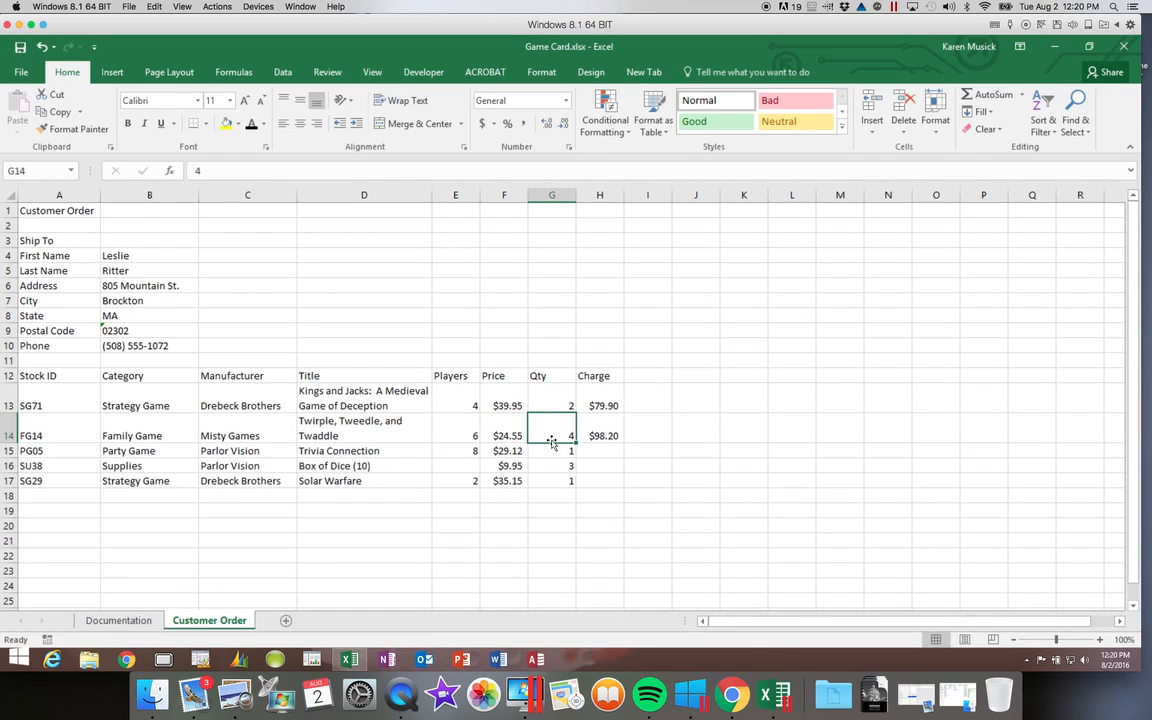
type("1")
key("Return")
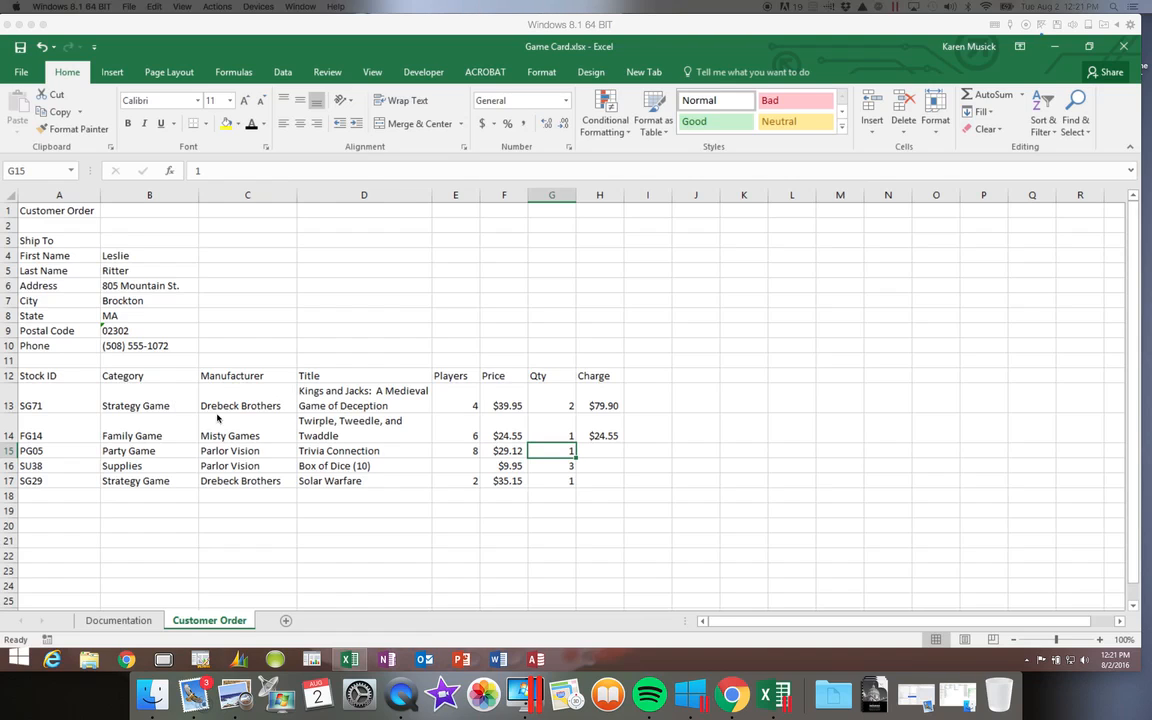
Step: Copy the charge formula from H14 into H15:H17 and check the pasted formulas in H15 and H16
left_click(600, 435)
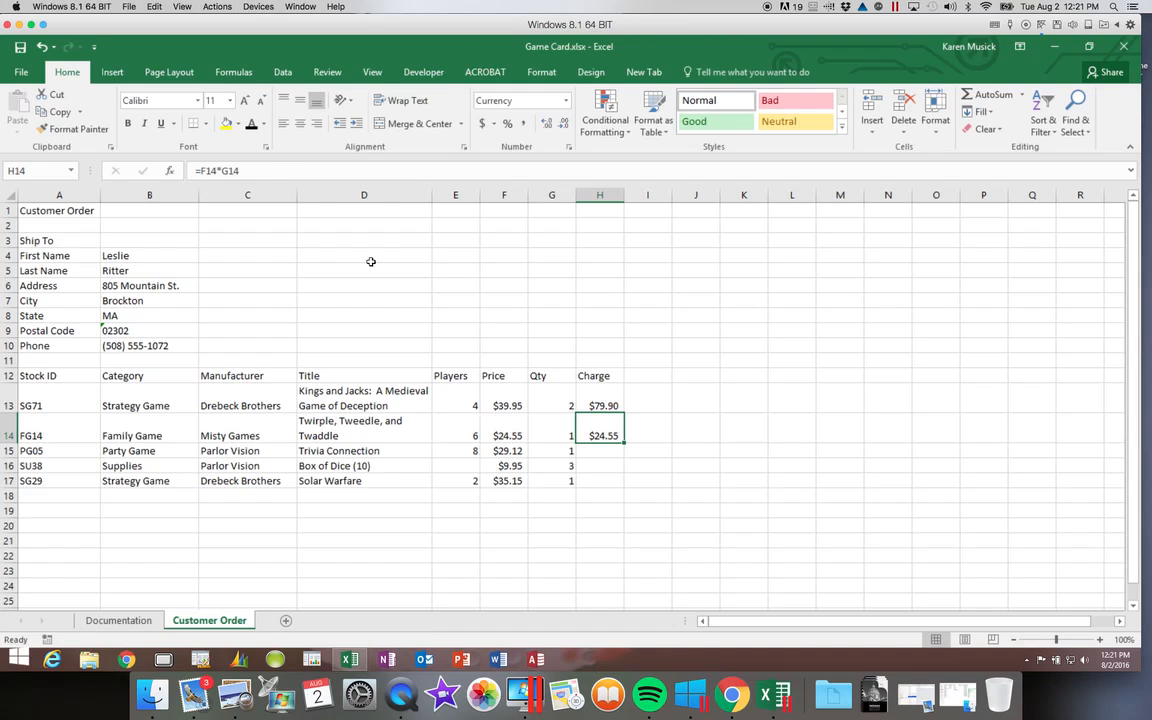
left_click(60, 113)
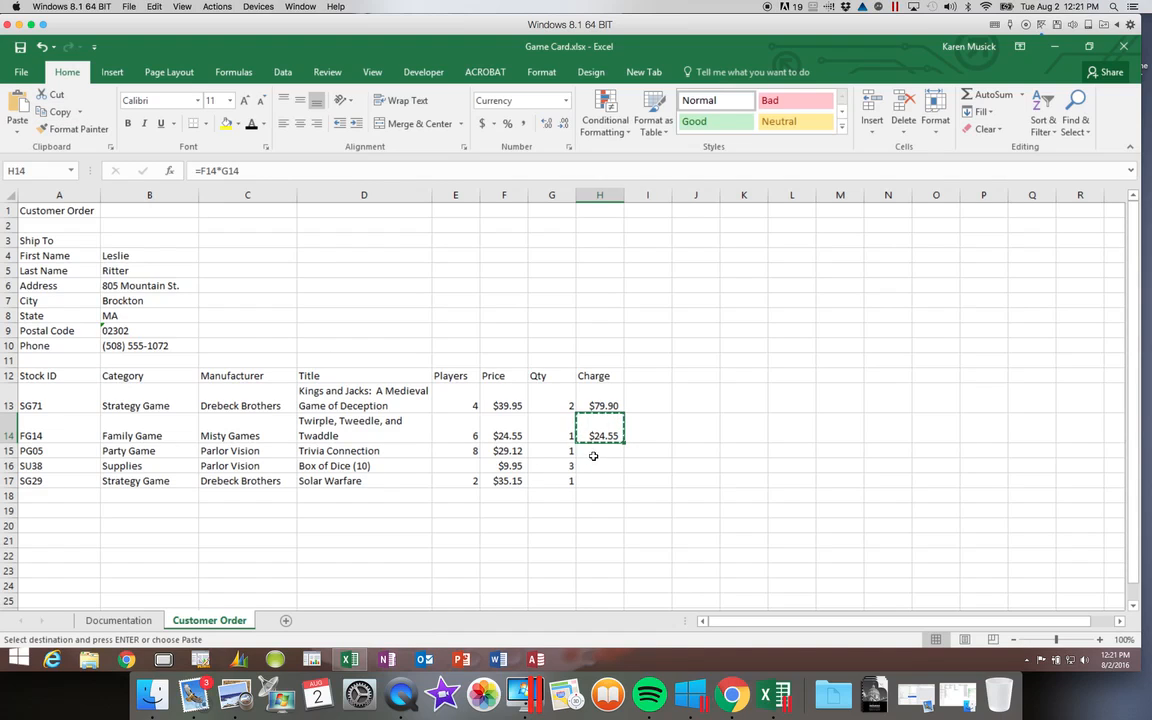
left_click_drag(593, 452, 596, 482)
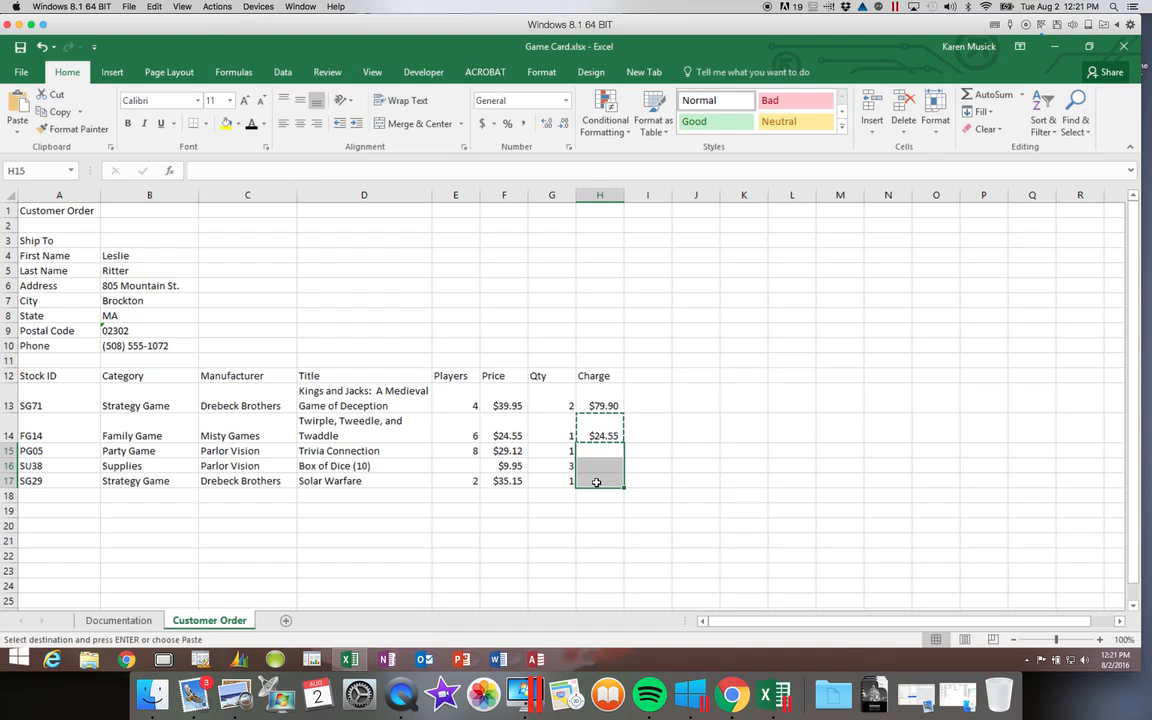
left_click(18, 104)
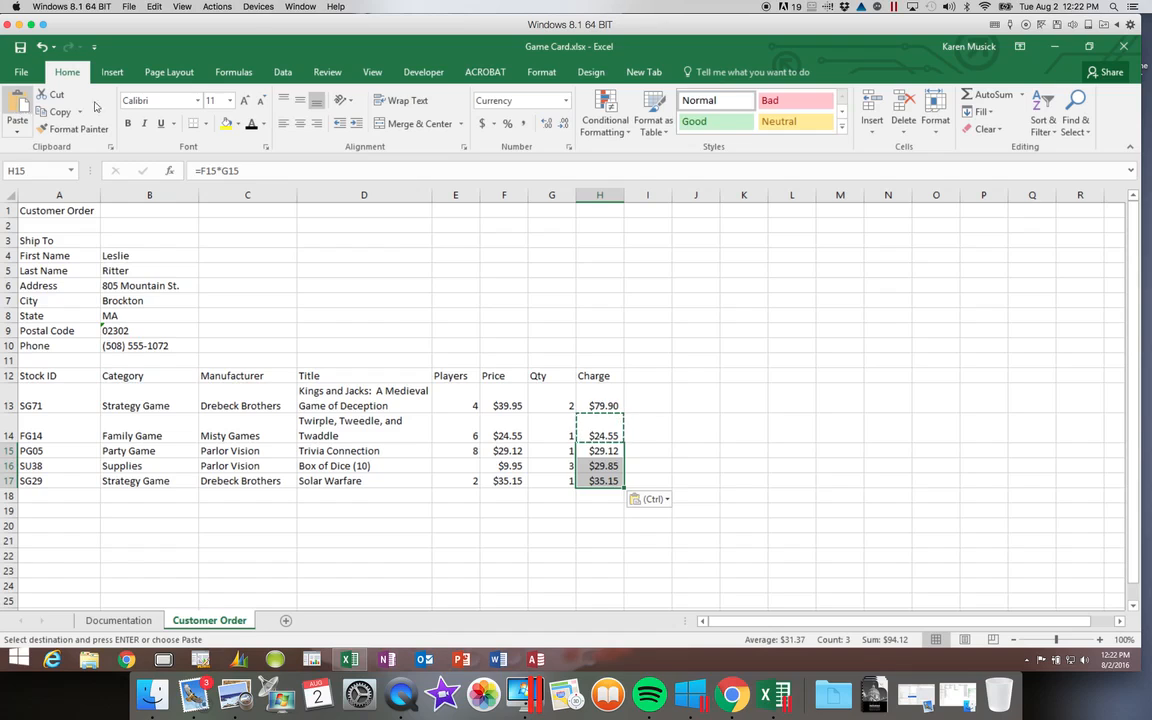
left_click(593, 450)
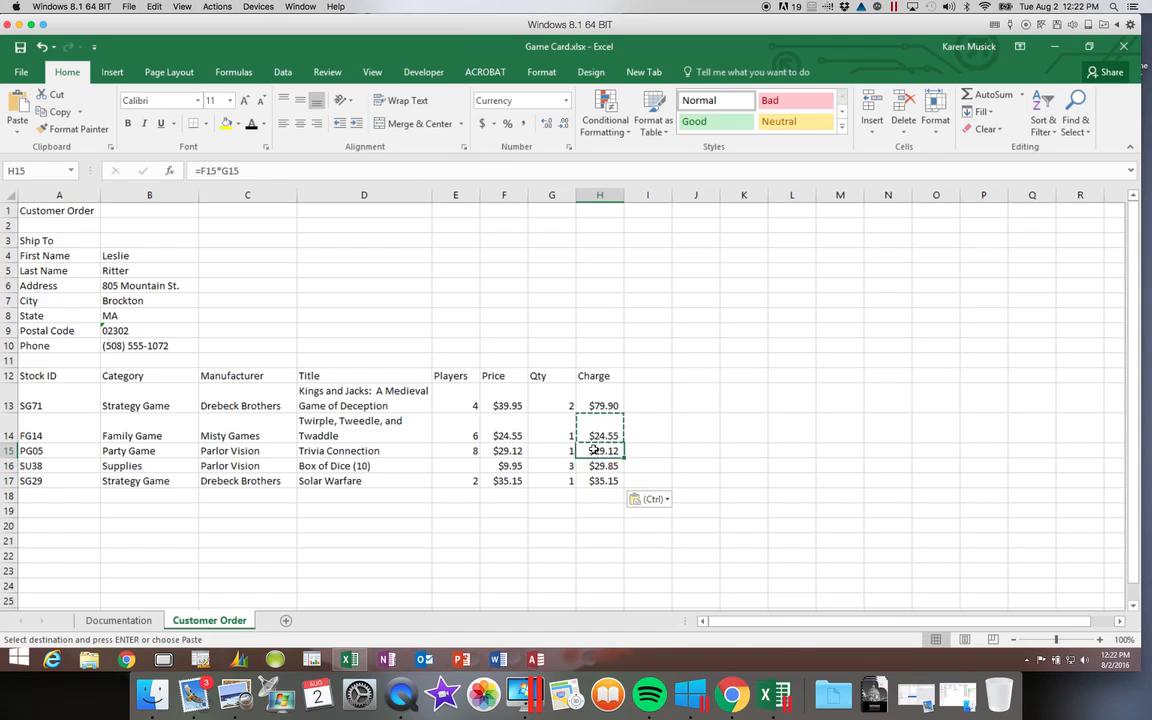
left_click(587, 466)
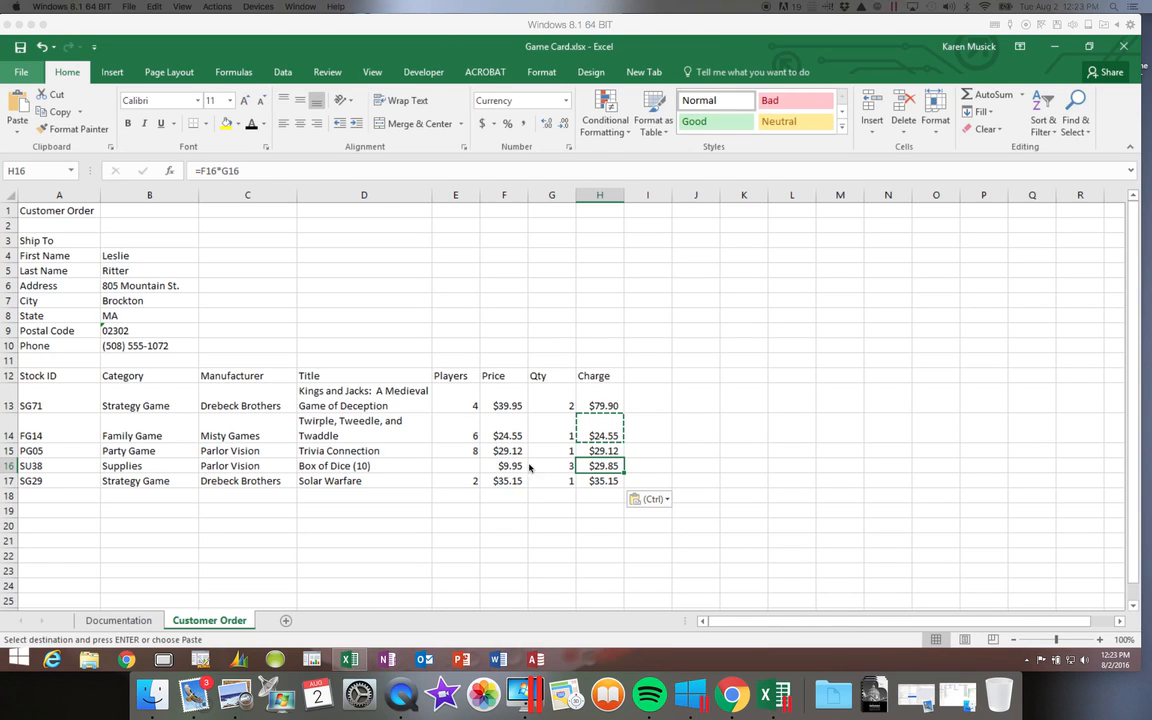
Step: Enter the label Subtotal in G18, below the quantities of the ordered items
left_click(533, 498)
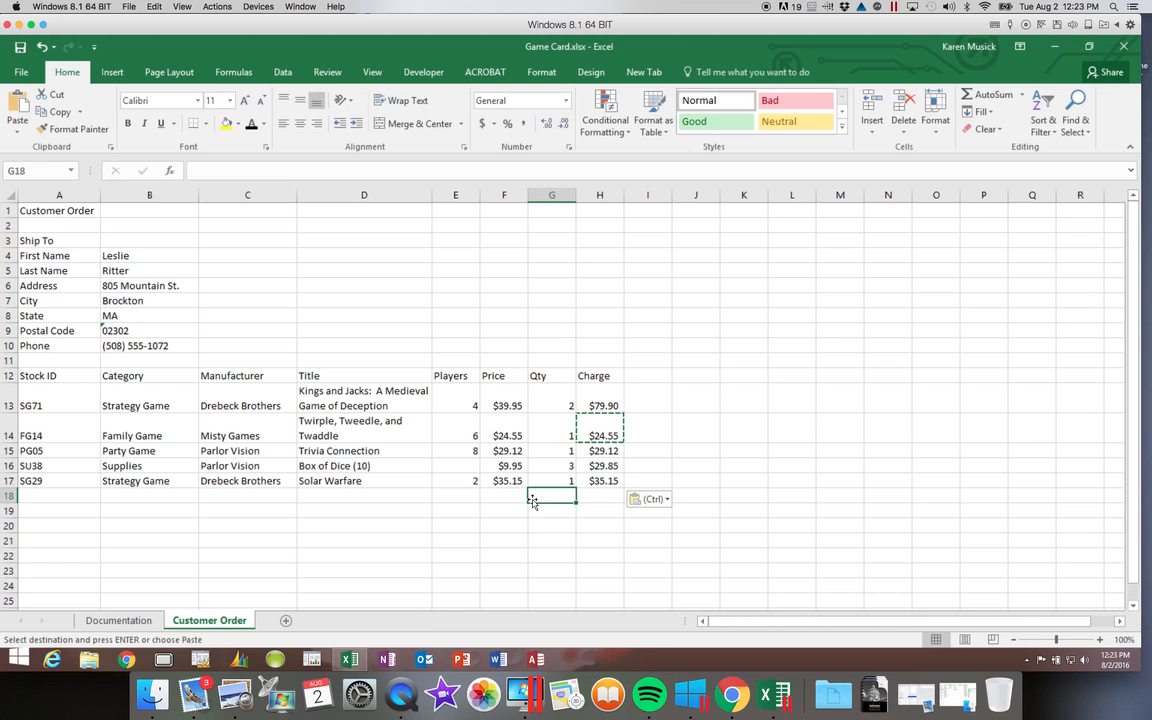
type("Su")
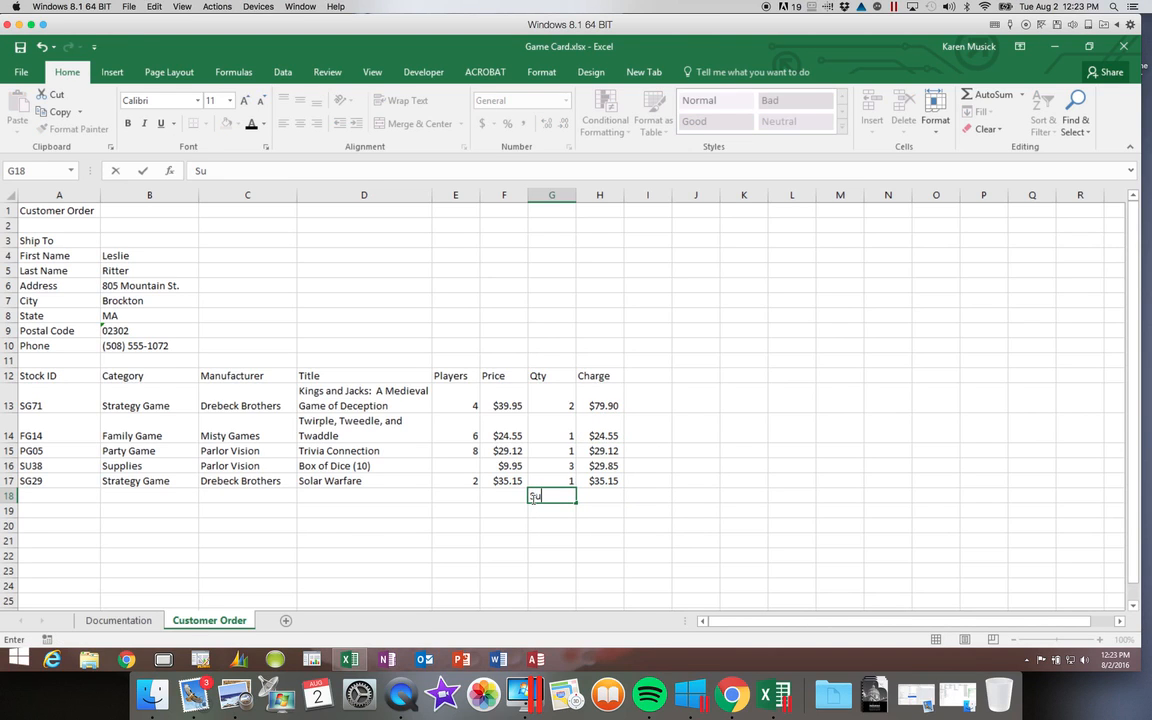
type("btotal")
key("Return")
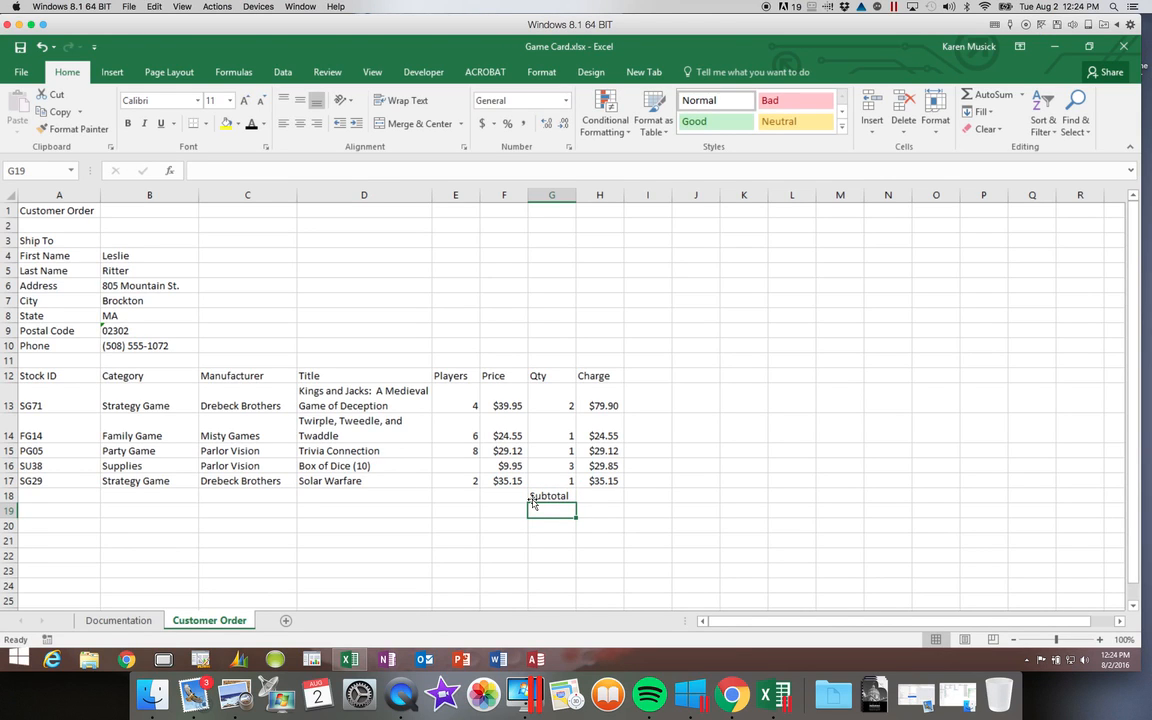
Step: Add up the item charges in H18 with AutoSum, using =SUM(H13:H17), and review the formula
left_click(598, 499)
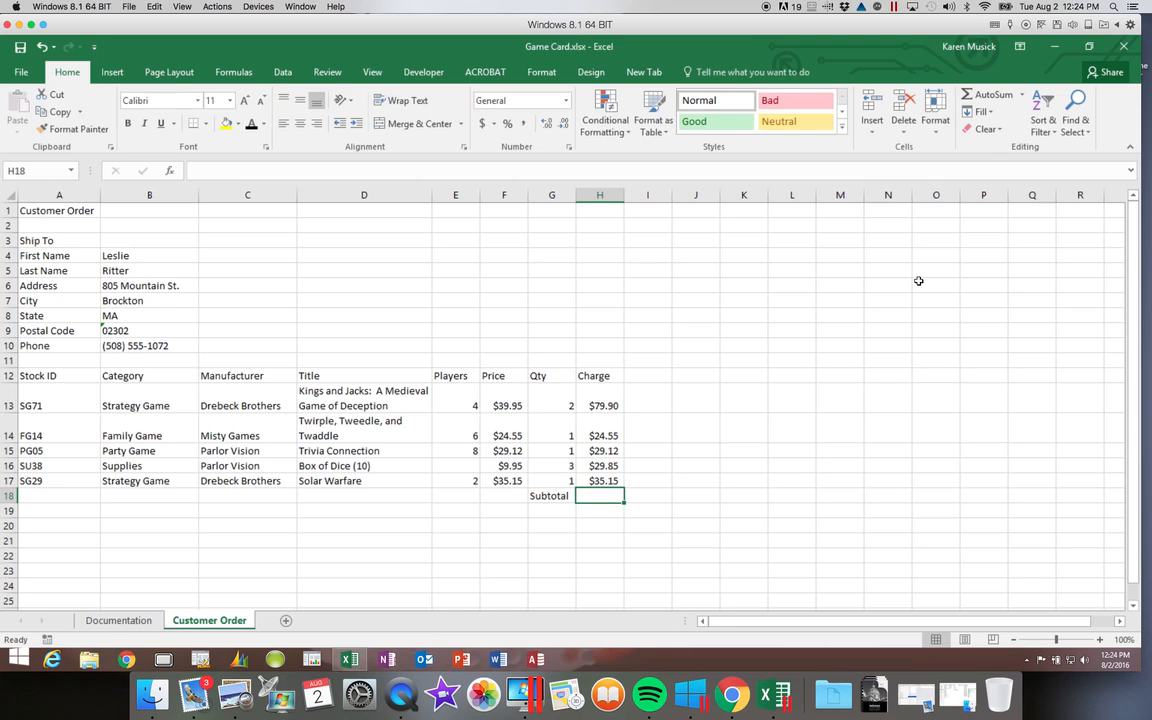
left_click(988, 96)
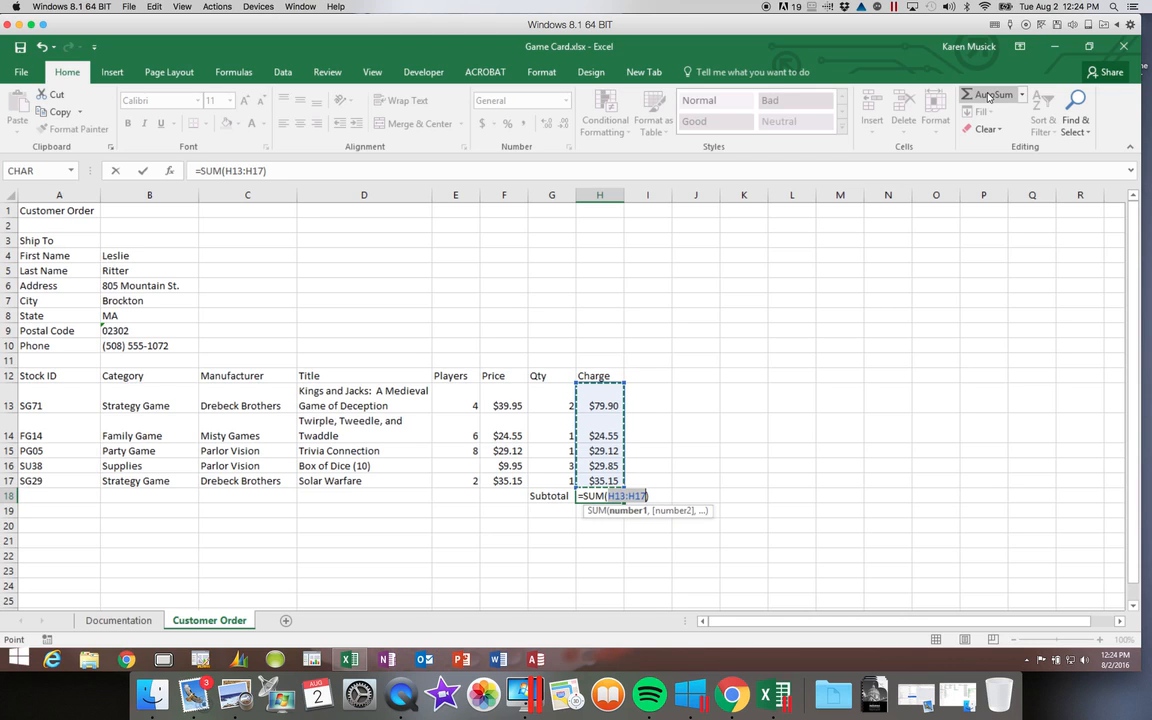
key("Return")
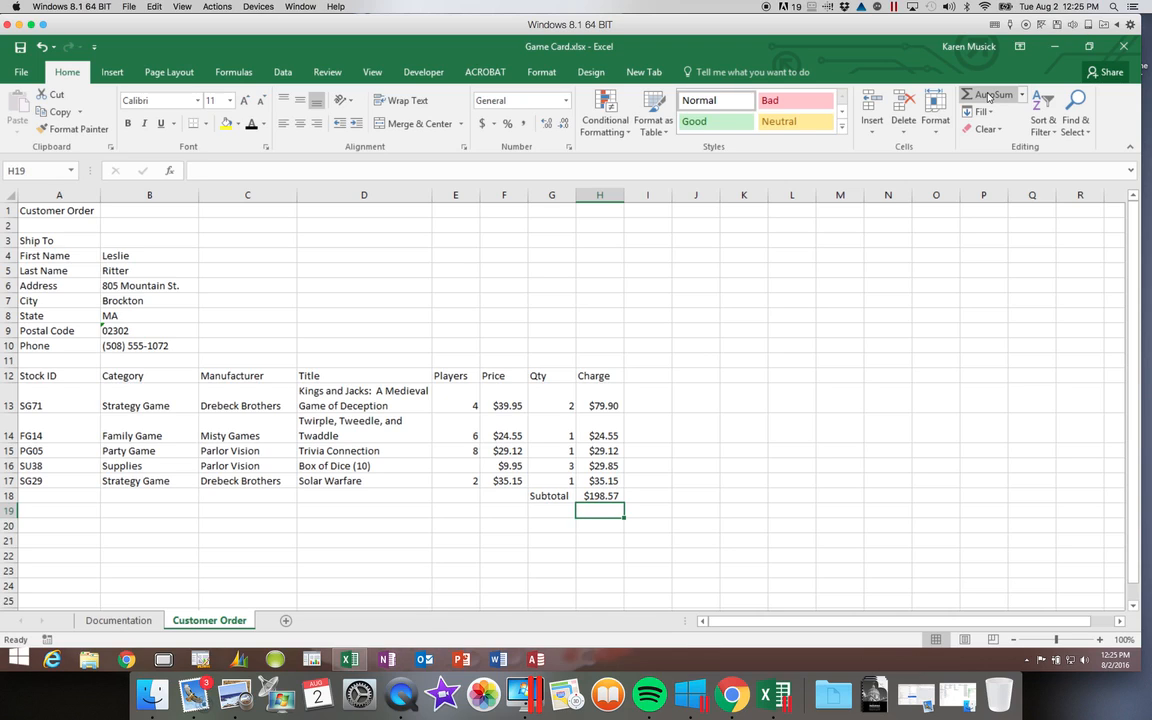
key("Up")
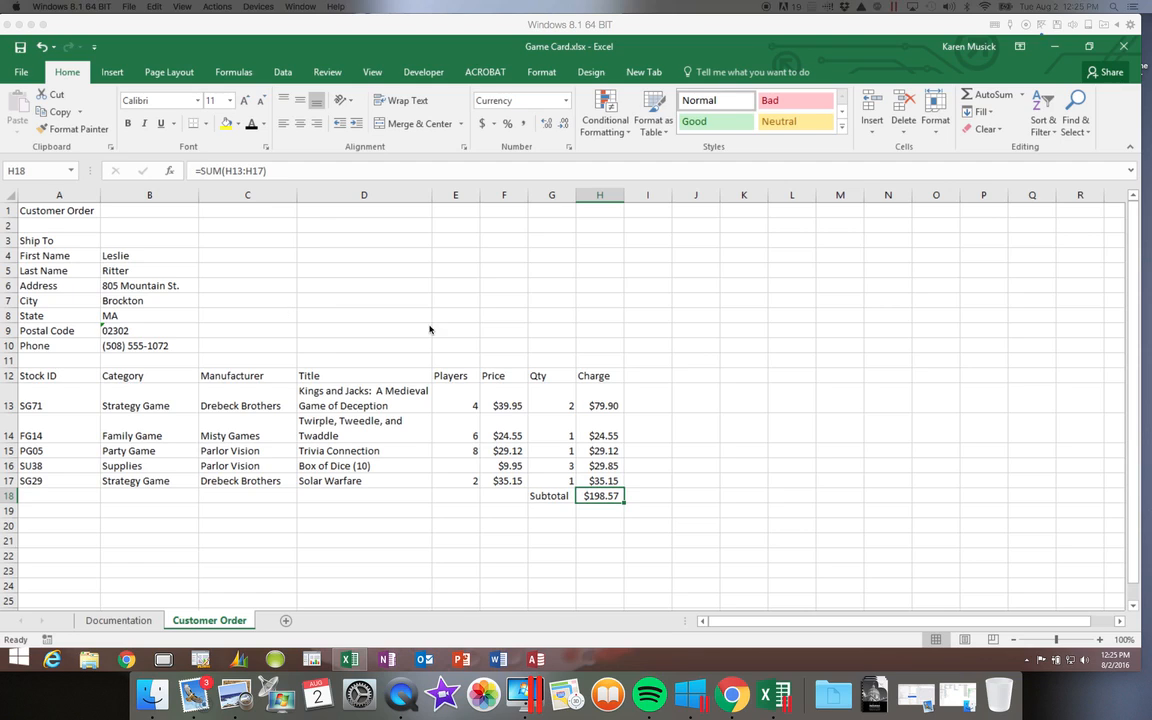
Step: Enter the label Sales Tax in G11 and a rate of 5% in H11
left_click(544, 361)
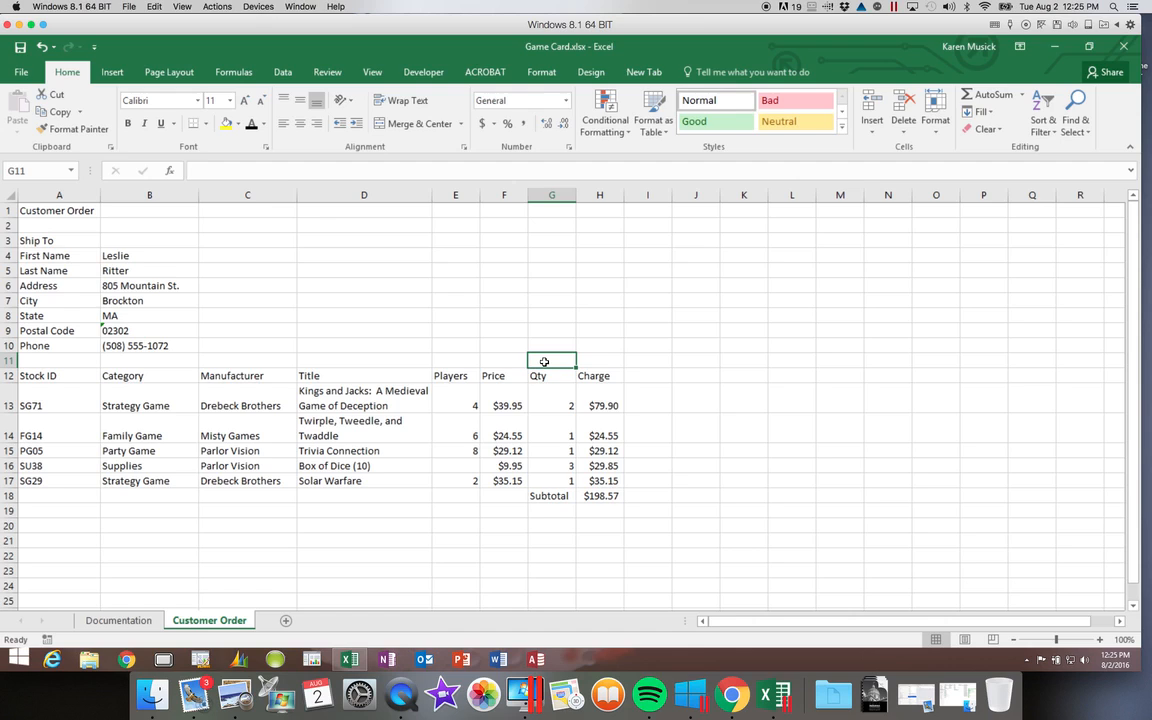
type("Sale")
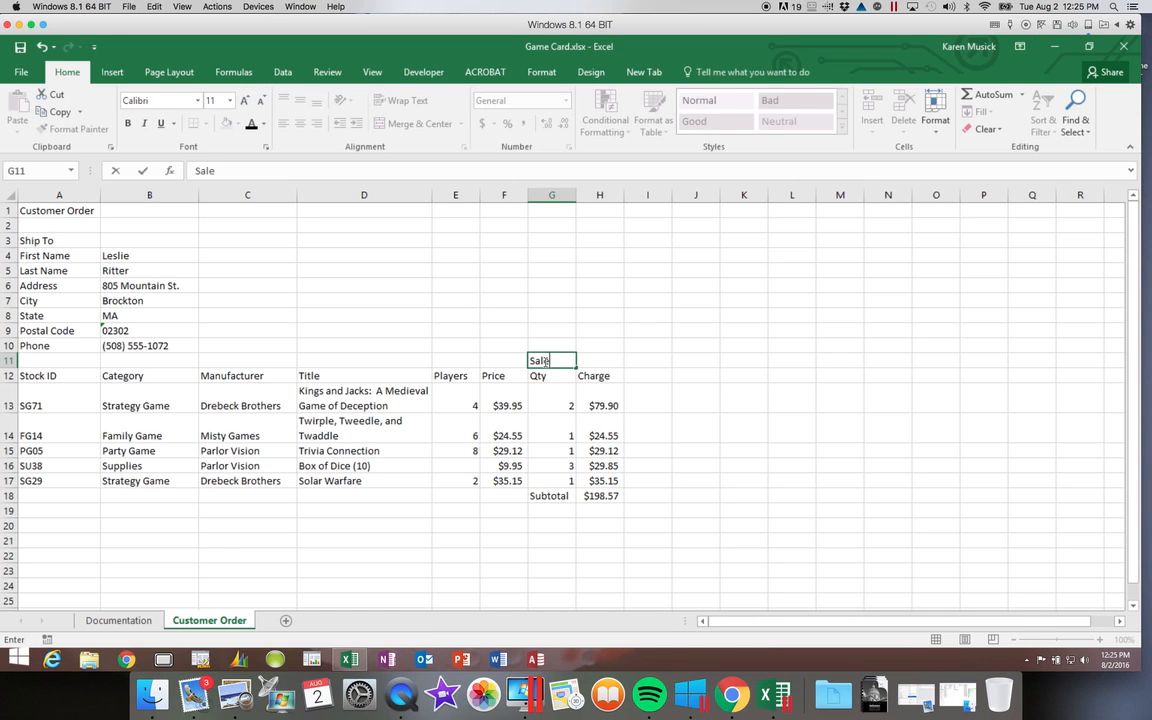
type("s Tax")
key("Tab")
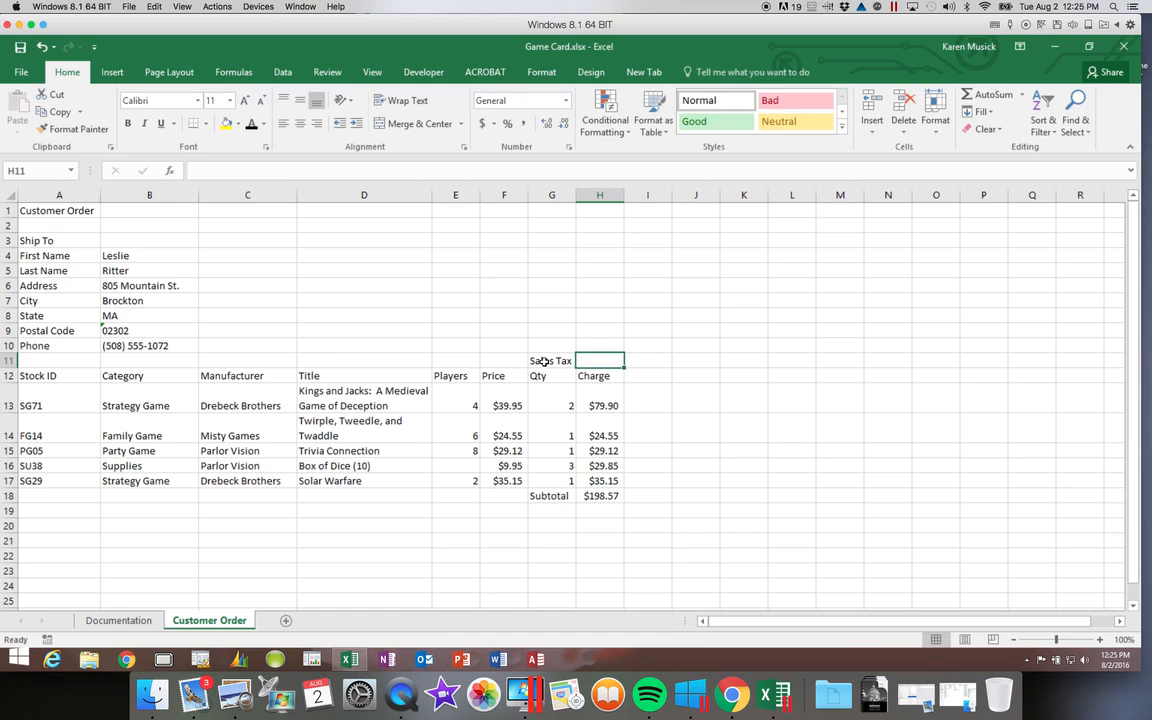
type("5%")
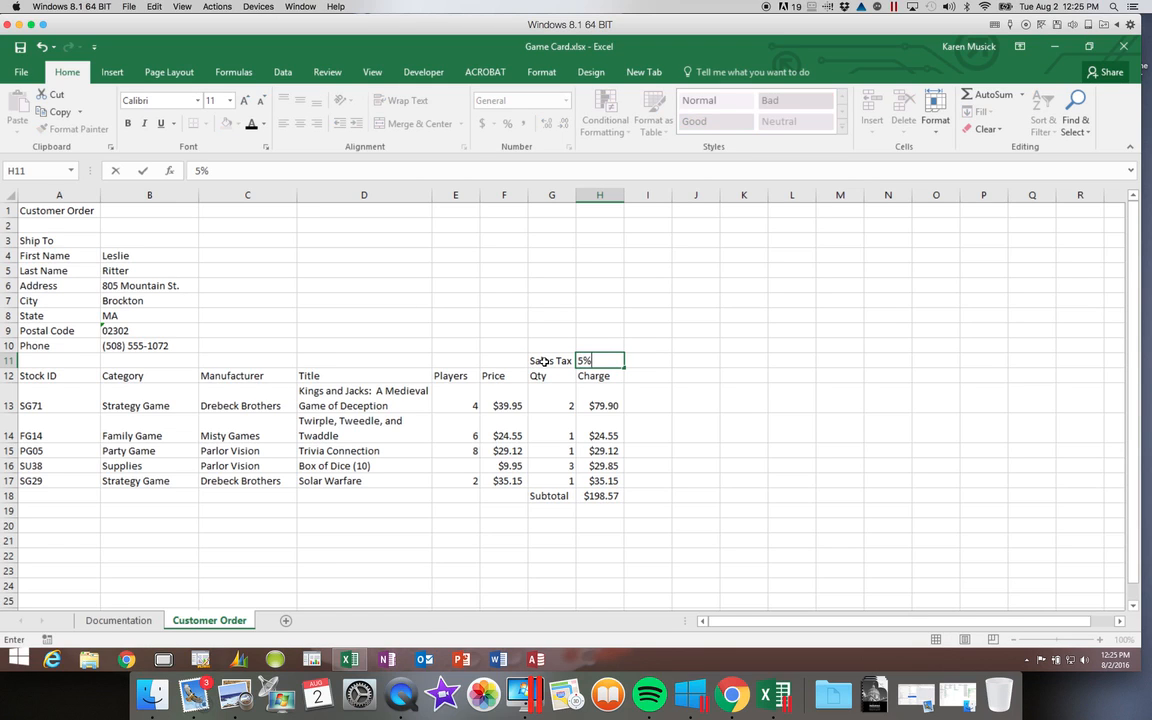
key("Return")
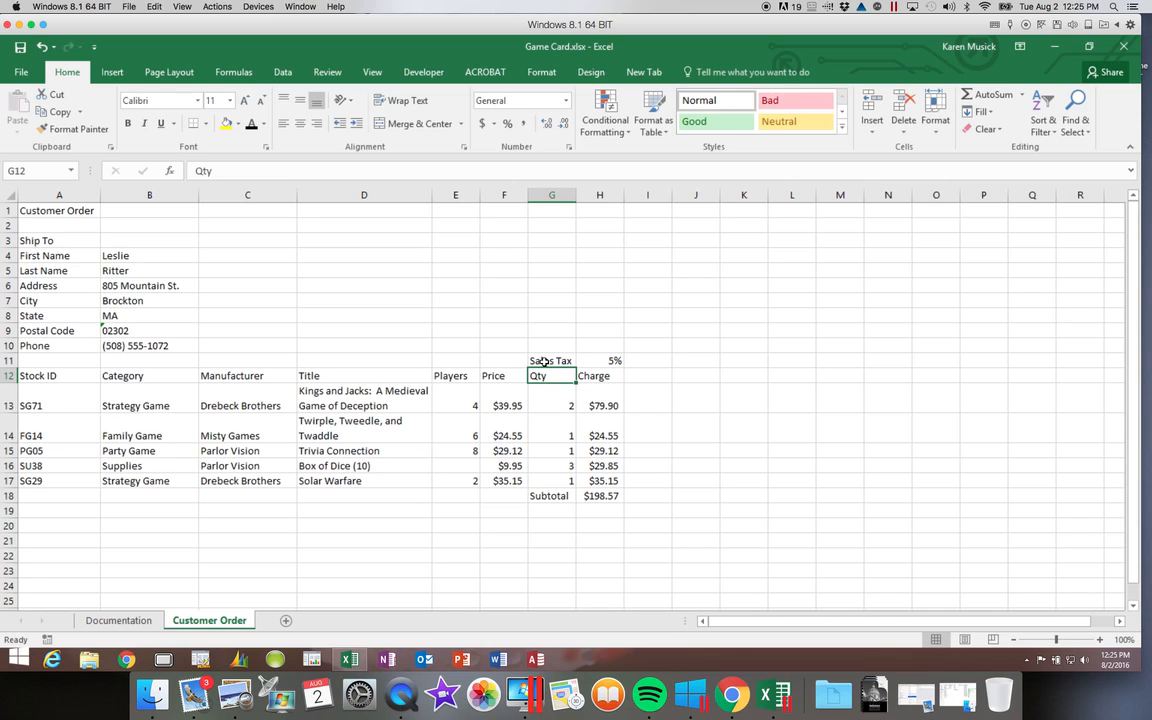
Step: Enter the label Tax in G19, directly below the Subtotal label
left_click(551, 509)
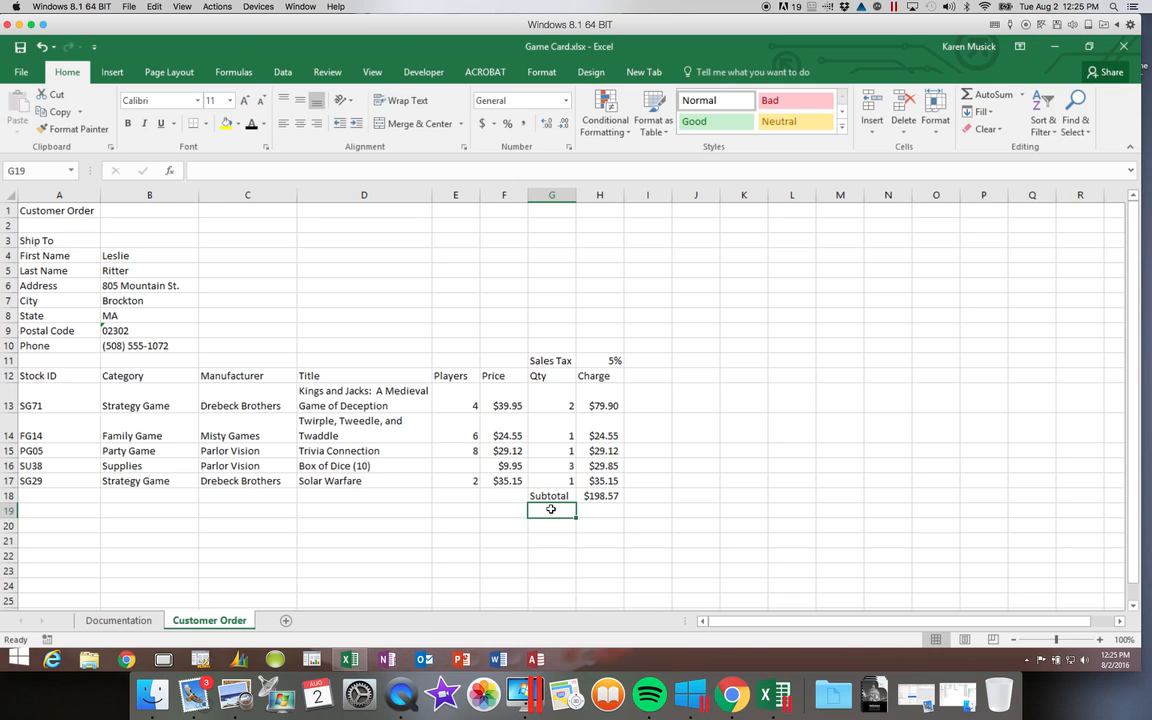
left_click(612, 361)
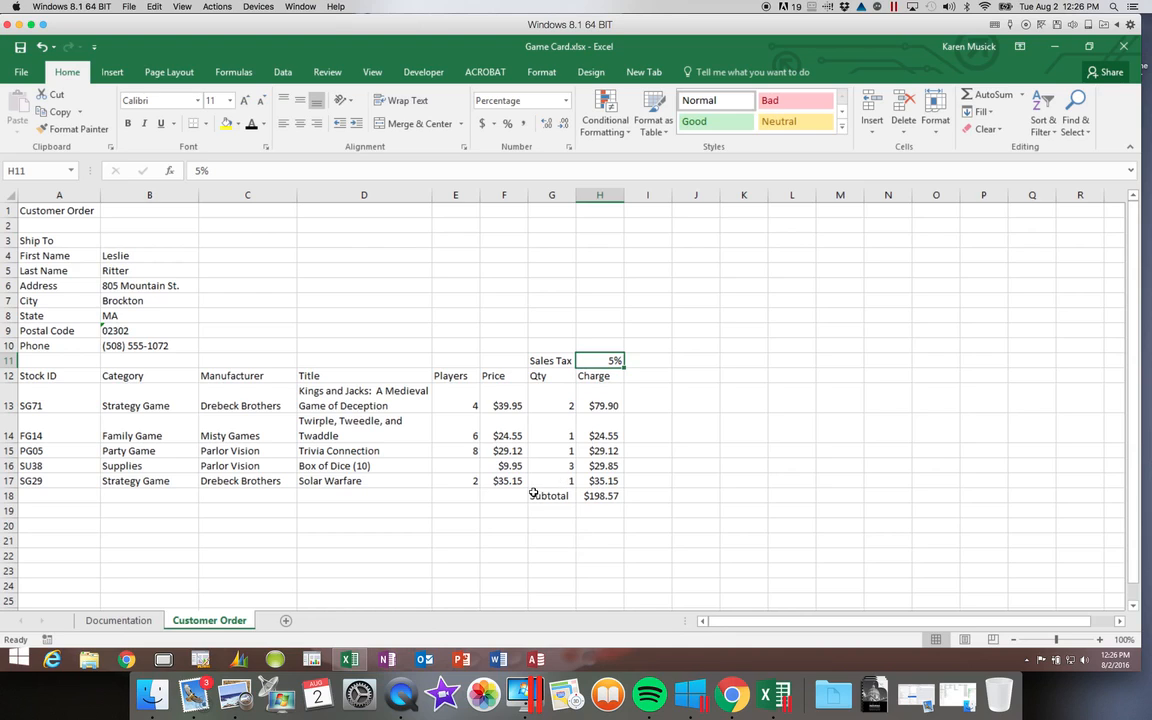
left_click(566, 512)
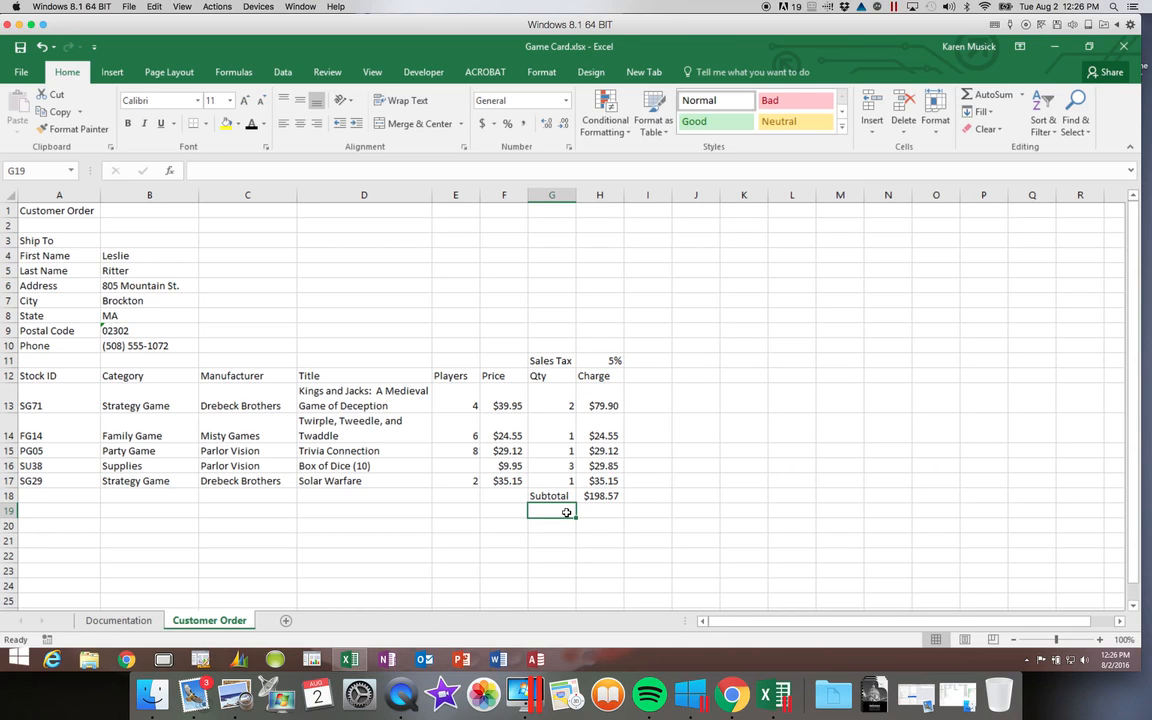
type("Tax")
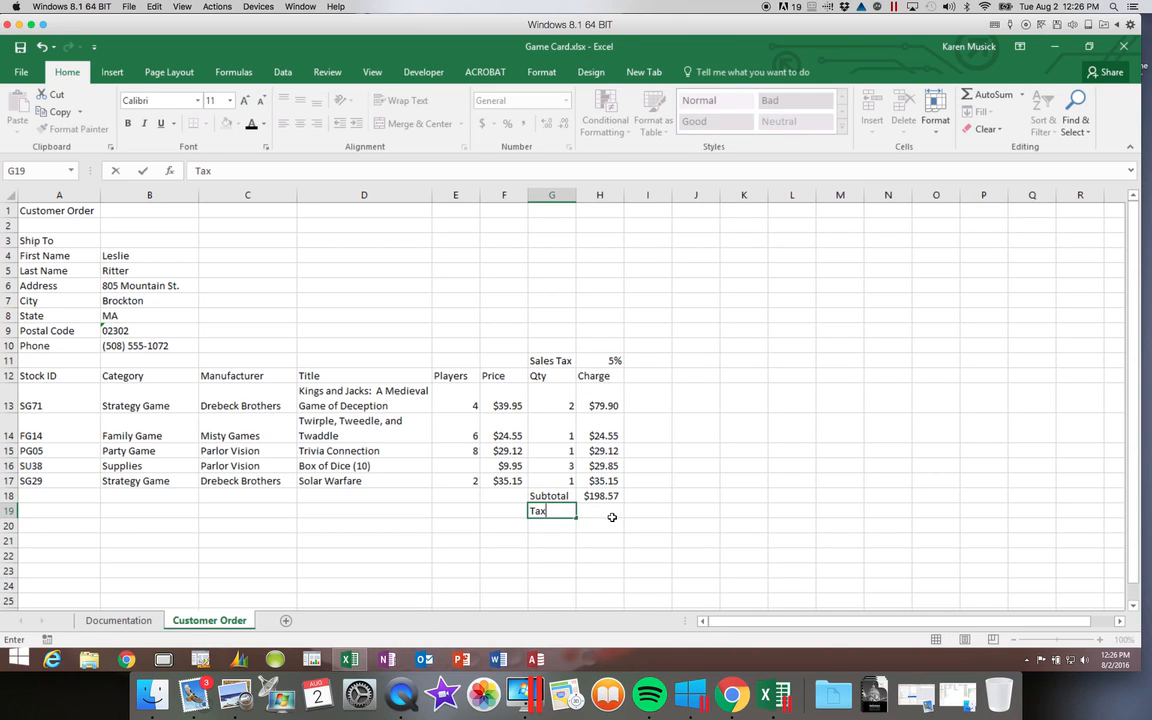
Step: Calculate the tax in H19 with =H18*H11, multiplying the subtotal by the sales tax rate, and review the formula
left_click(612, 517)
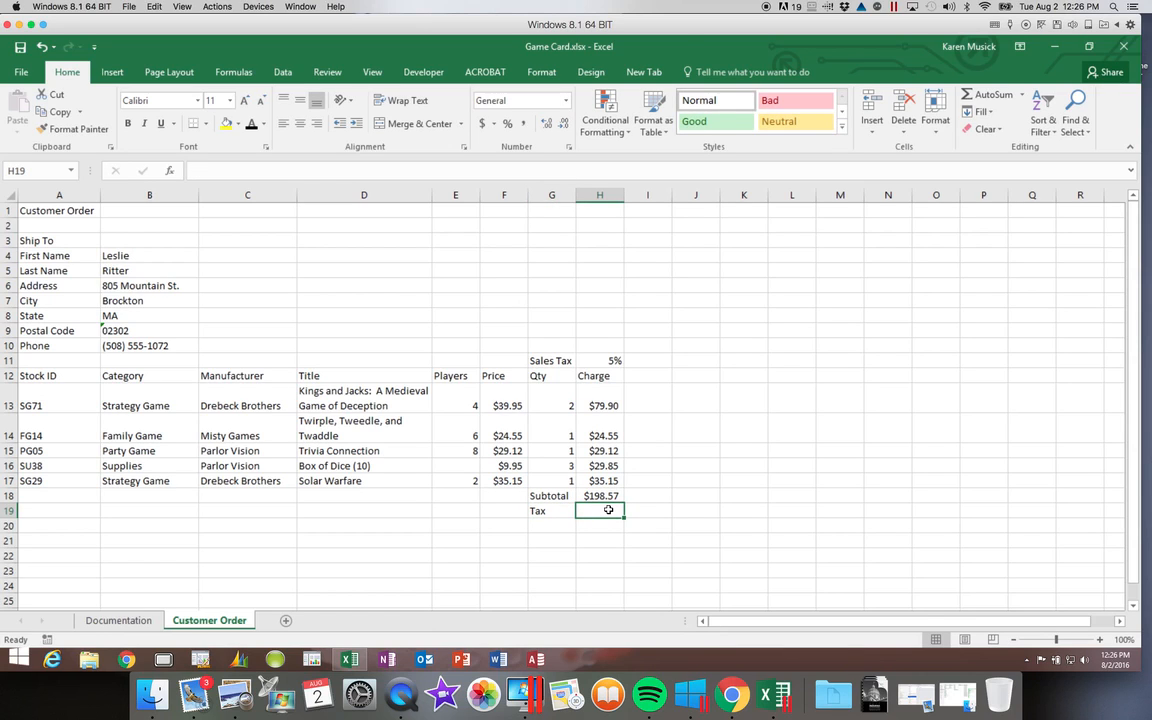
type("=")
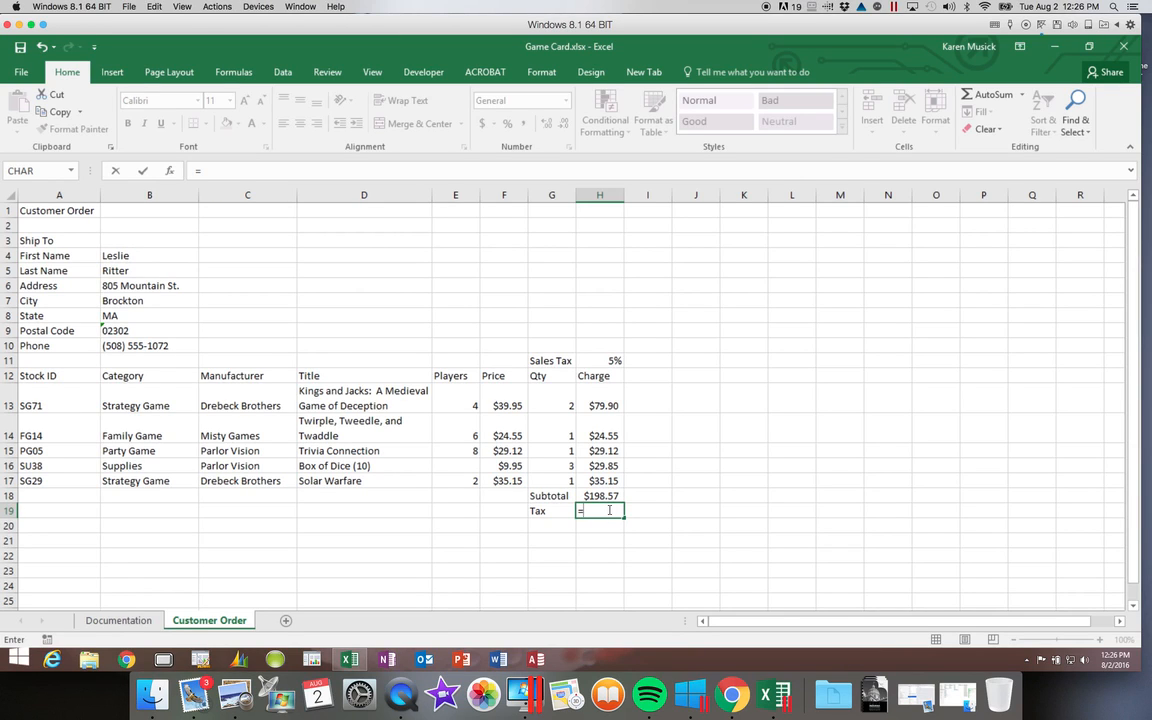
left_click(612, 497)
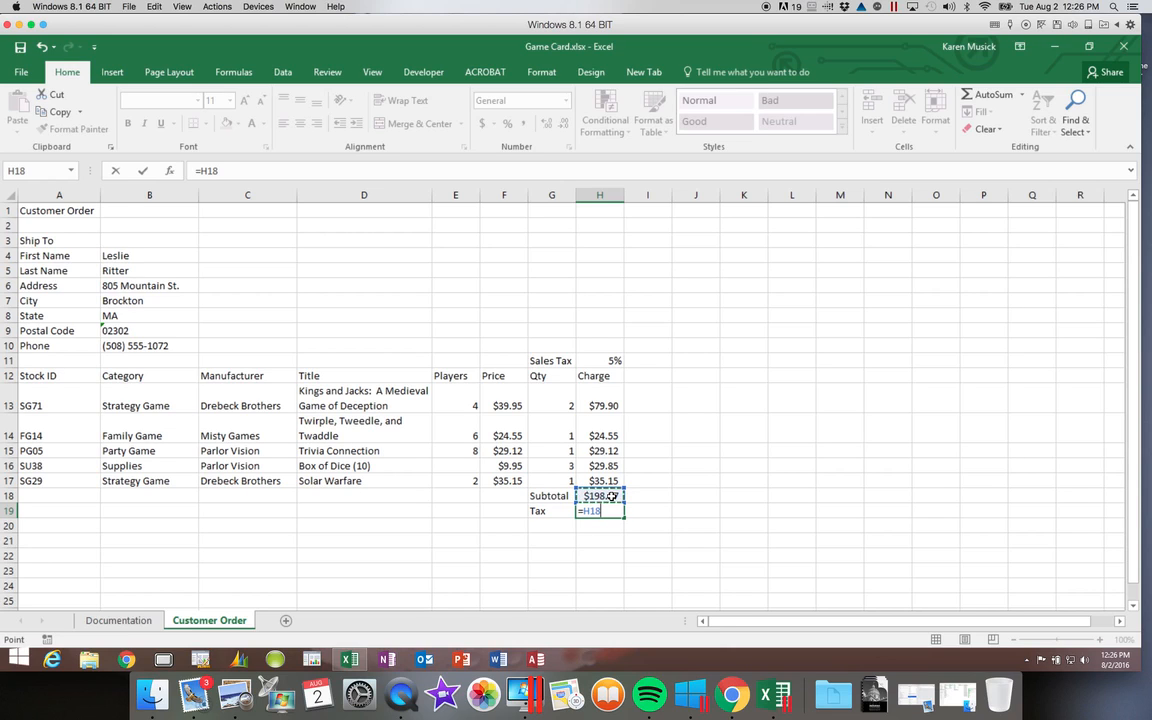
type("*")
left_click(610, 361)
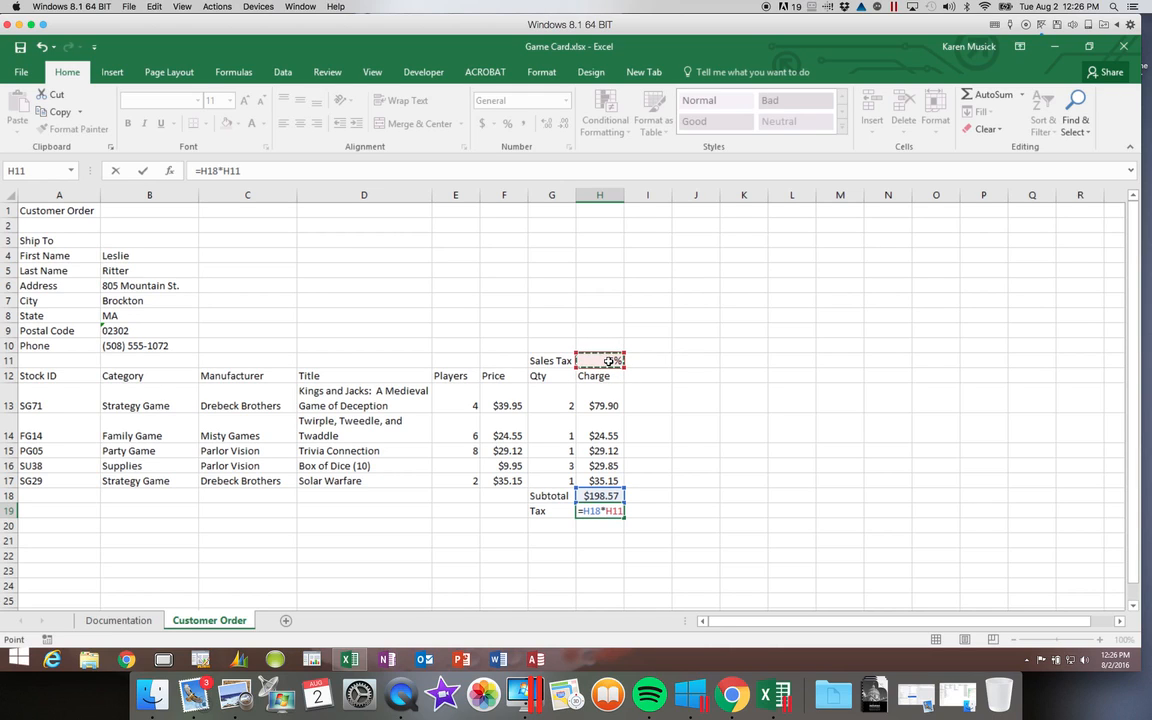
key("Return")
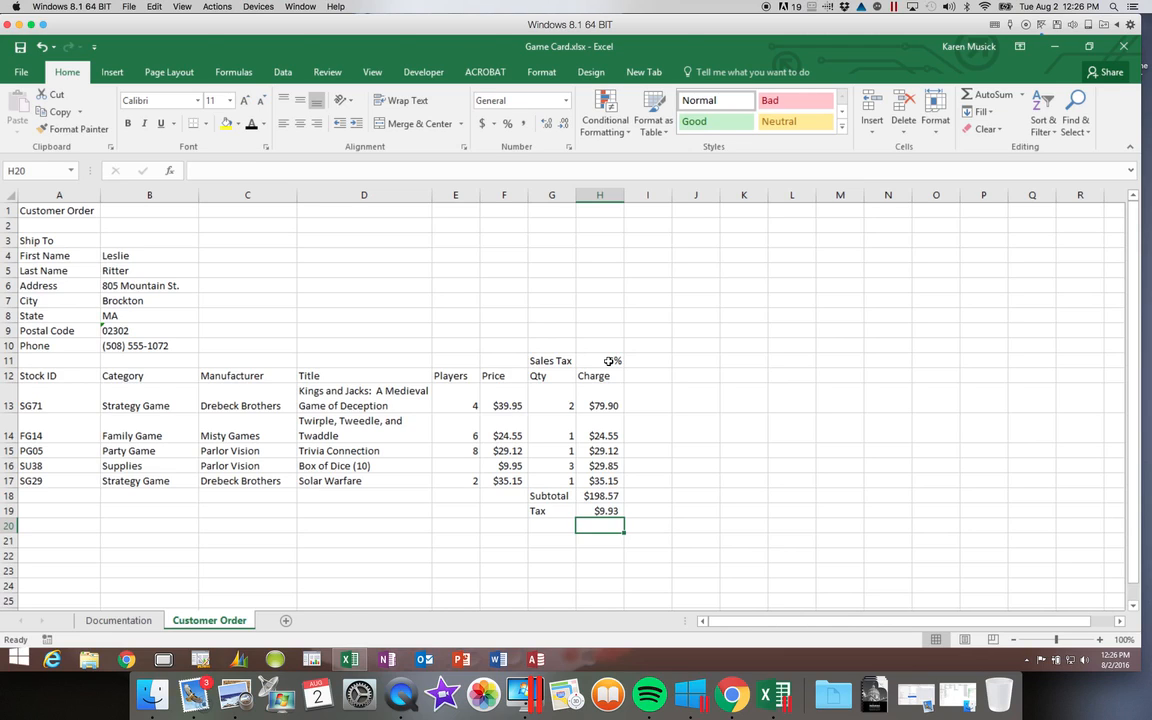
key("Up")
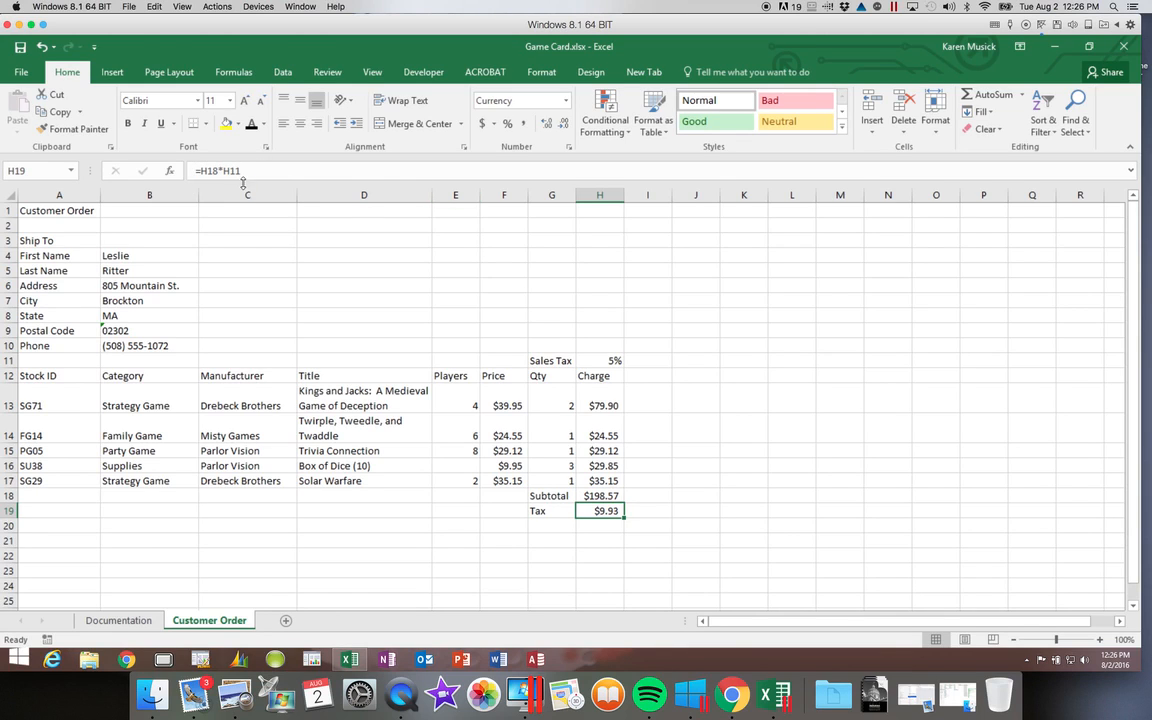
Step: Enter the label Handling in G20 and a handling charge of $4.75 in H20
left_click(555, 526)
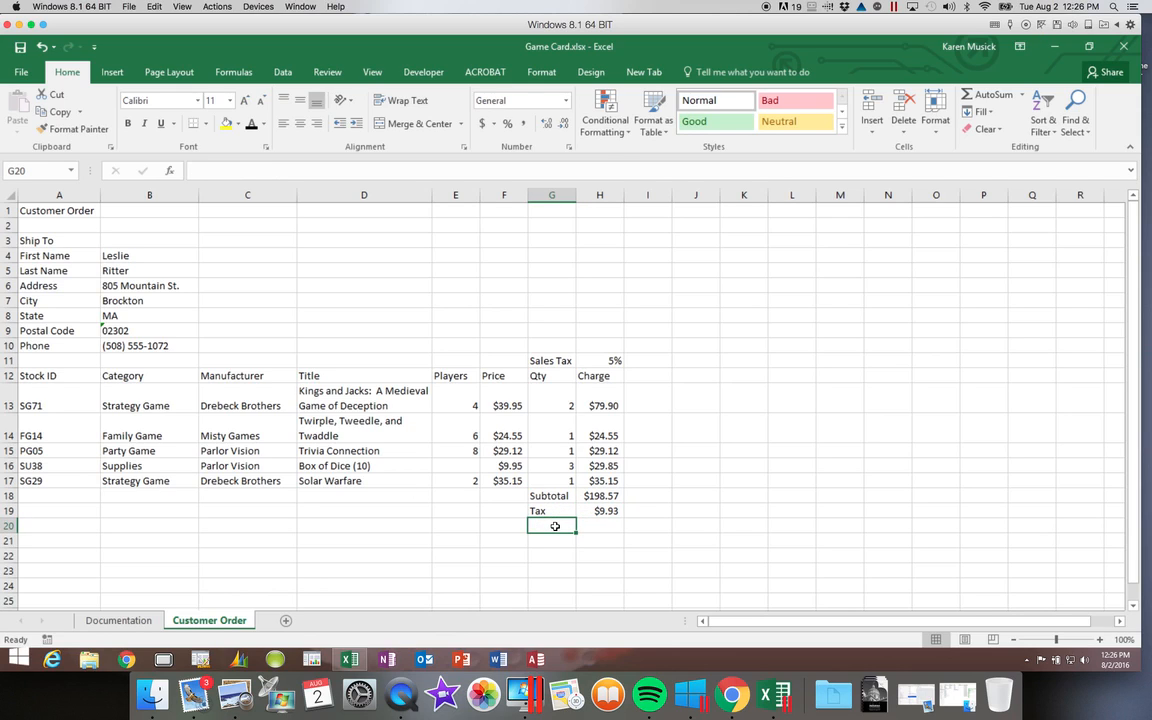
type("Handling")
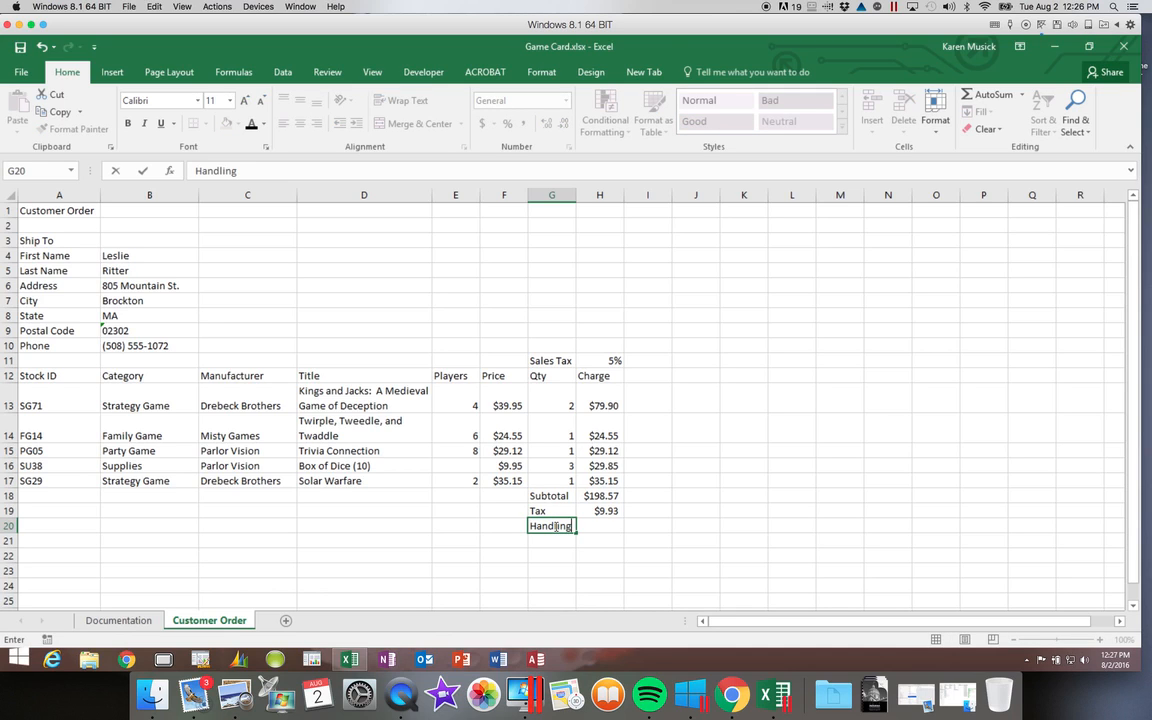
key("Tab")
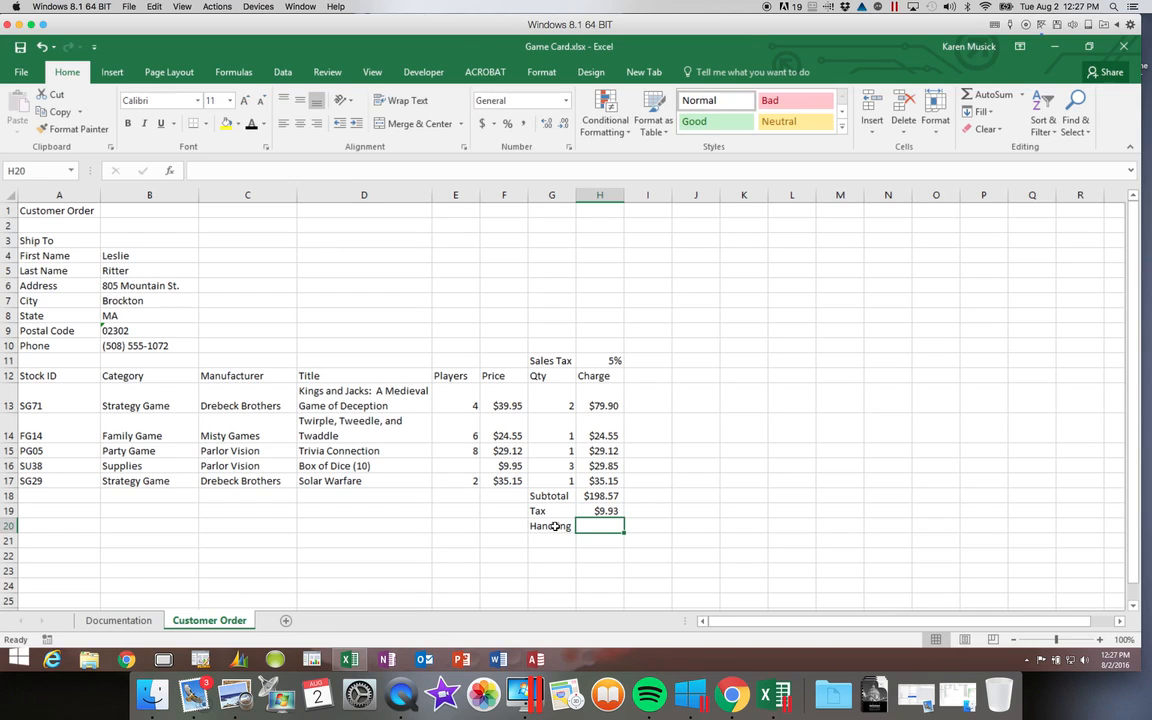
type("$4.75")
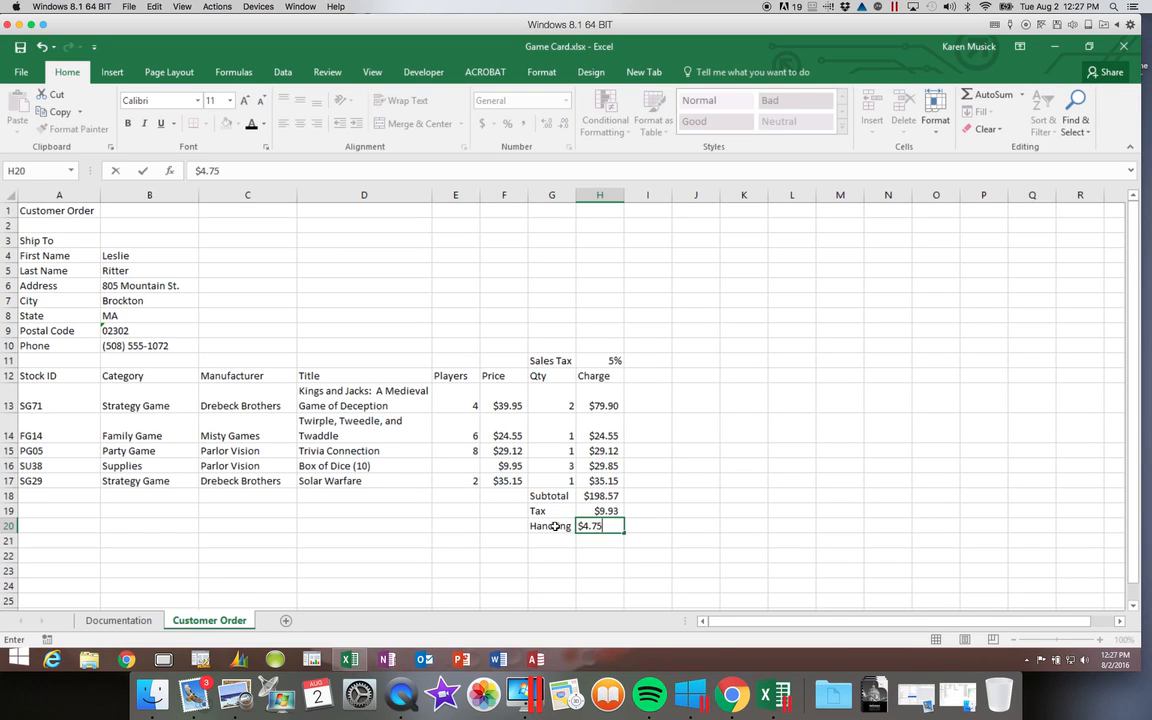
key("Return")
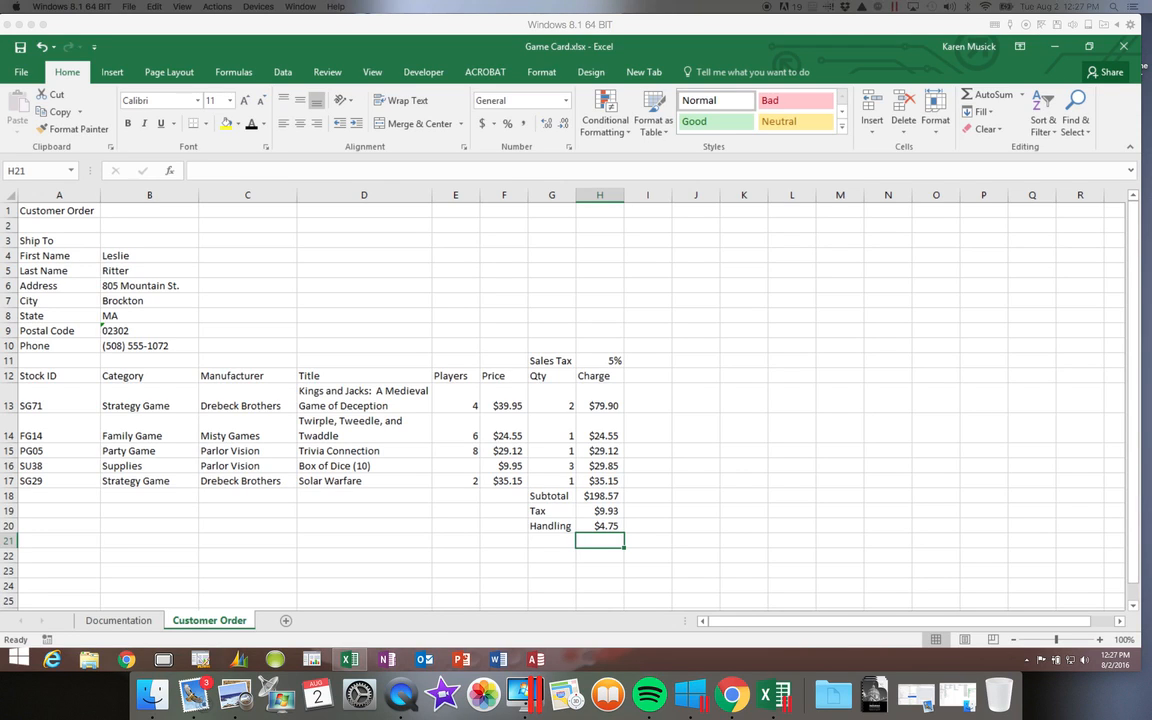
Step: Enter the label TOTAL in G21, below the Handling label
left_click(540, 542)
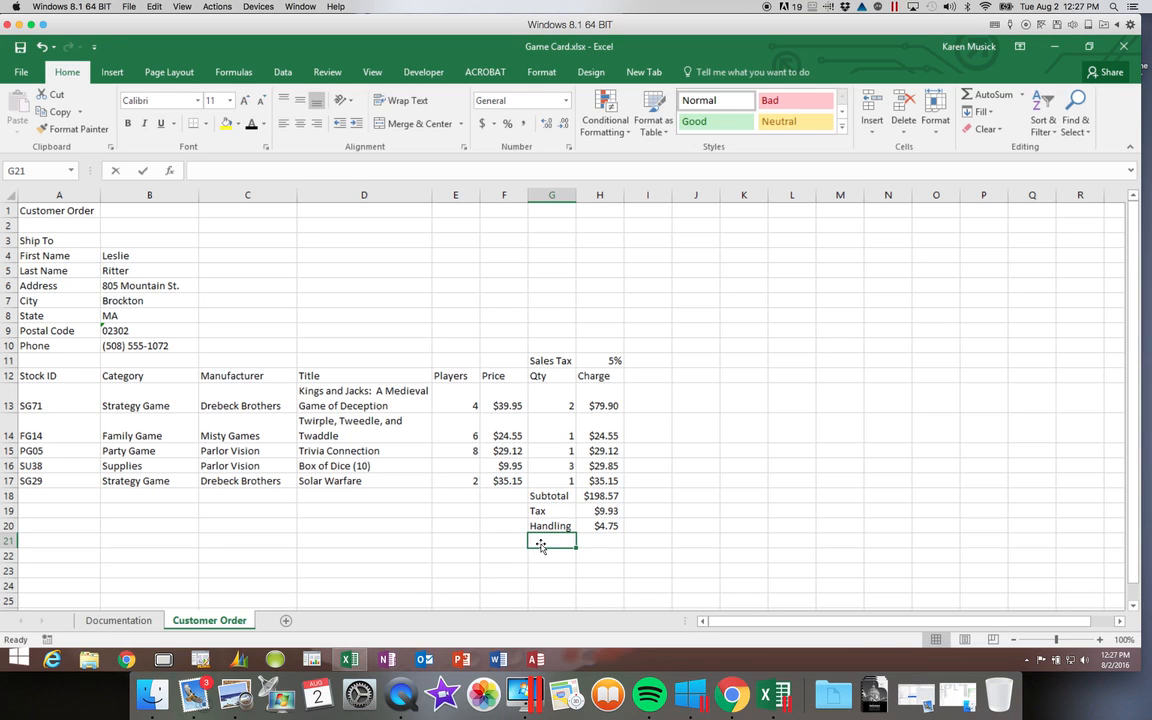
type("TOTAL")
key("Return")
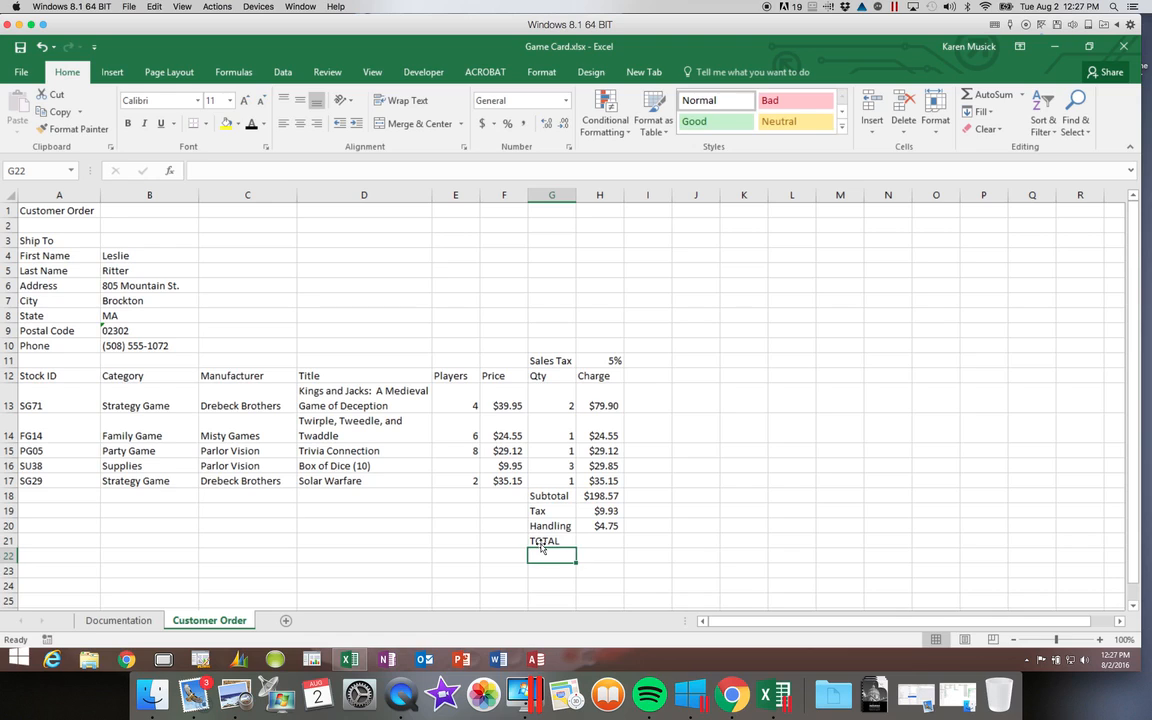
Step: Calculate the order total in H21 with =SUM(H18:H20), adding subtotal, tax and handling, and review the formula
left_click(590, 542)
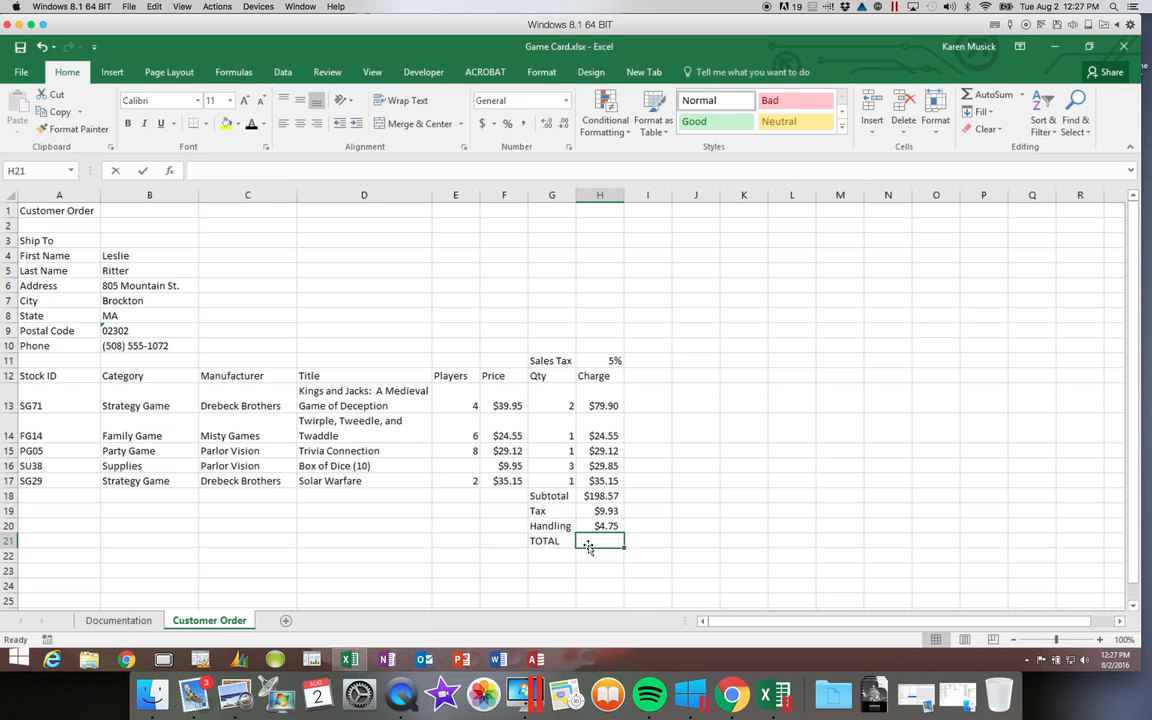
type("=")
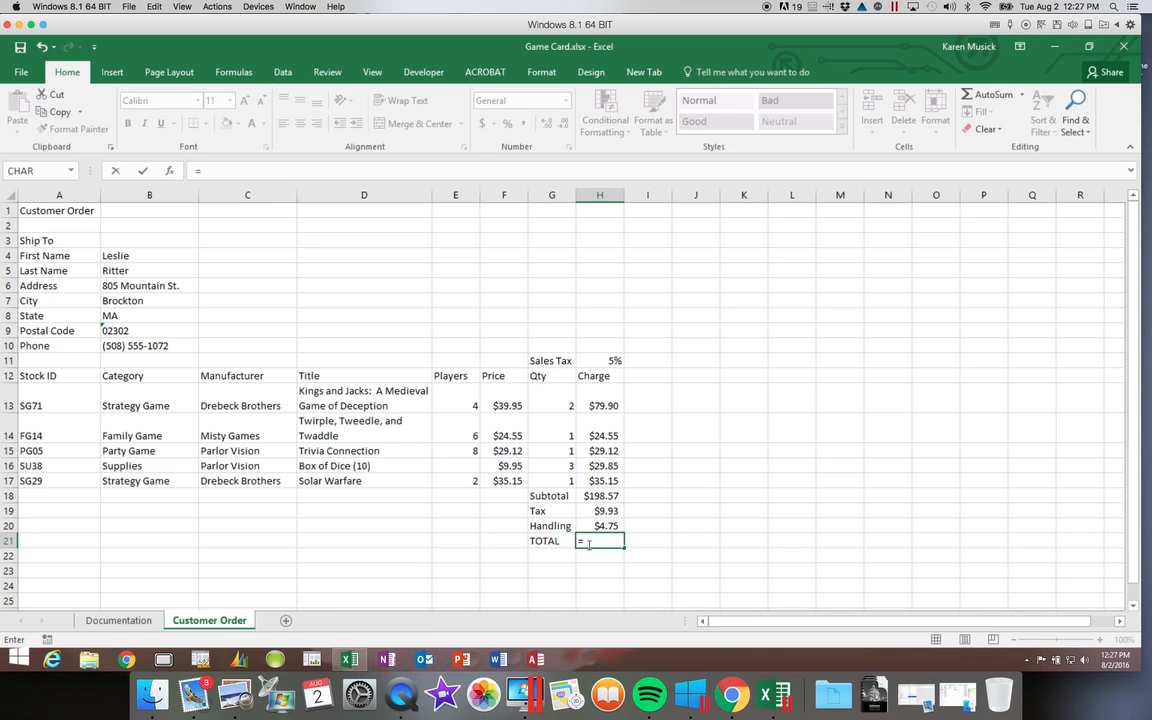
type("sum")
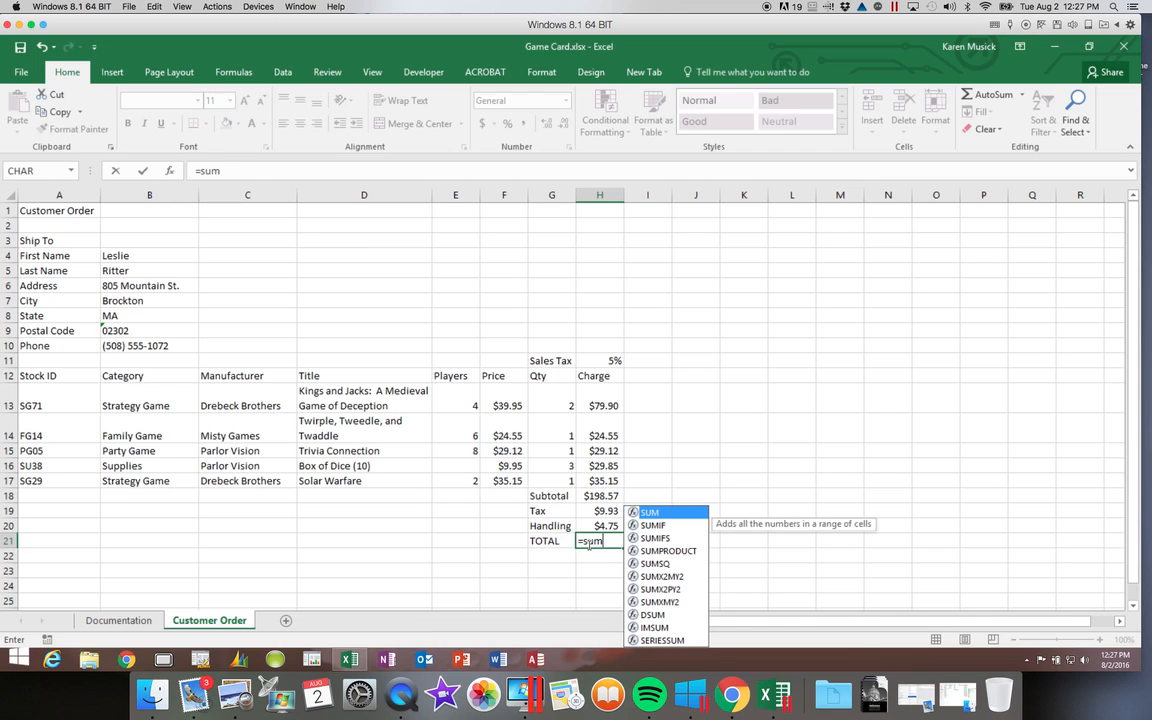
type("(")
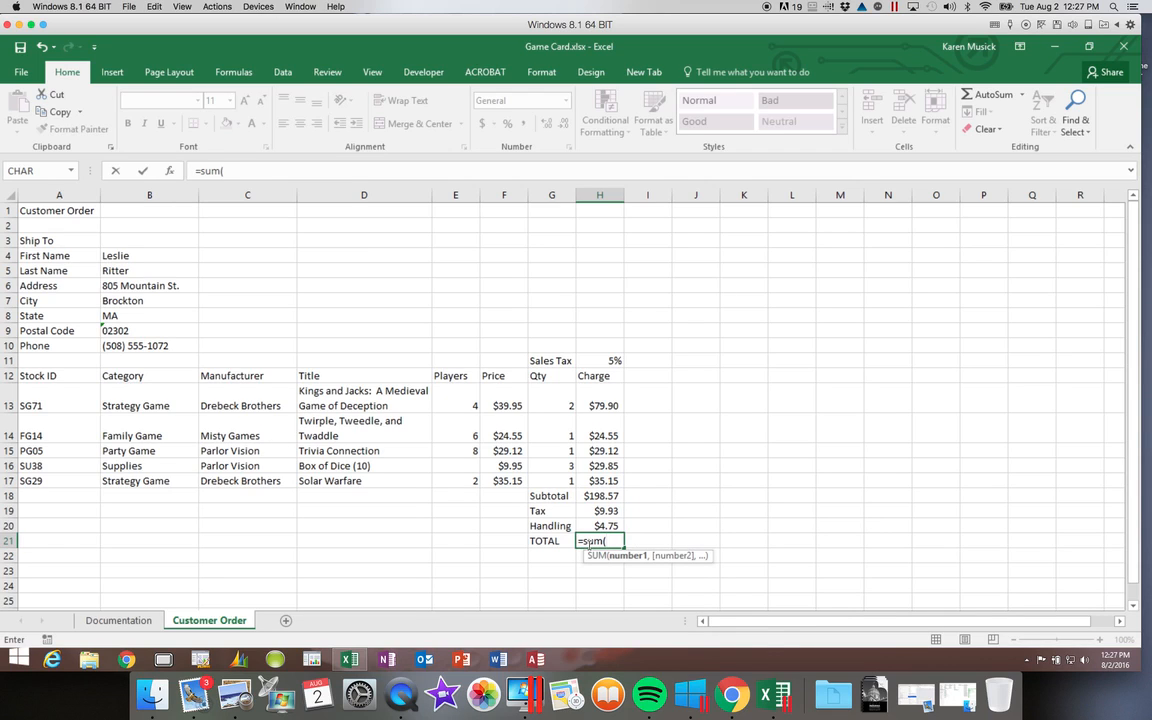
left_click_drag(613, 497, 613, 524)
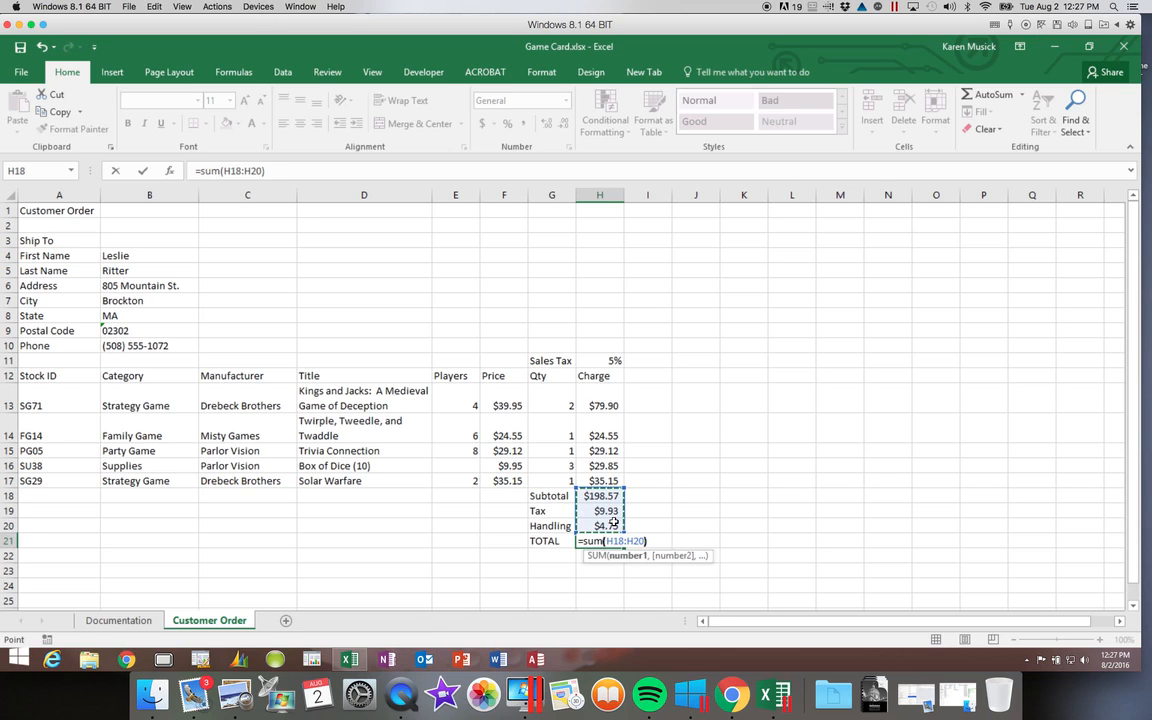
key("Return")
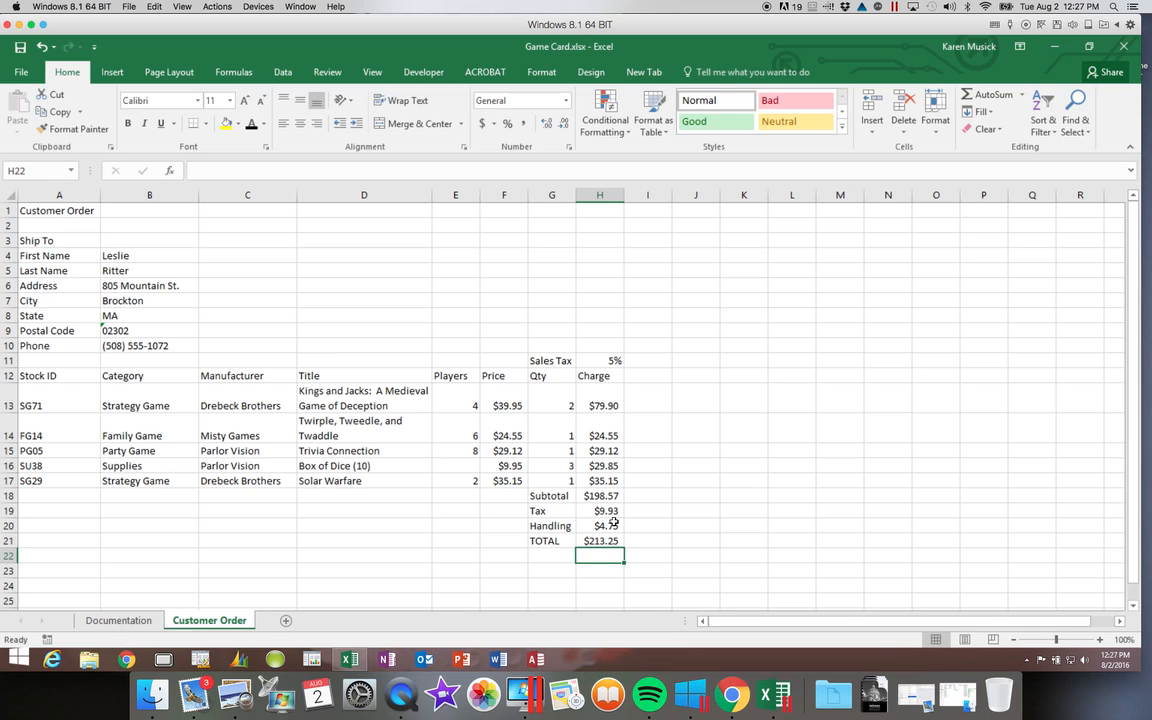
key("Up")
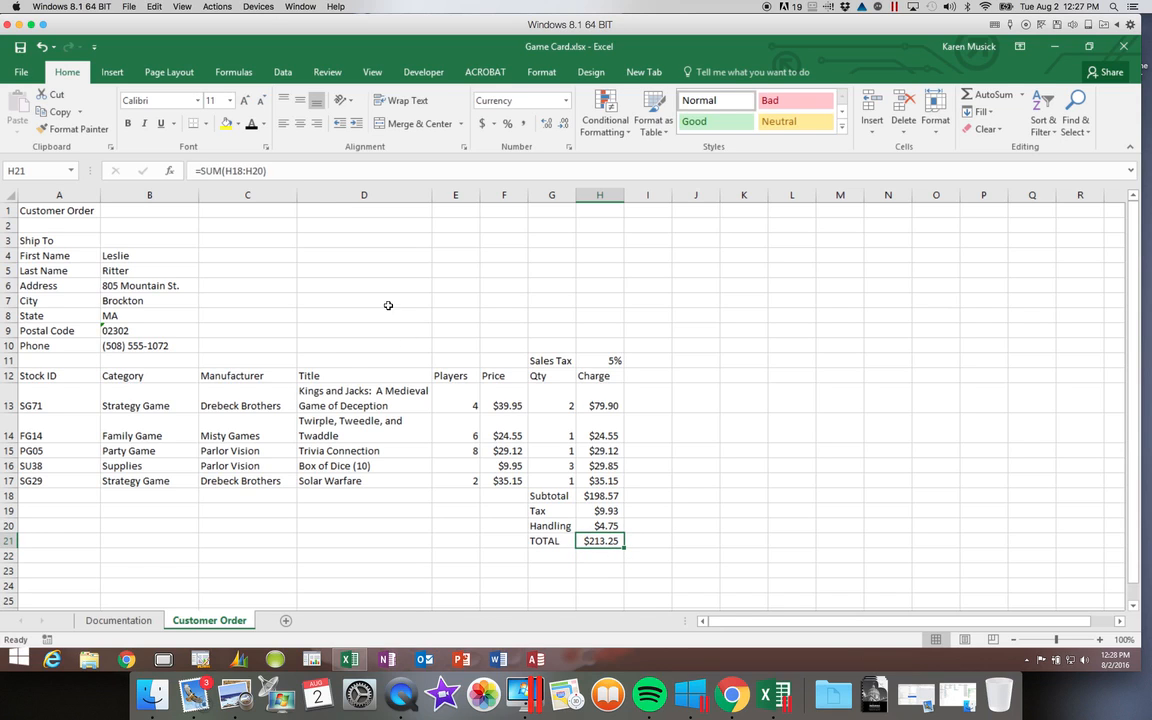
left_click(226, 172)
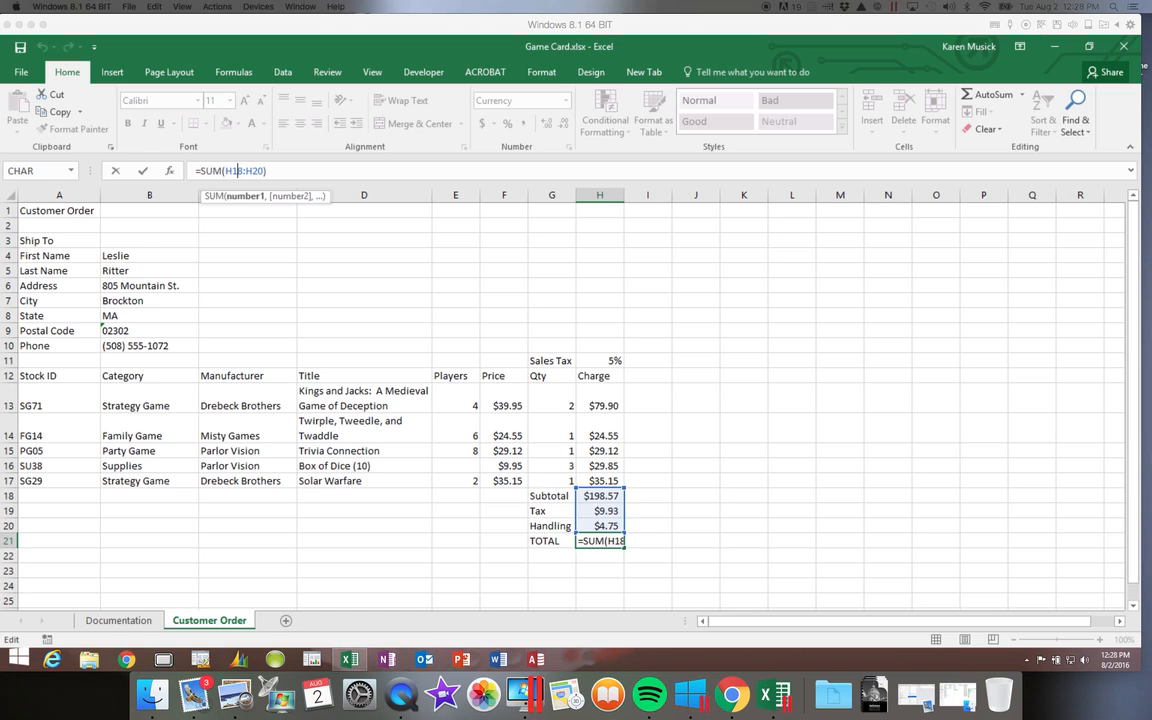
left_click(156, 438)
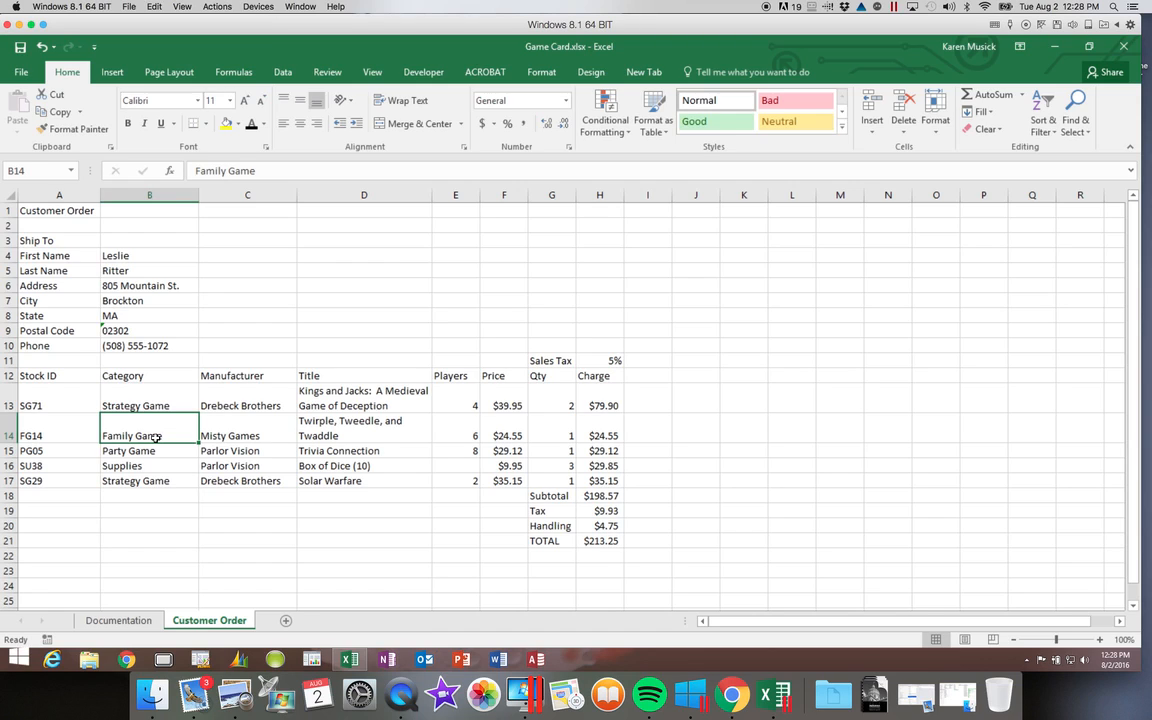
Step: Move the Subtotal-to-TOTAL block G18:H21 down one row to G19:H22, leaving row 18 empty below the ordered items
left_click(538, 558)
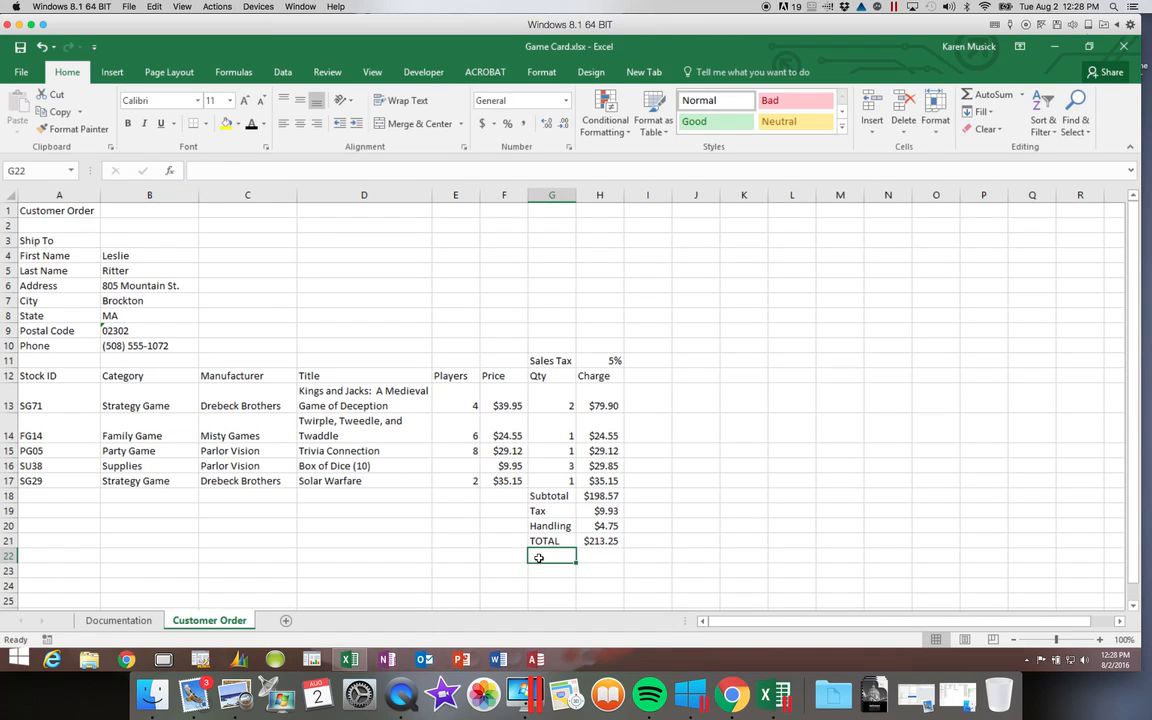
left_click(545, 497)
left_click_drag(575, 505, 600, 541)
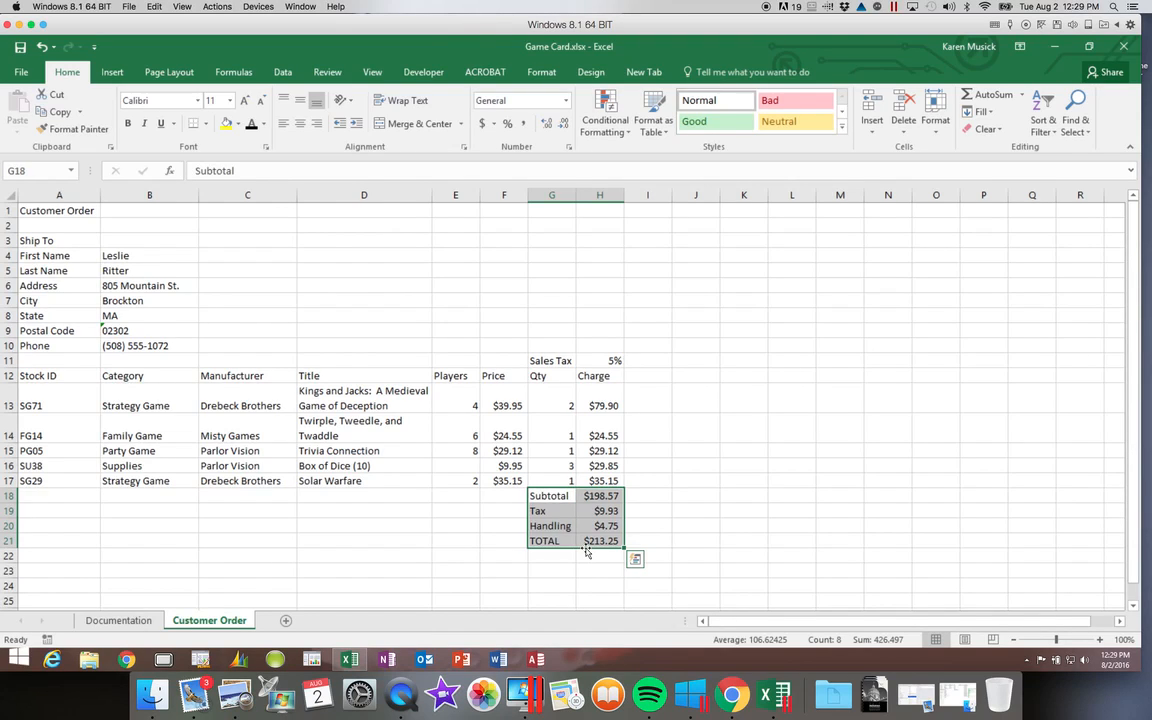
left_click_drag(587, 552, 587, 552)
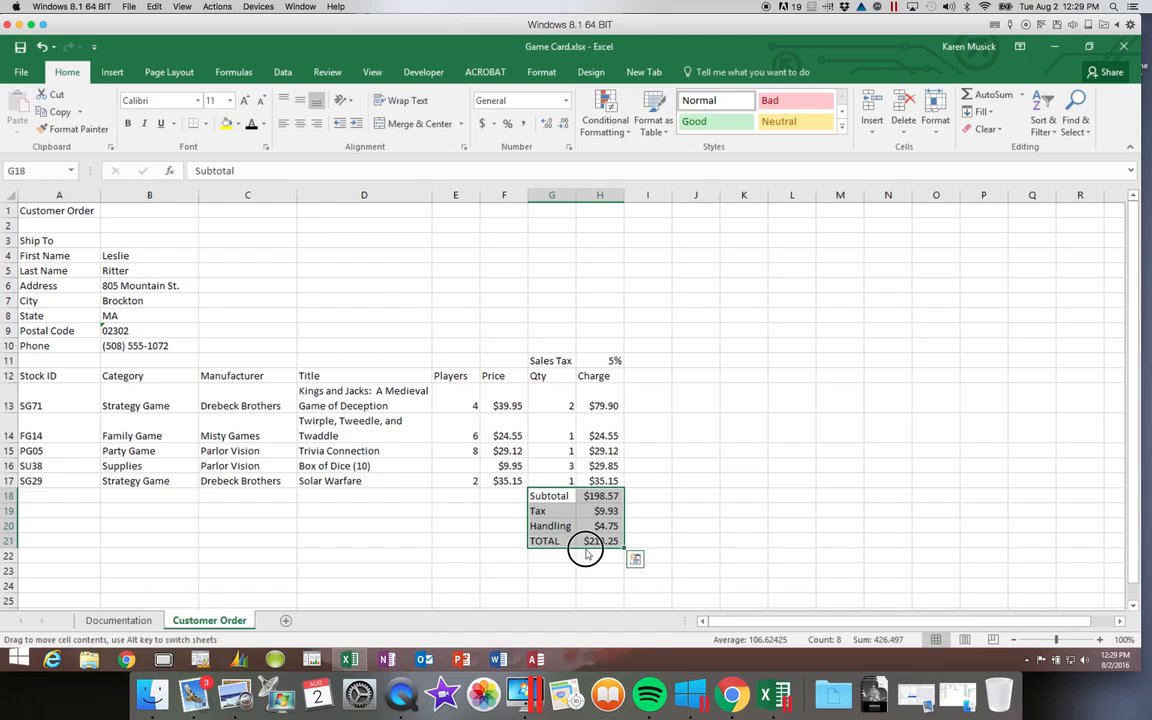
left_click_drag(587, 552, 587, 560)
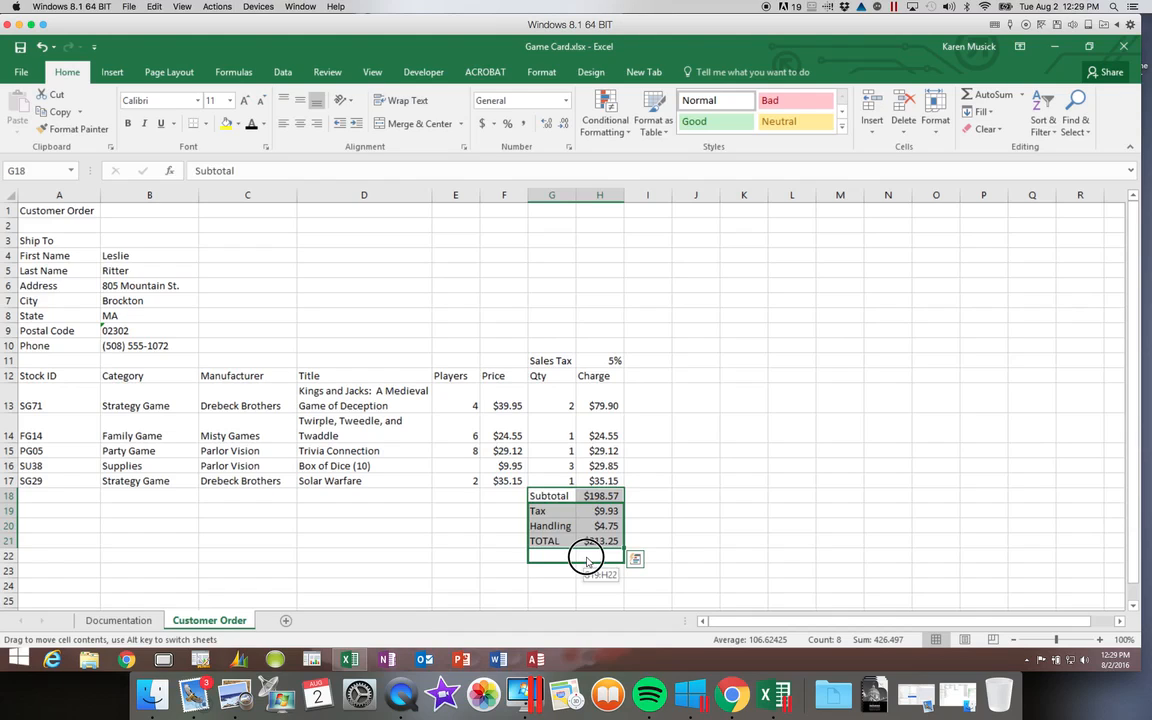
left_click_drag(587, 560, 587, 557)
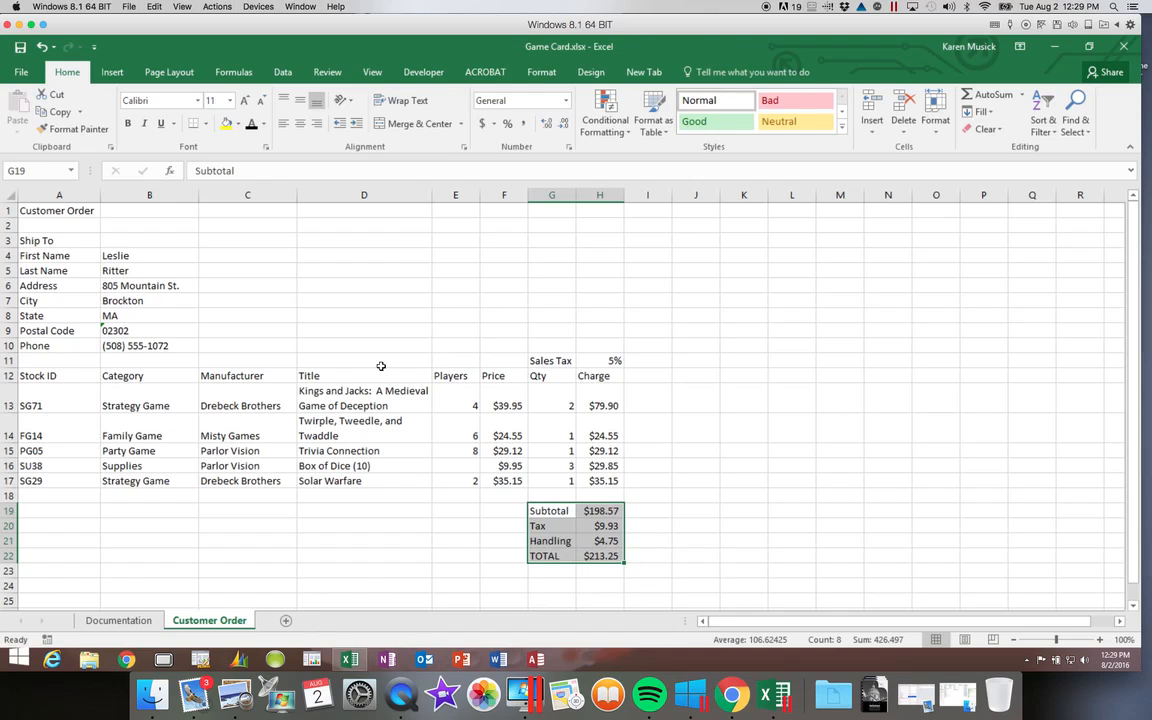
Step: Cut the order data block A3:H22 and paste it starting at A9, then check the moved block down to the totals
left_click(77, 245)
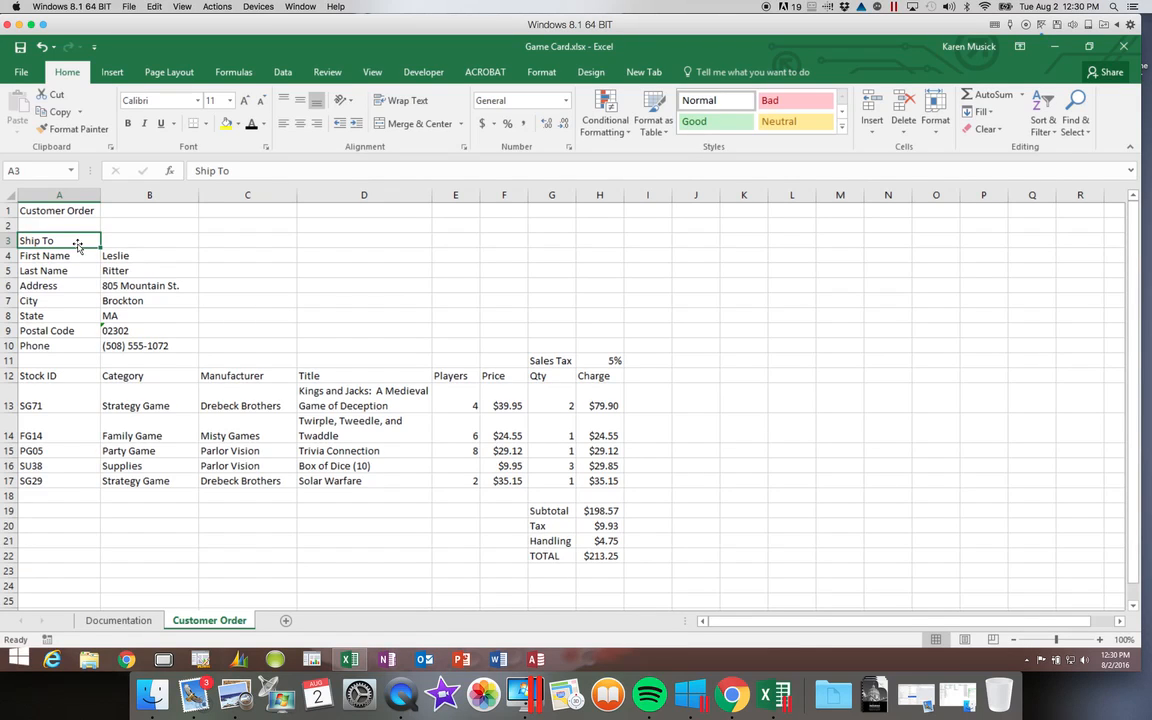
key("ctrl+a")
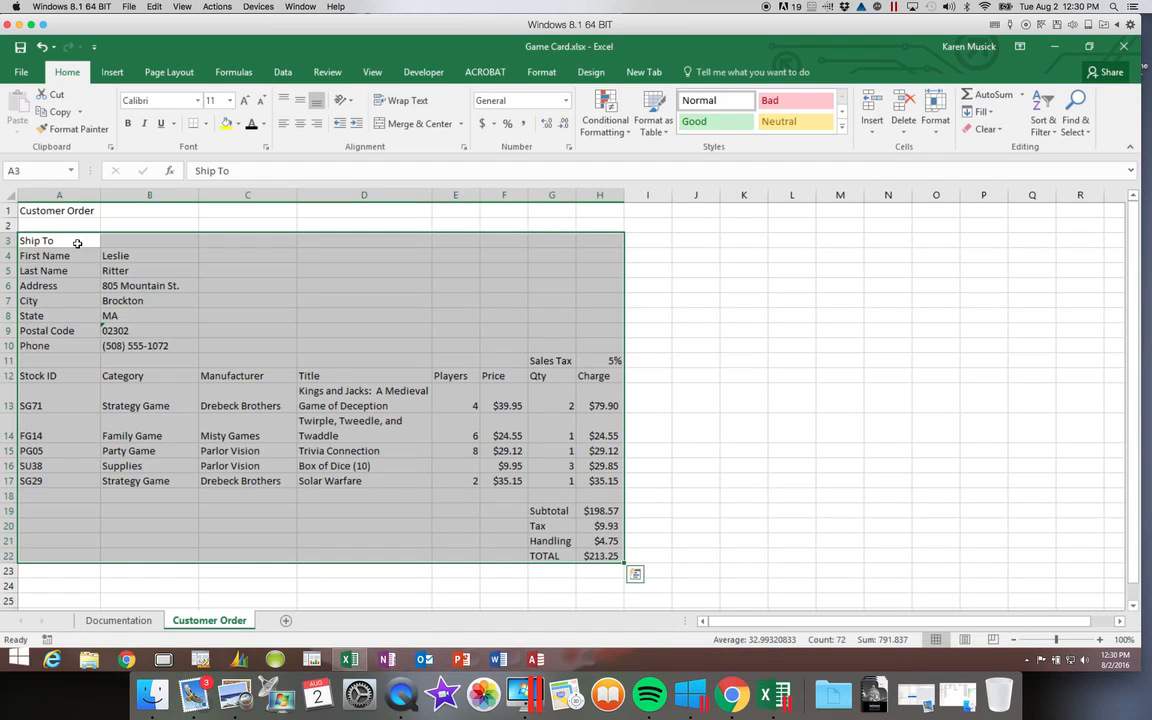
left_click(62, 100)
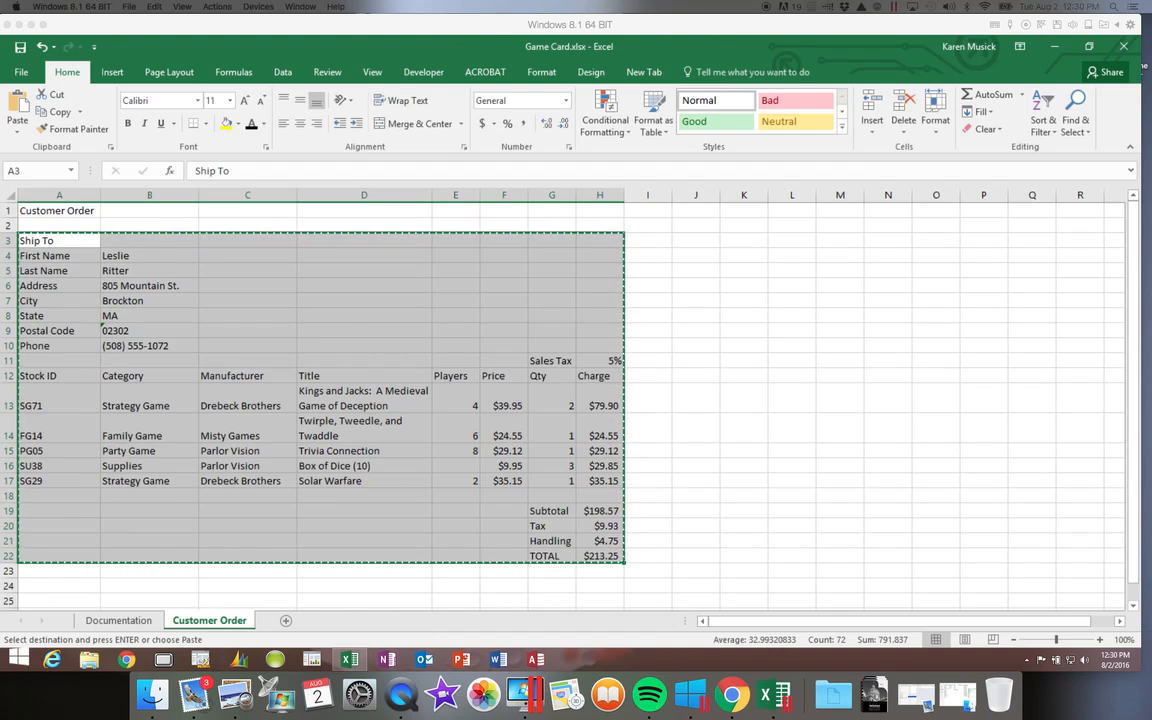
left_click(82, 328)
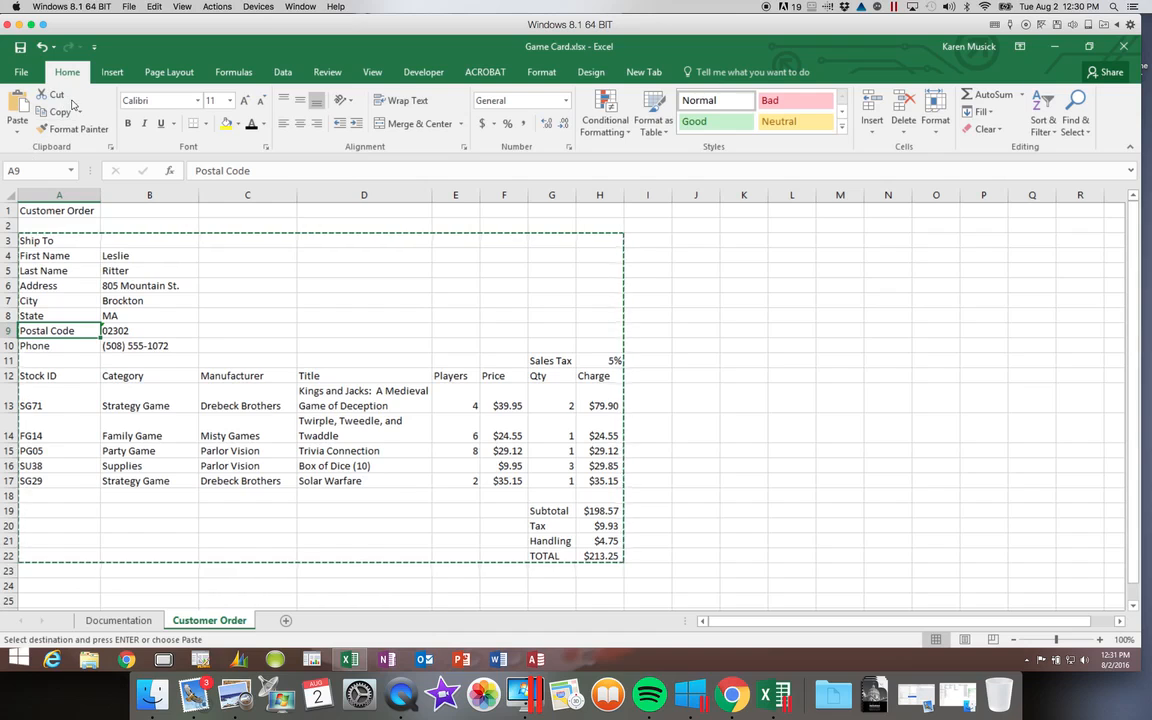
left_click(22, 101)
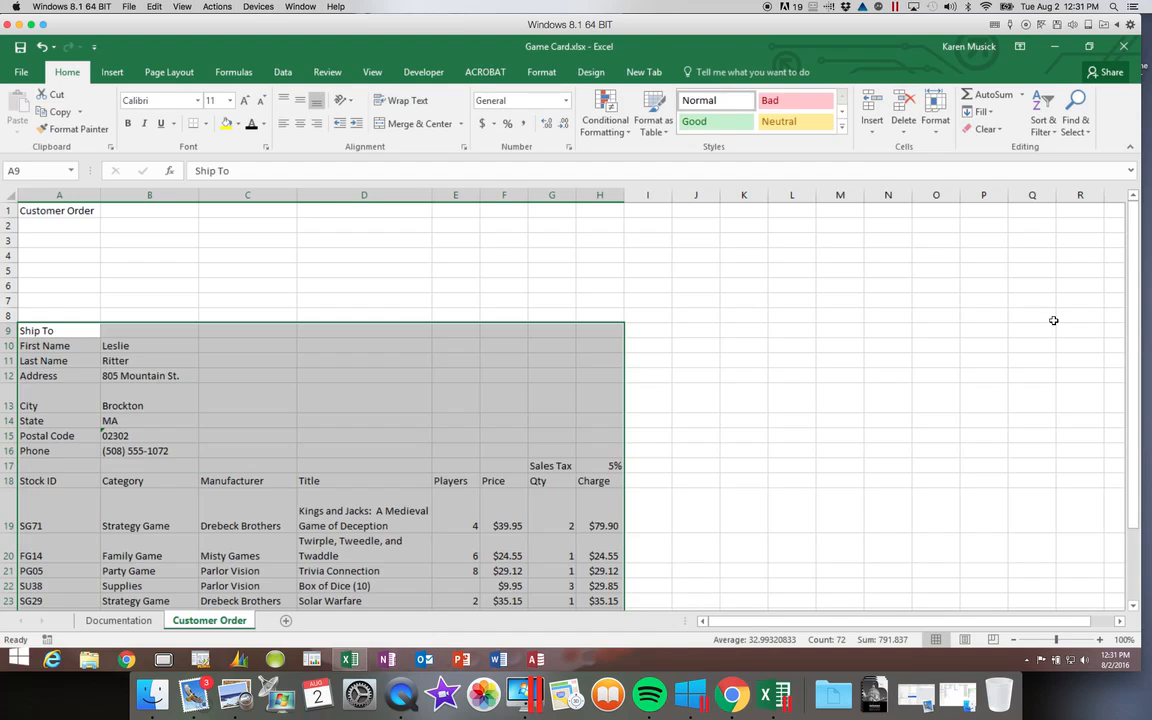
left_click_drag(1130, 410, 1124, 543)
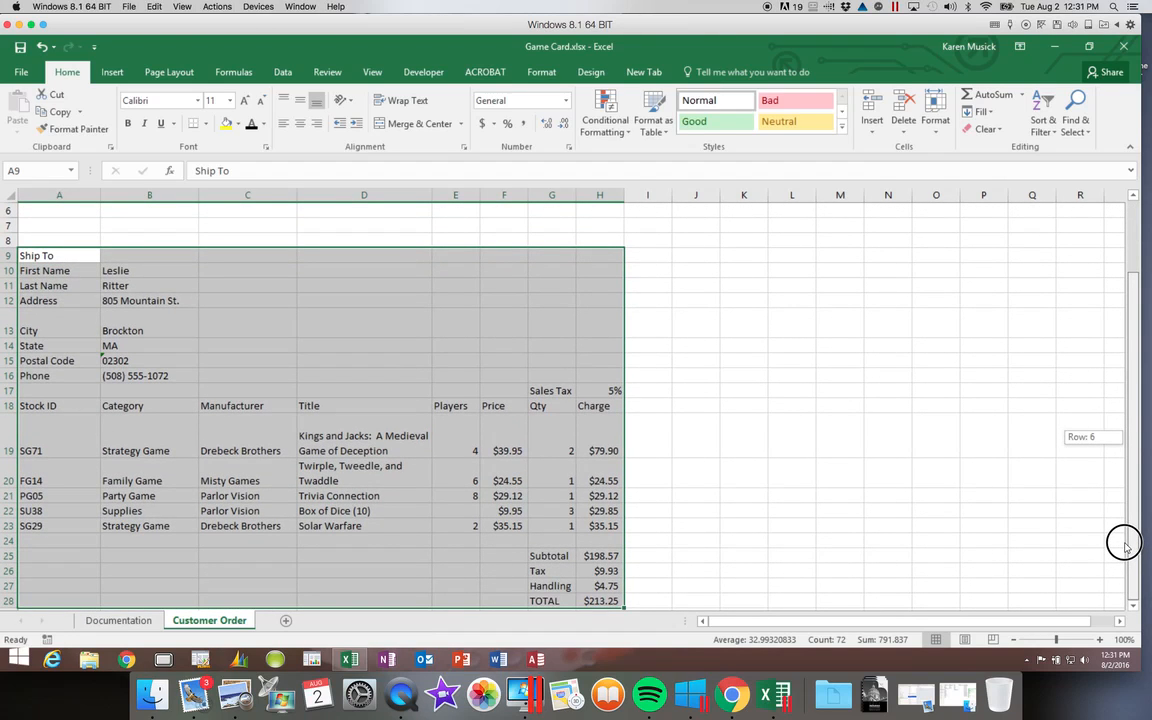
left_click_drag(1124, 543, 1126, 547)
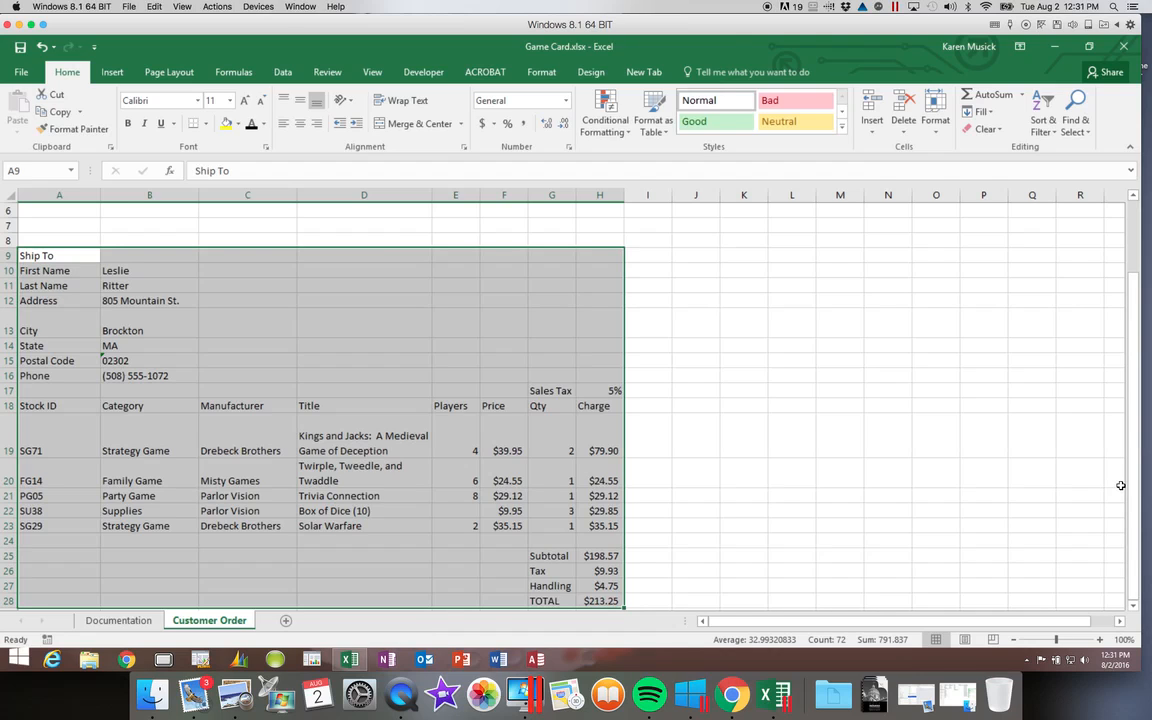
left_click_drag(1127, 452, 1120, 370)
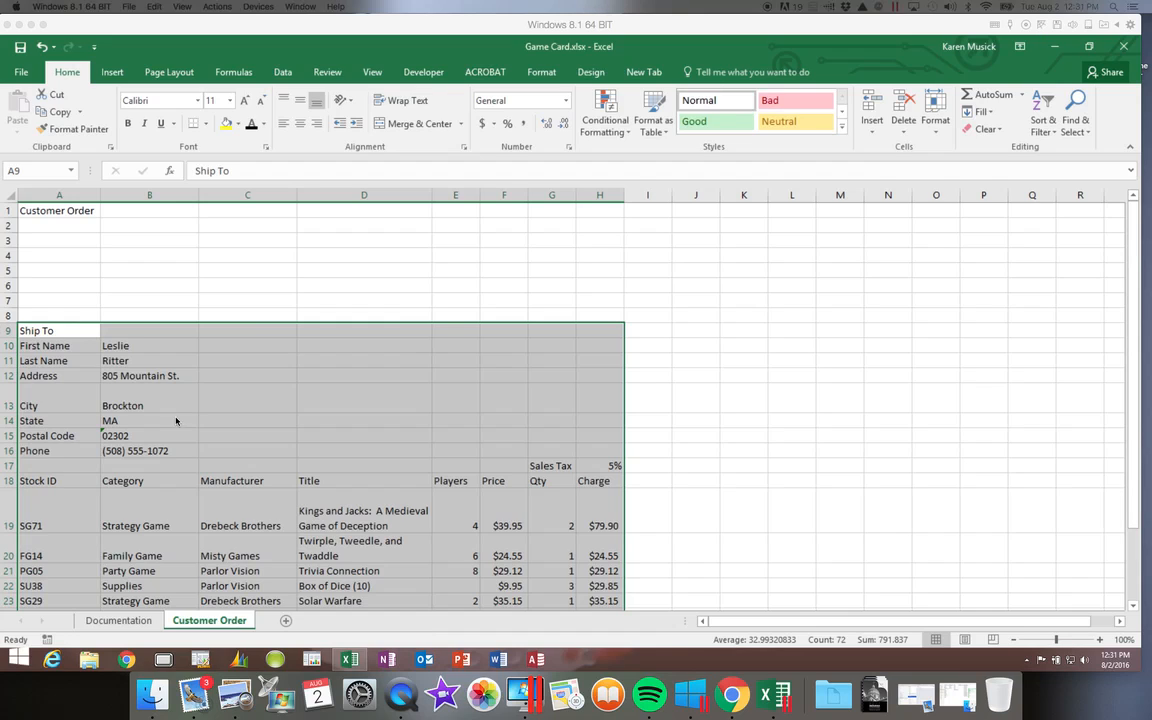
Step: Enter the label Order ID in A3, leaving A2 blank below the Customer Order title
left_click(60, 223)
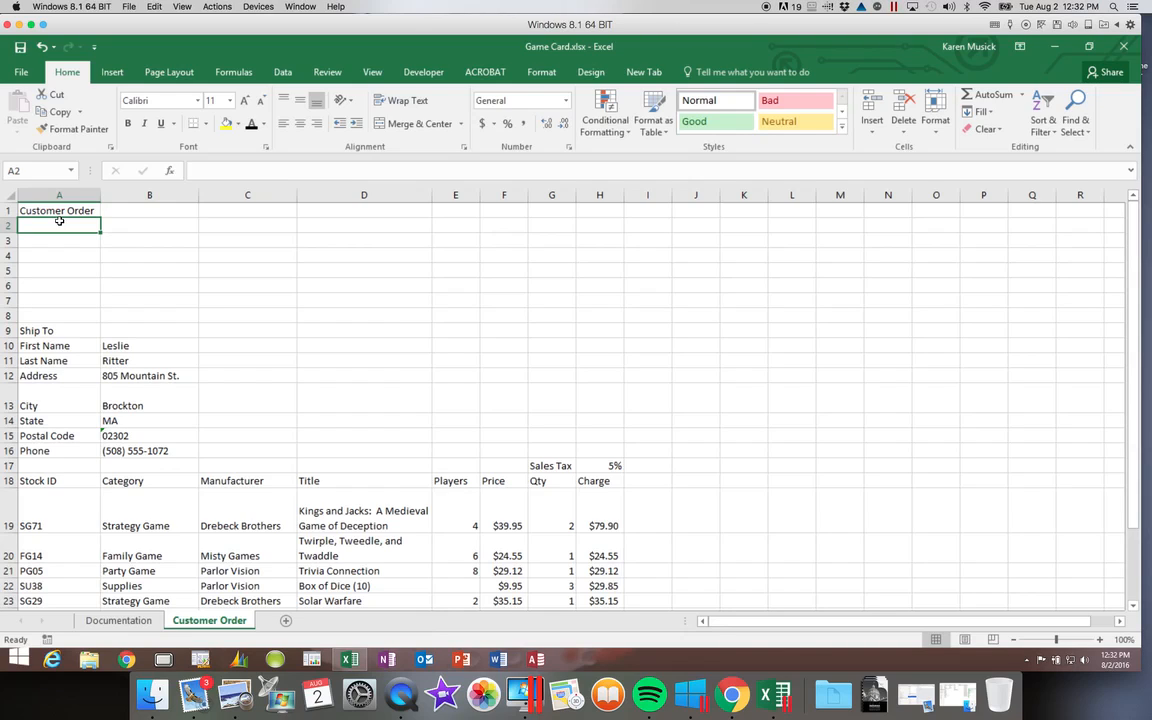
type("O")
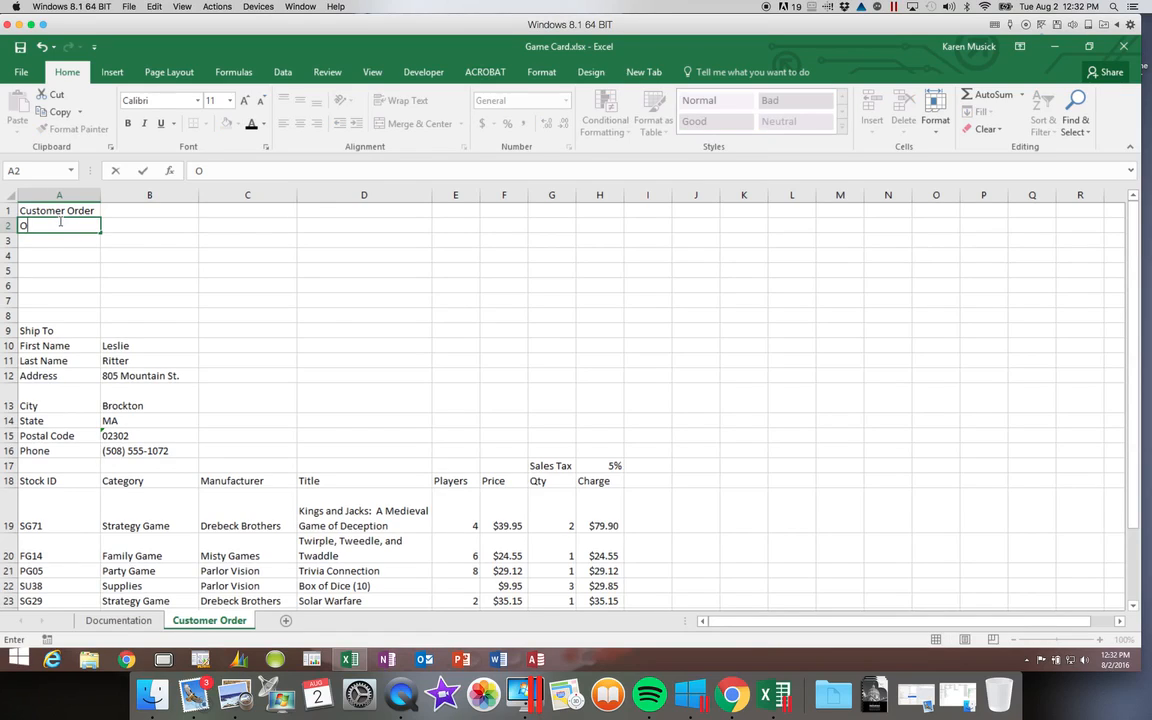
key("BackSpace")
key("Return")
type("Order ID")
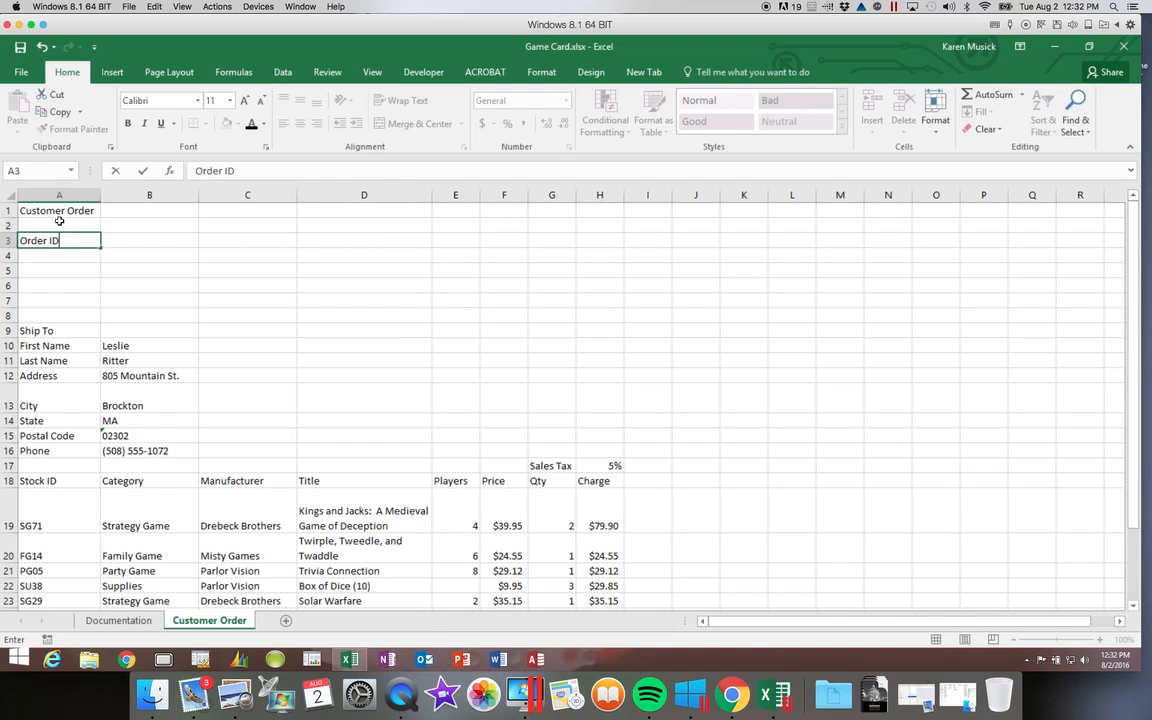
key("Return")
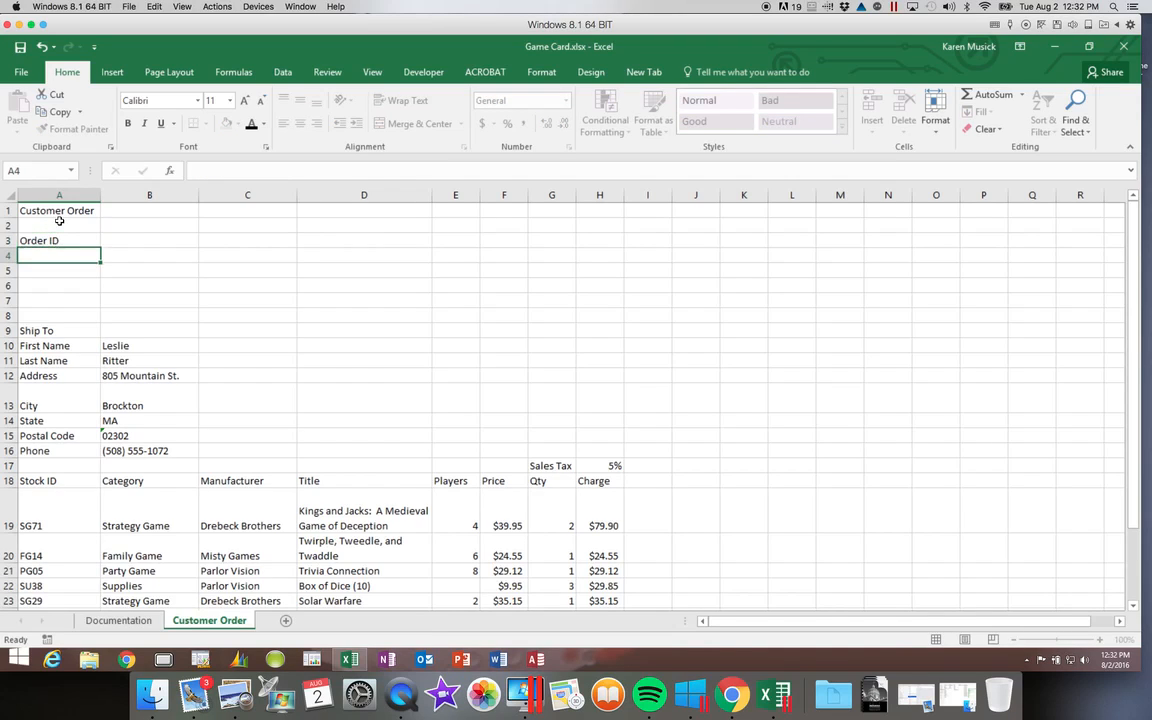
Step: Enter the label Shipping Date in A4, directly below Order ID, correcting the misspelled first entry
type("Shipping gDate")
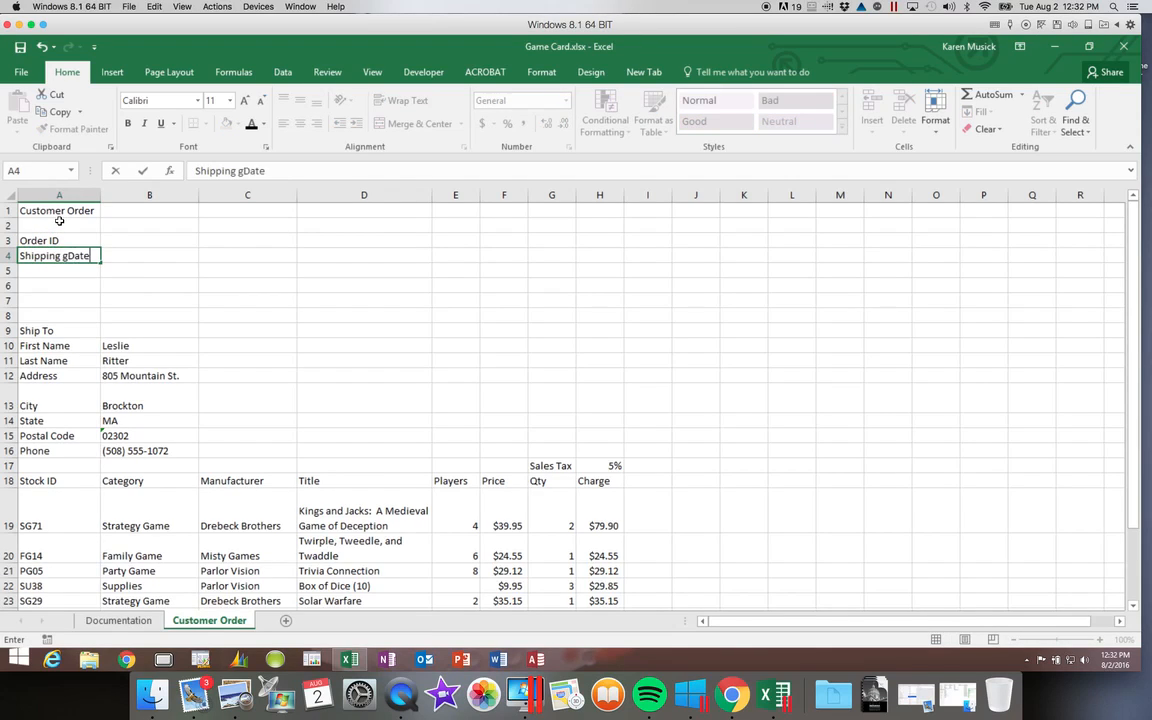
key("Return")
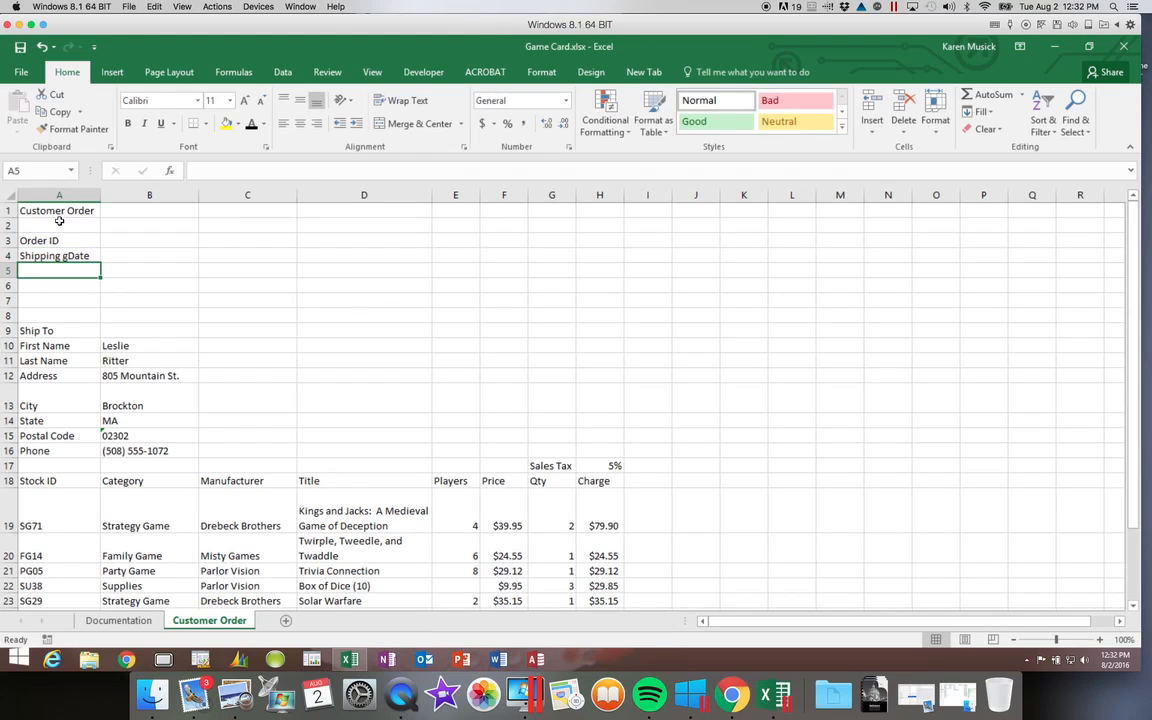
key("Up")
type("Shipping Date")
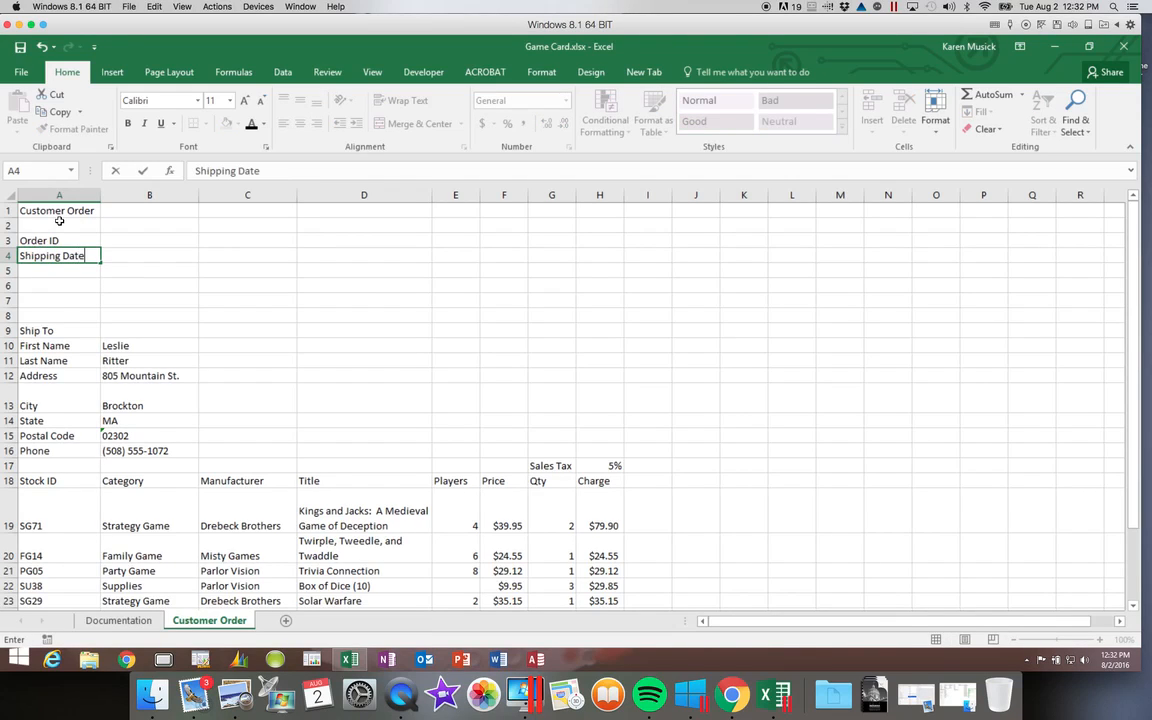
key("Return")
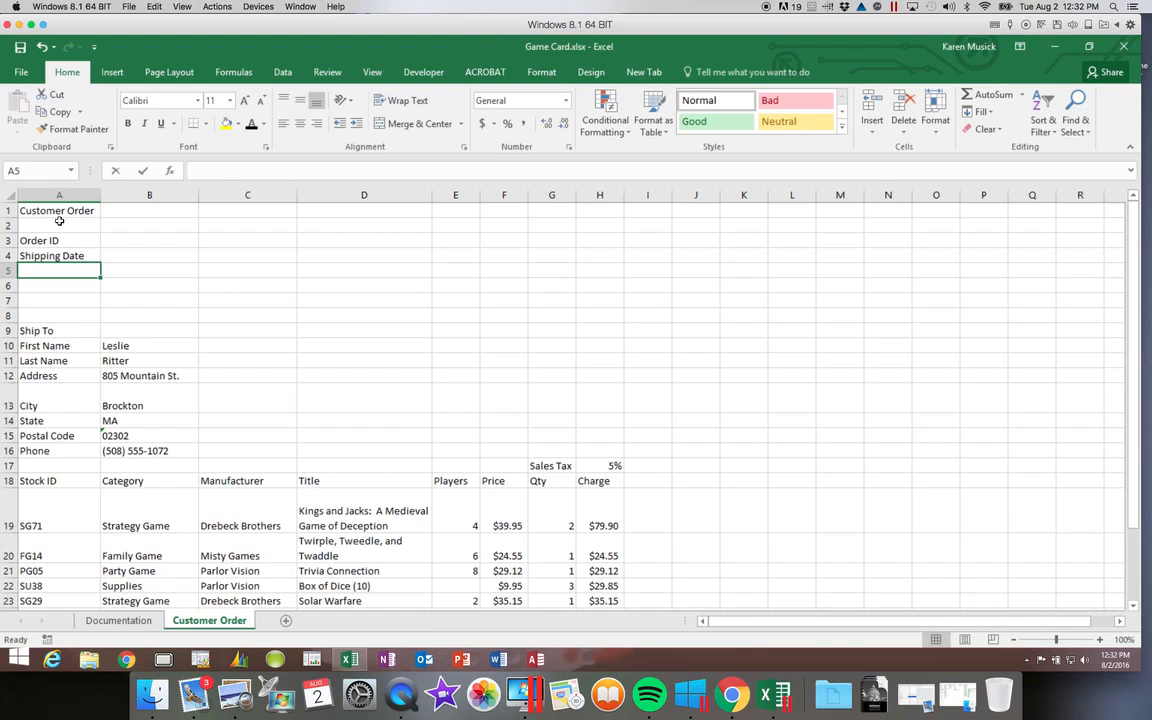
Step: Enter the label Delivery in A5 and the label Items Ordered in A6, below Shipping Date
type("Delivery")
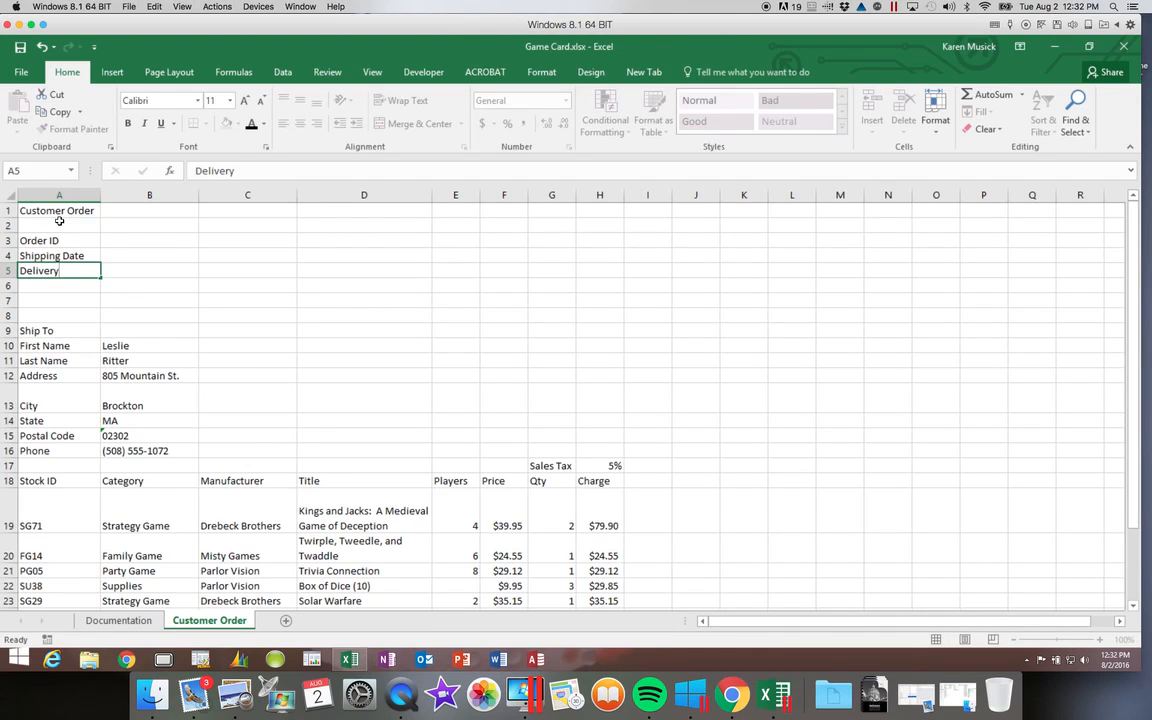
key("Return")
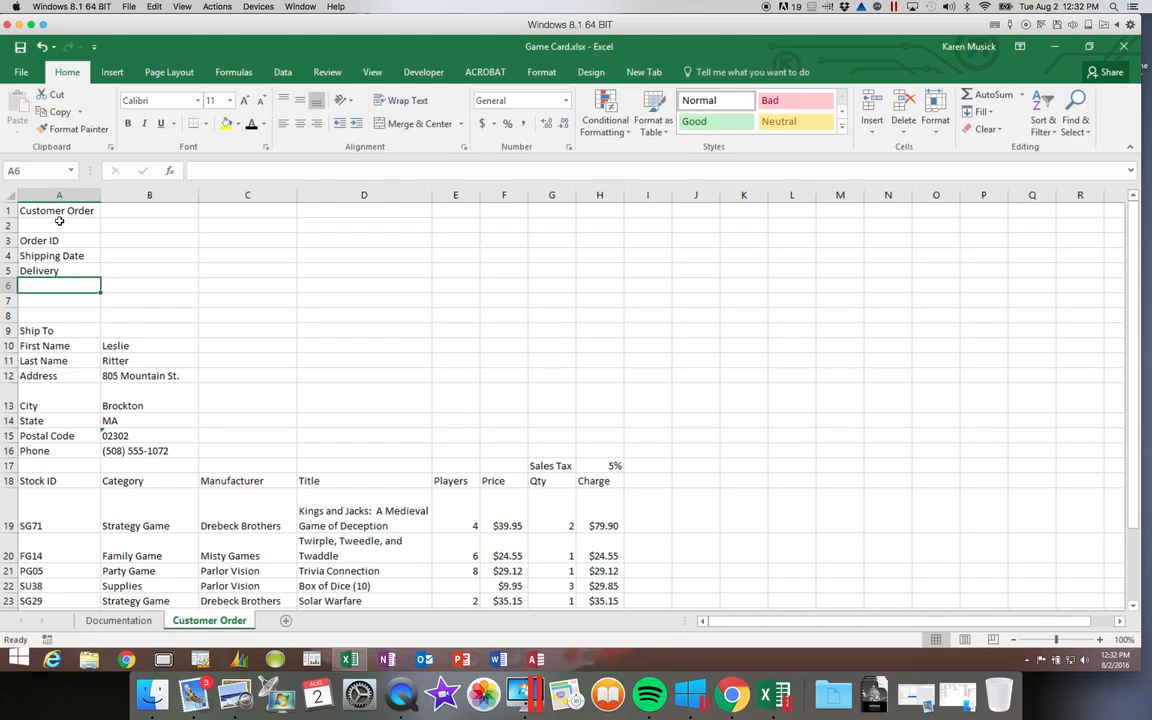
type("Item")
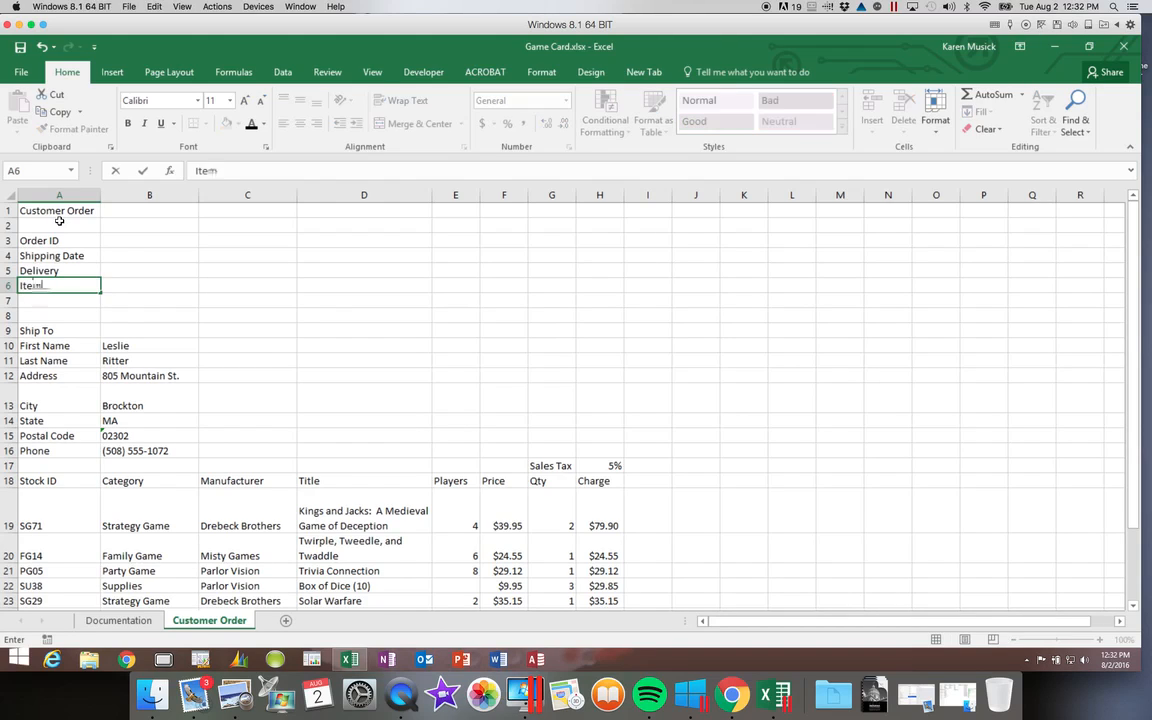
type("s Ordered")
key("Return")
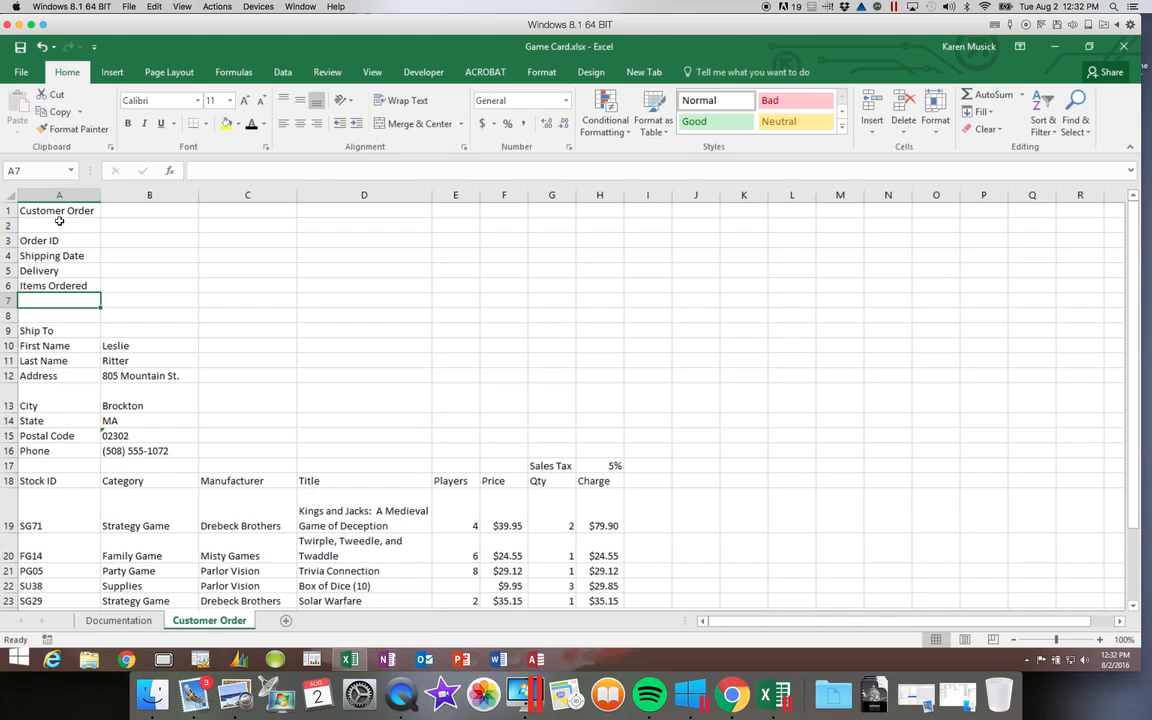
Step: Enter the label Total Qty Ordered in A7, replacing the wording first started there
type("Qty Or")
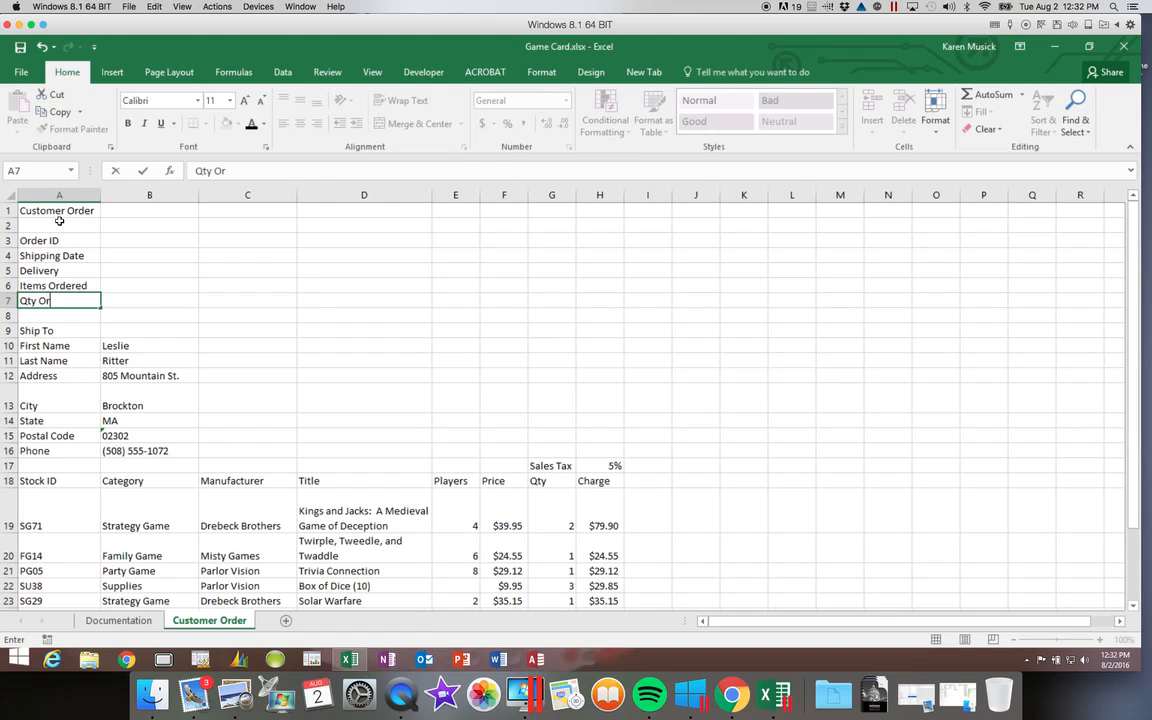
key("BackSpace")
key("BackSpace")
key("BackSpace")
key("BackSpace")
key("BackSpace")
key("BackSpace")
type("Total QTY")
key("BackSpace")
key("BackSpace")
type("tuy")
key("BackSpace")
key("BackSpace")
type("y Ordered")
key("Return")
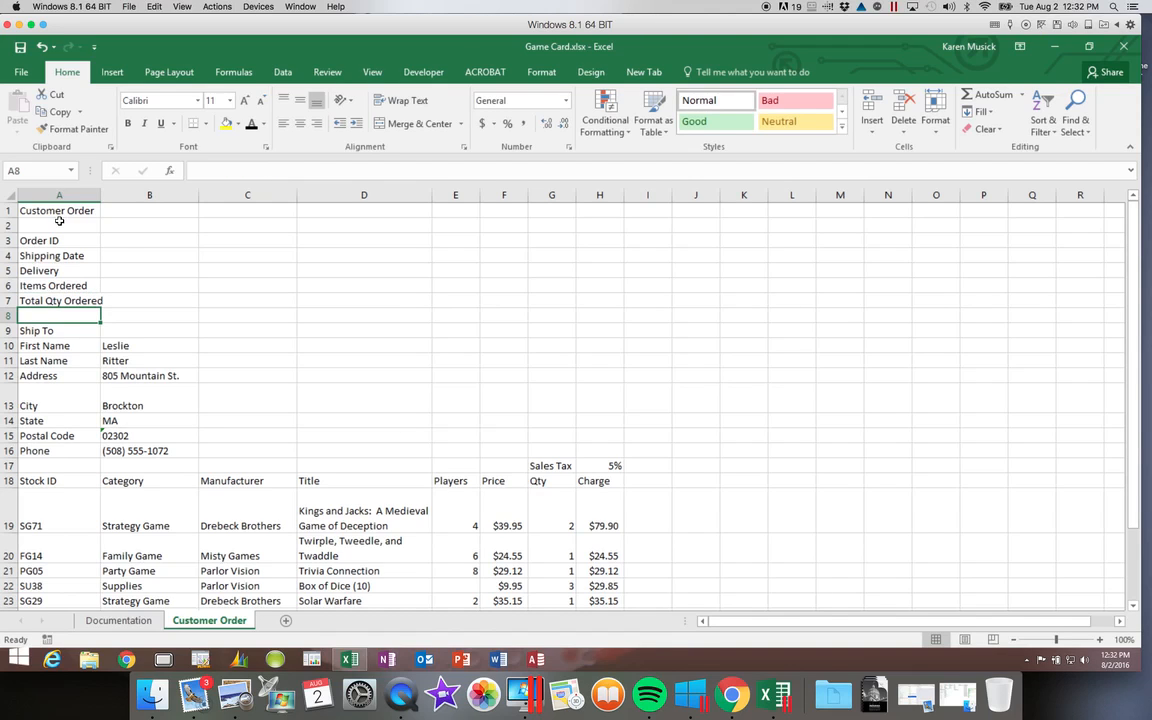
Step: Fill in the order details beside their labels: the order ID in B3, shipping date 4/3/2017 in B4 and delivery standard in B5
left_click(126, 239)
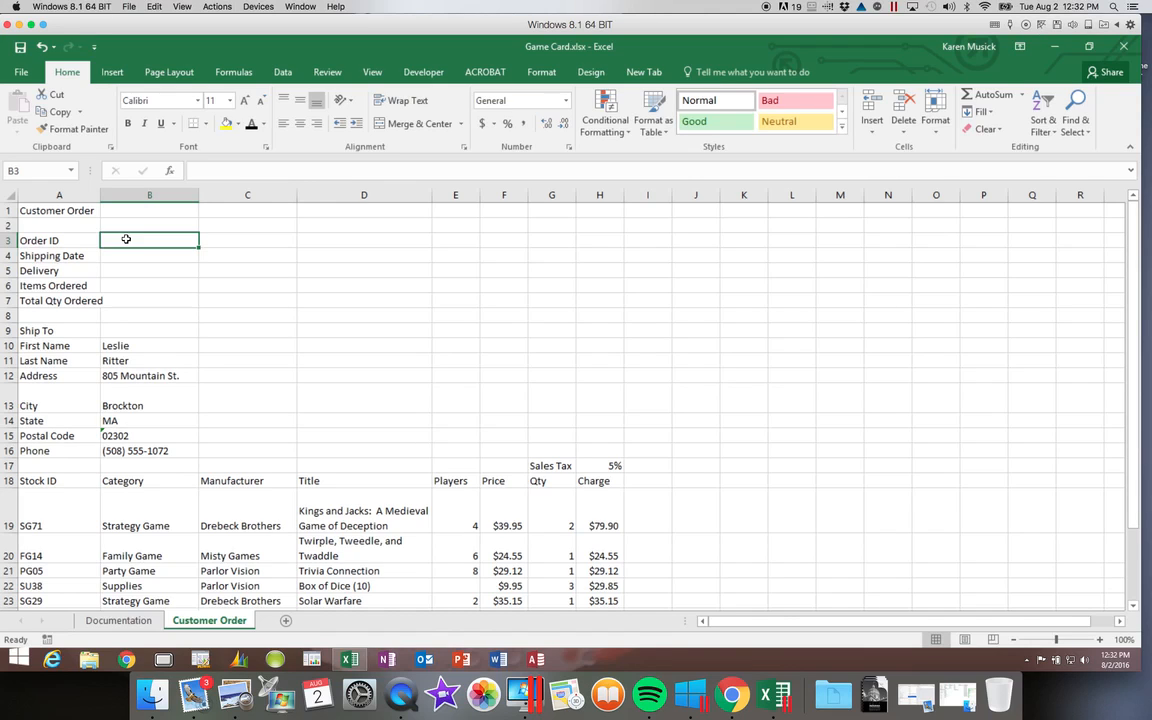
type("C10489")
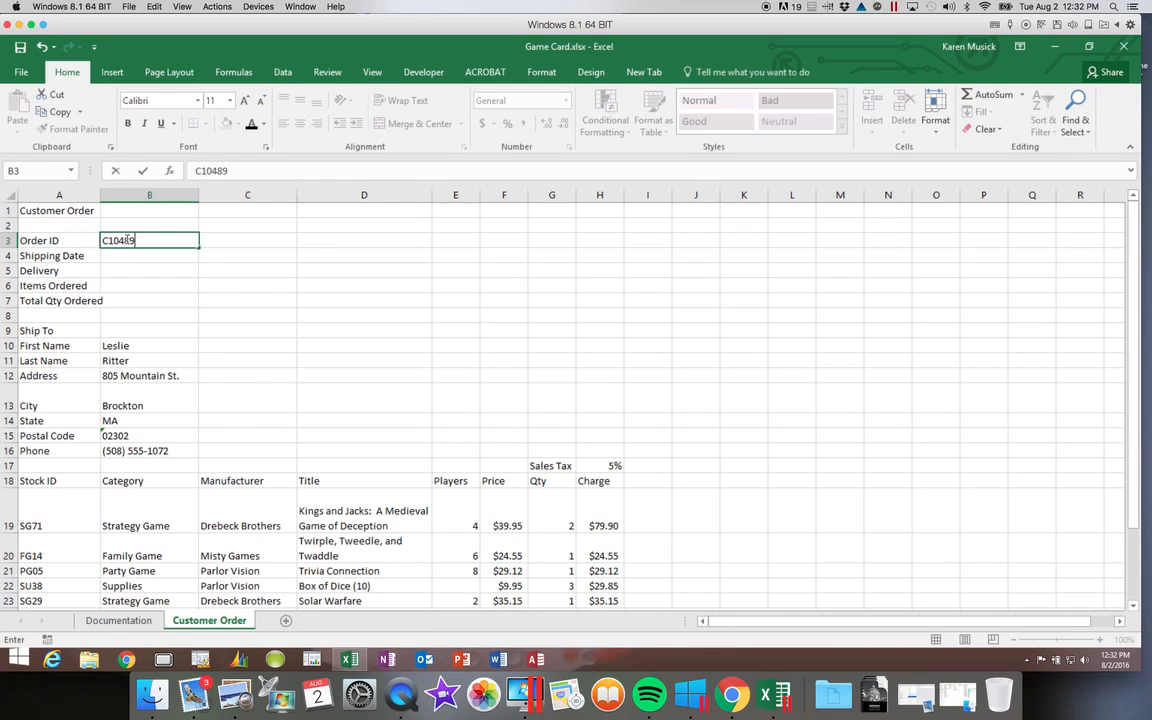
key("Return")
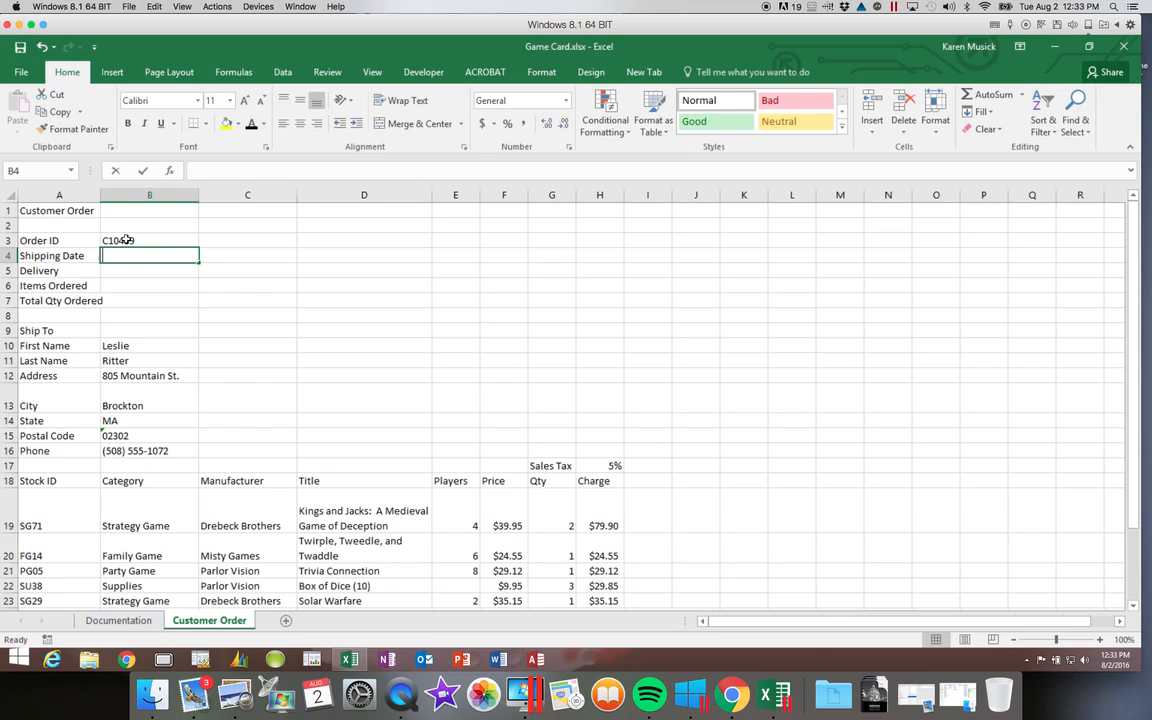
type("4/3/2017")
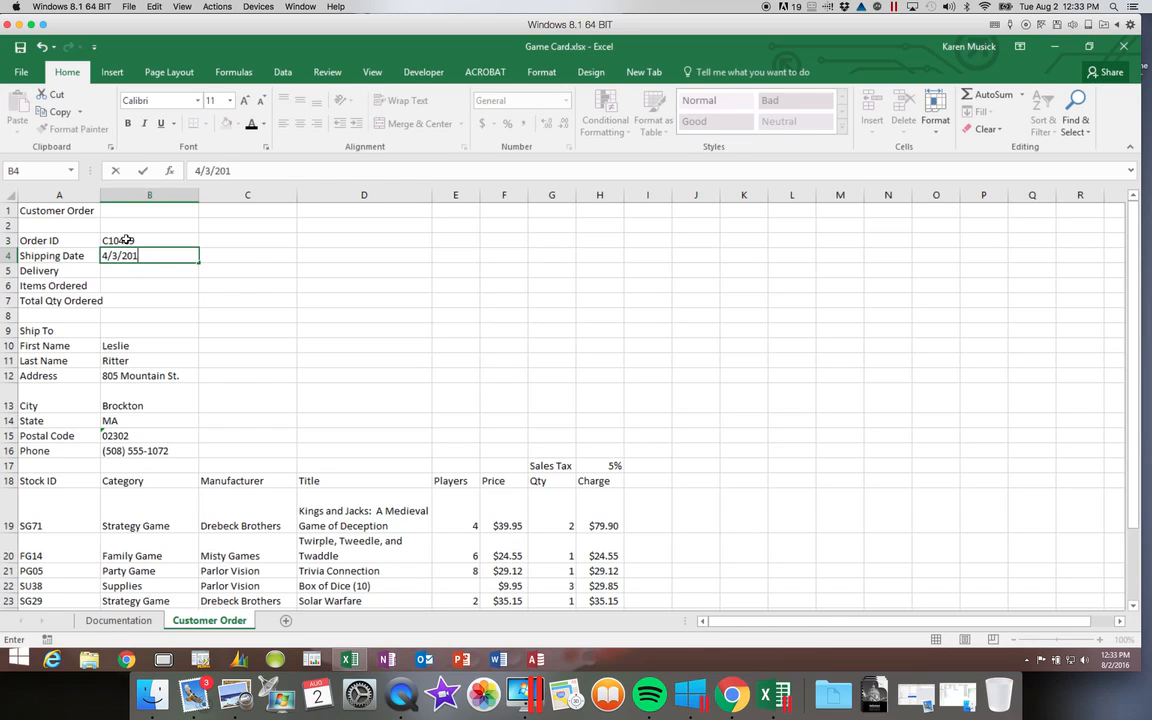
key("Return")
type("standard")
key("Return")
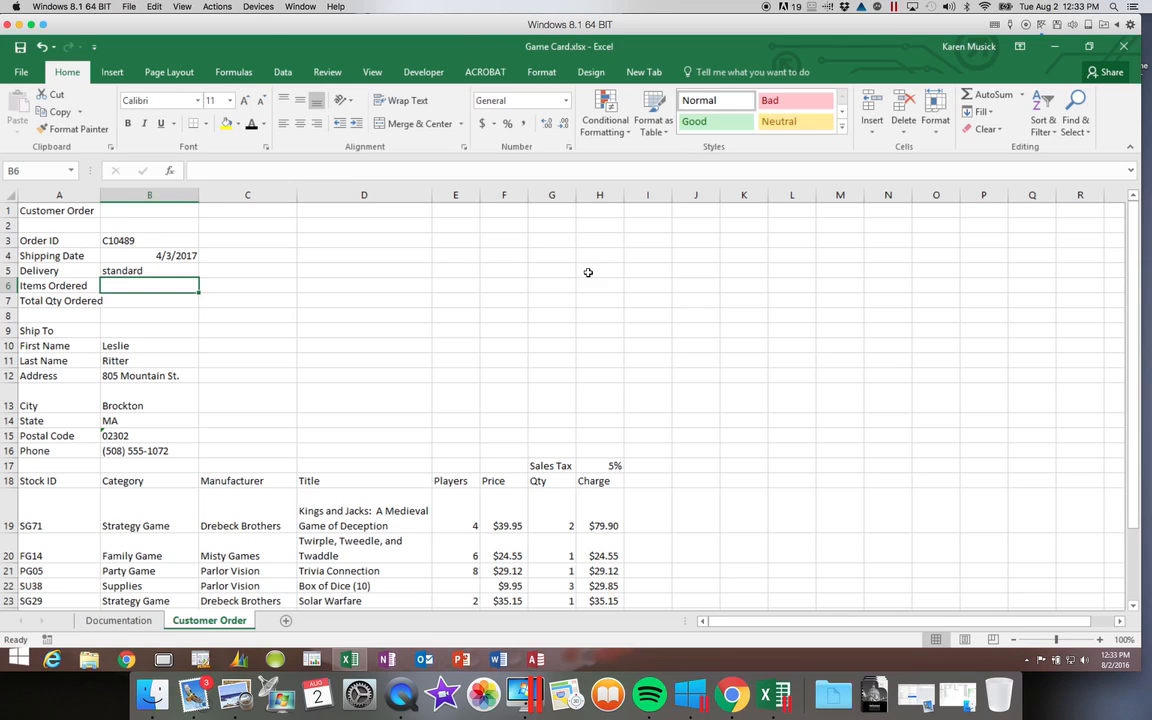
Step: Count the ordered items in B6 with a COUNT formula over the Qty values G19:G23
double_click(1134, 607)
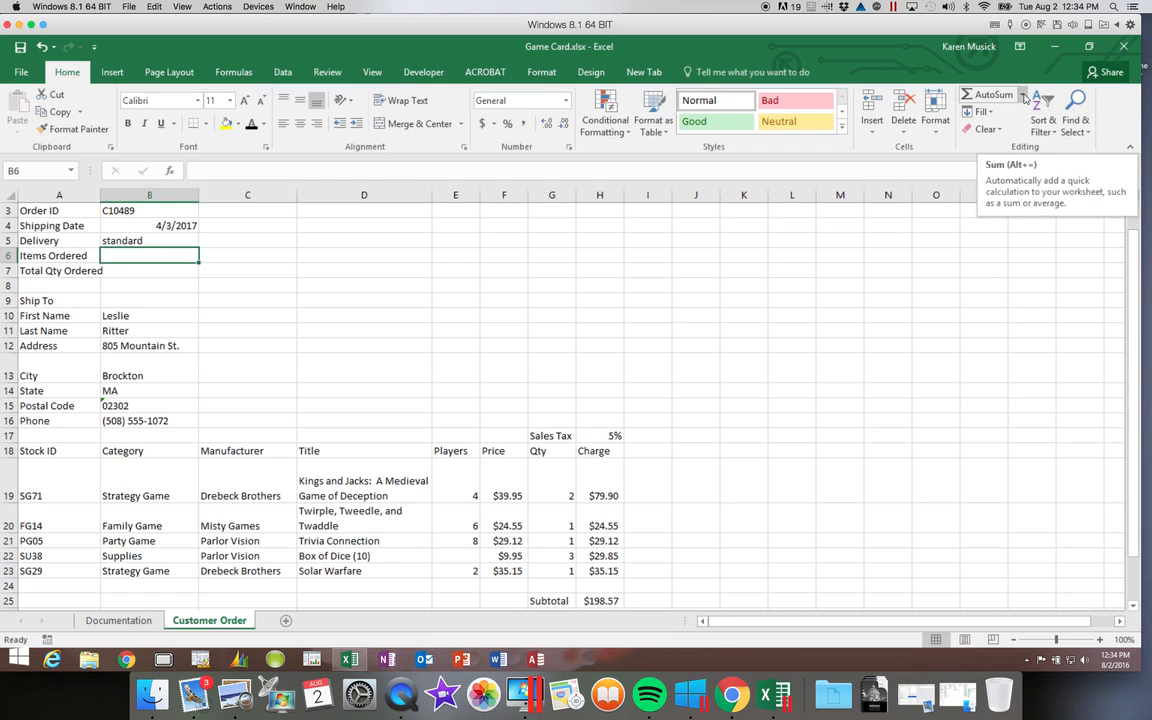
left_click(1023, 95)
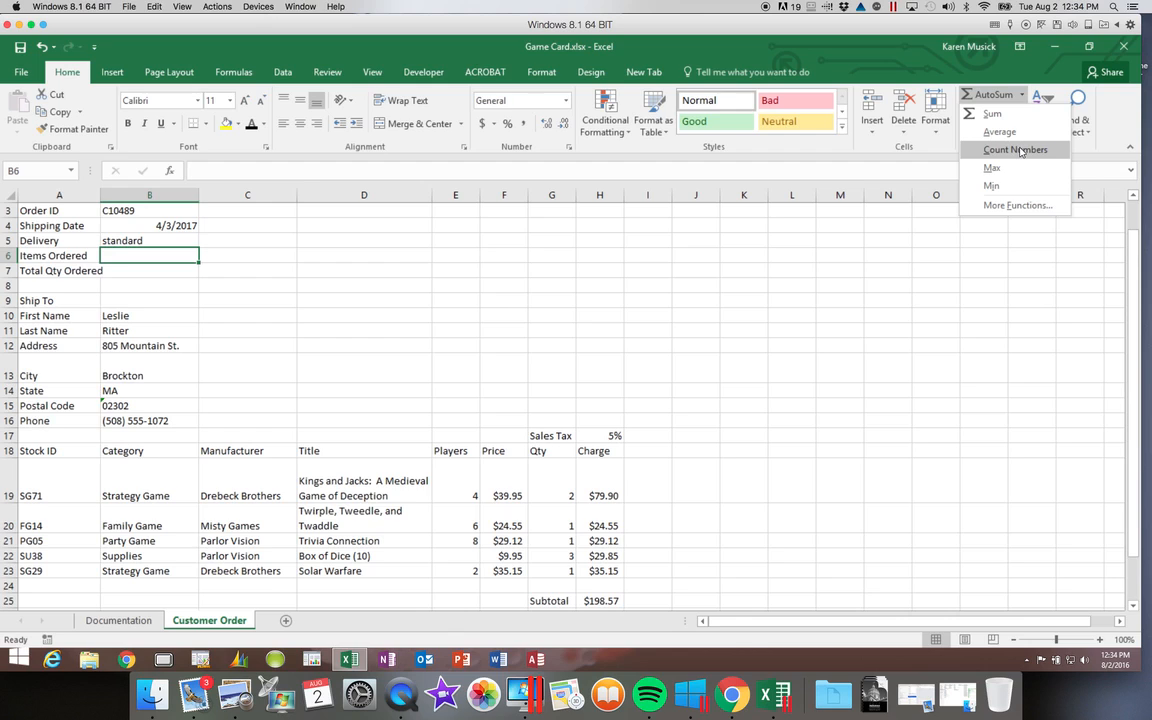
left_click(1020, 151)
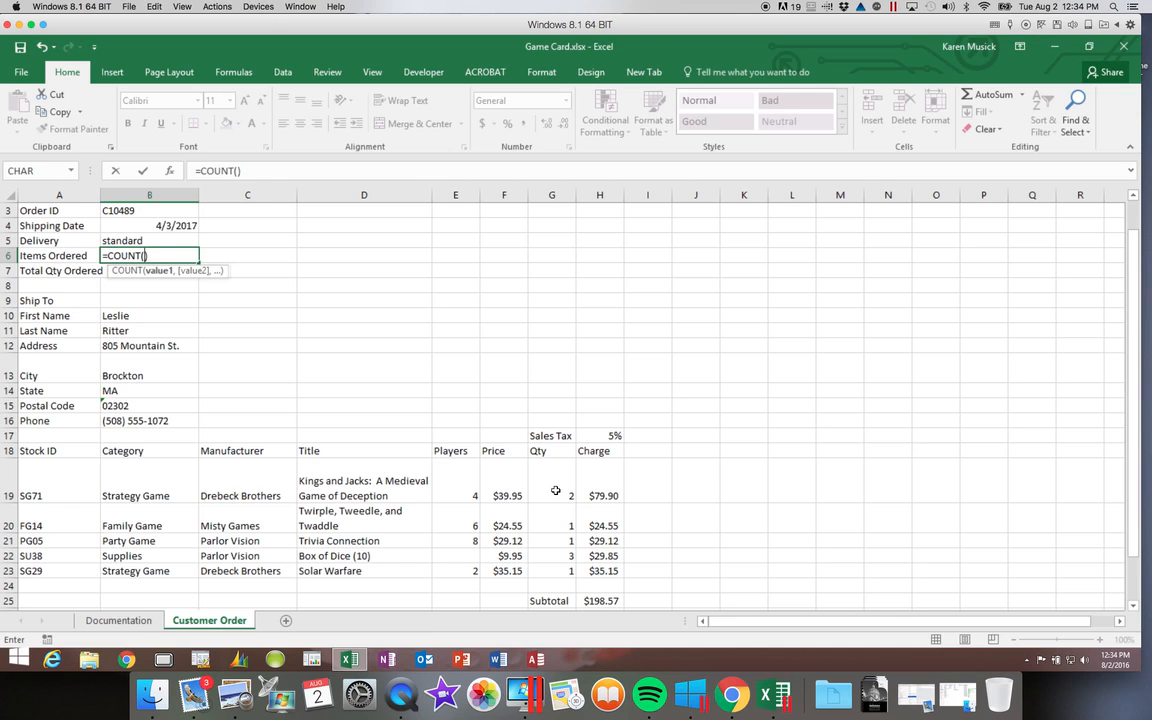
left_click_drag(555, 490, 561, 571)
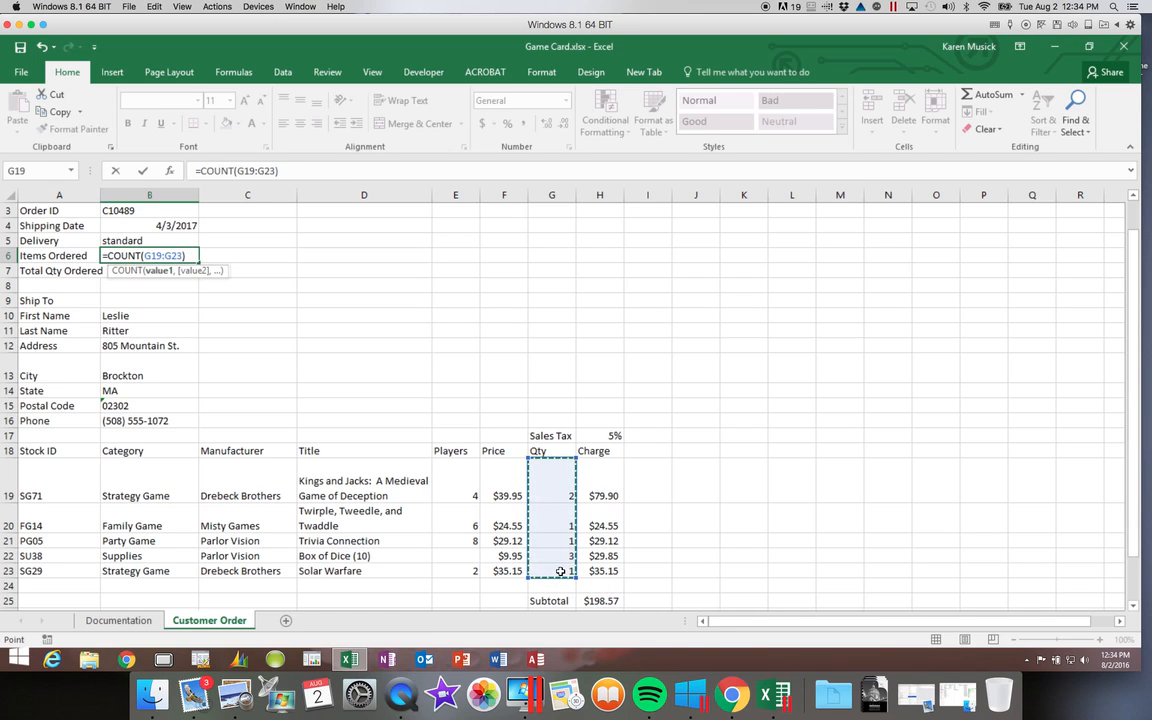
key("Return")
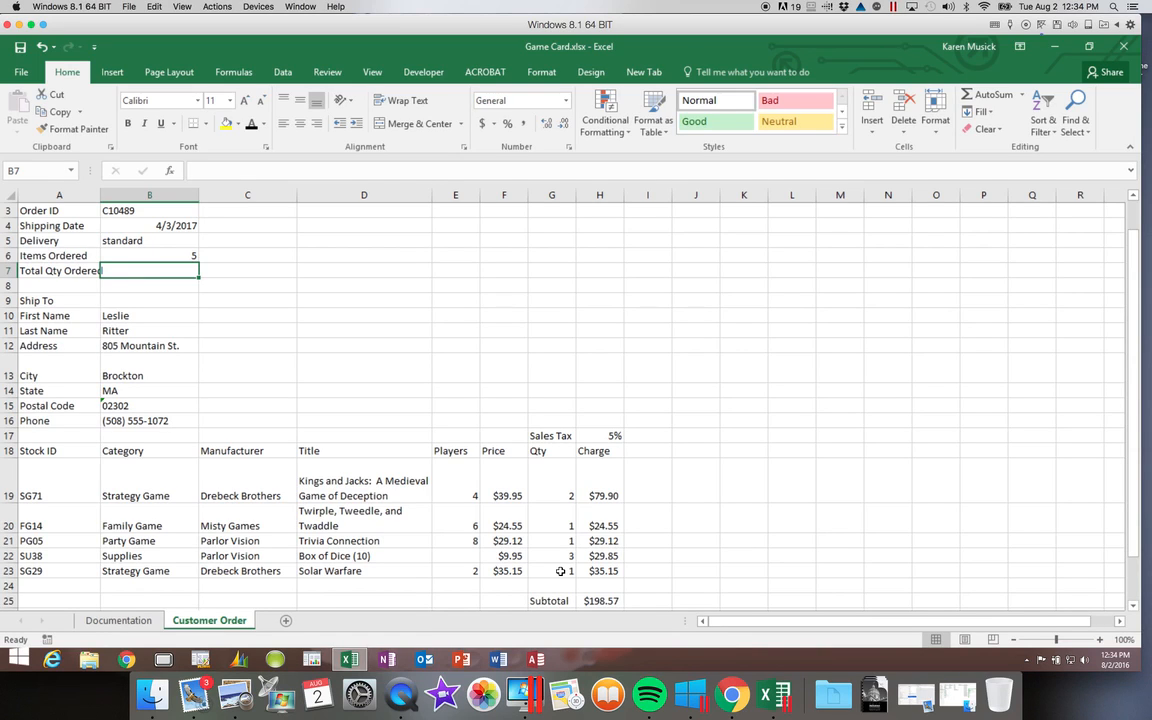
Step: Enter a COUNT formula in C6 over the game titles in D19:D23
left_click(274, 259)
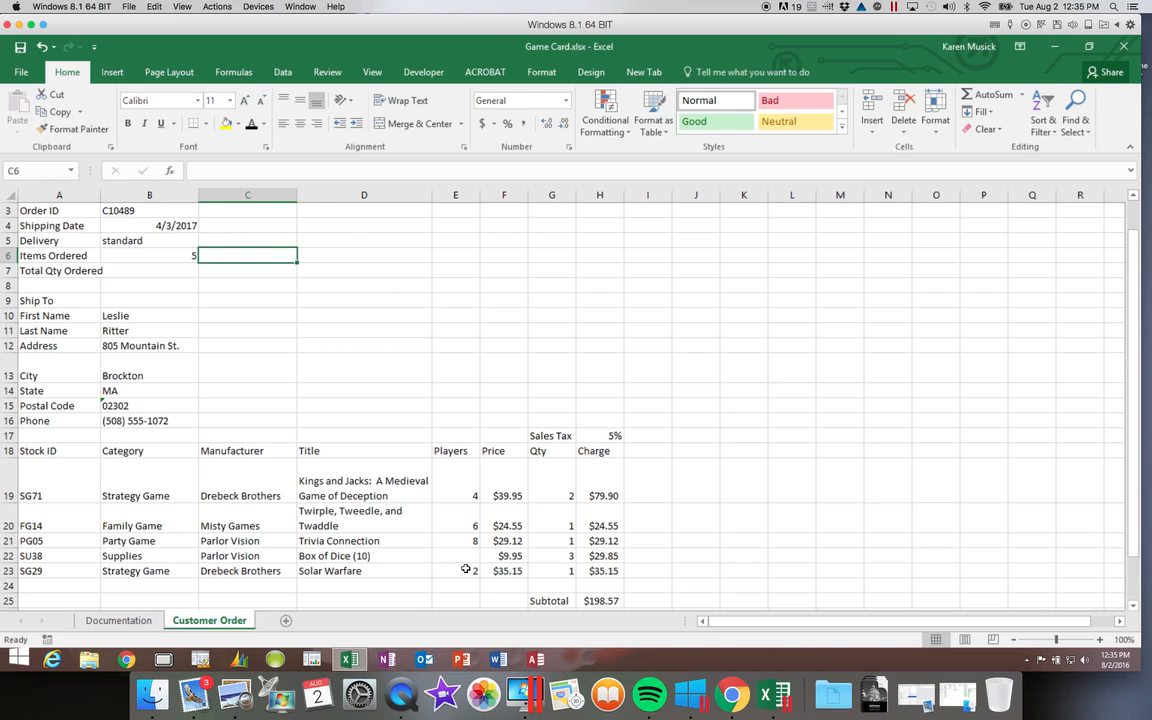
type("=")
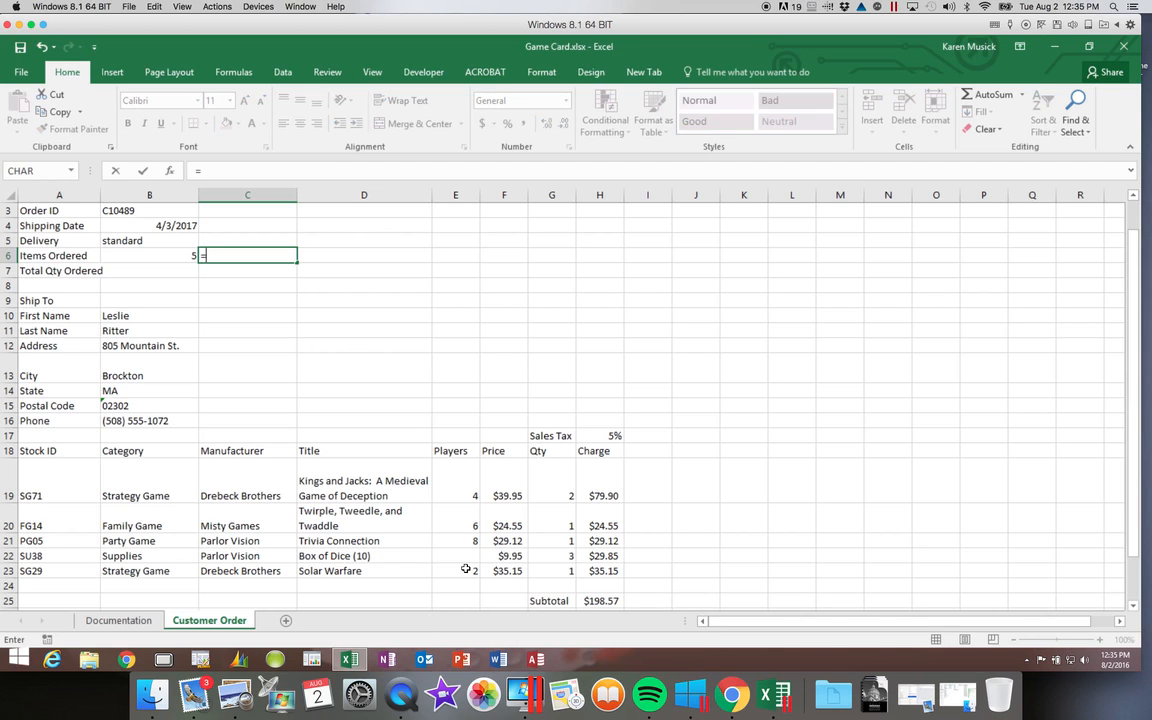
type("count(")
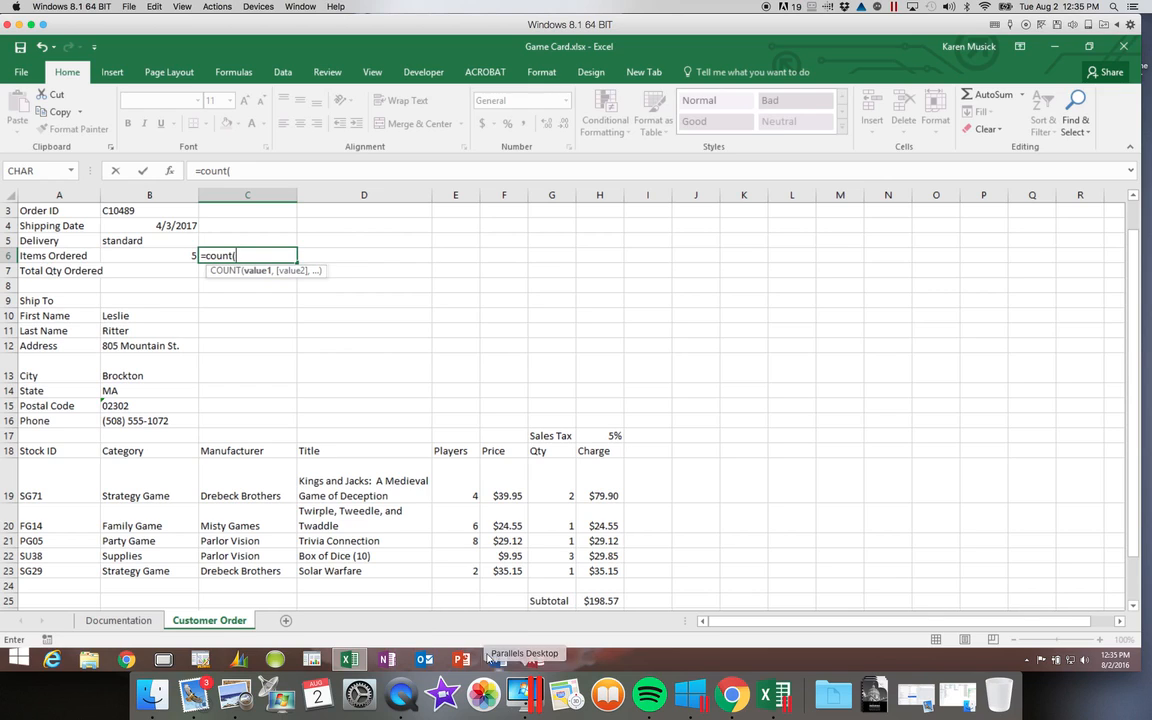
left_click_drag(388, 488, 390, 567)
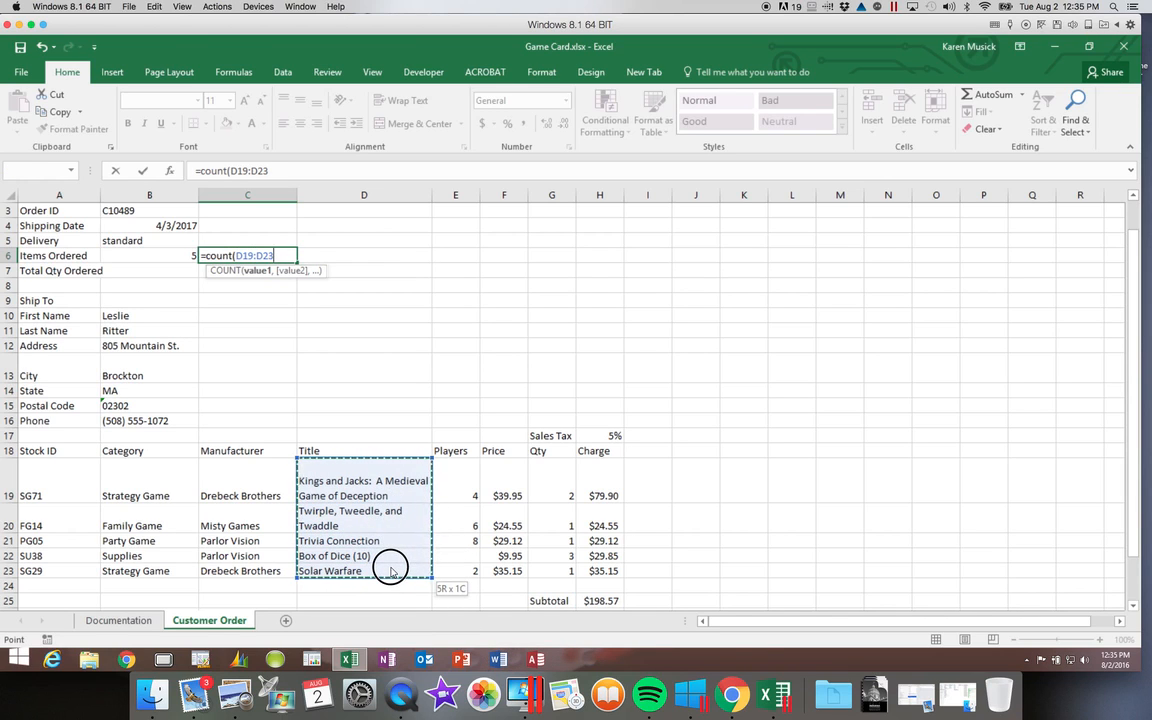
left_click_drag(391, 570, 390, 568)
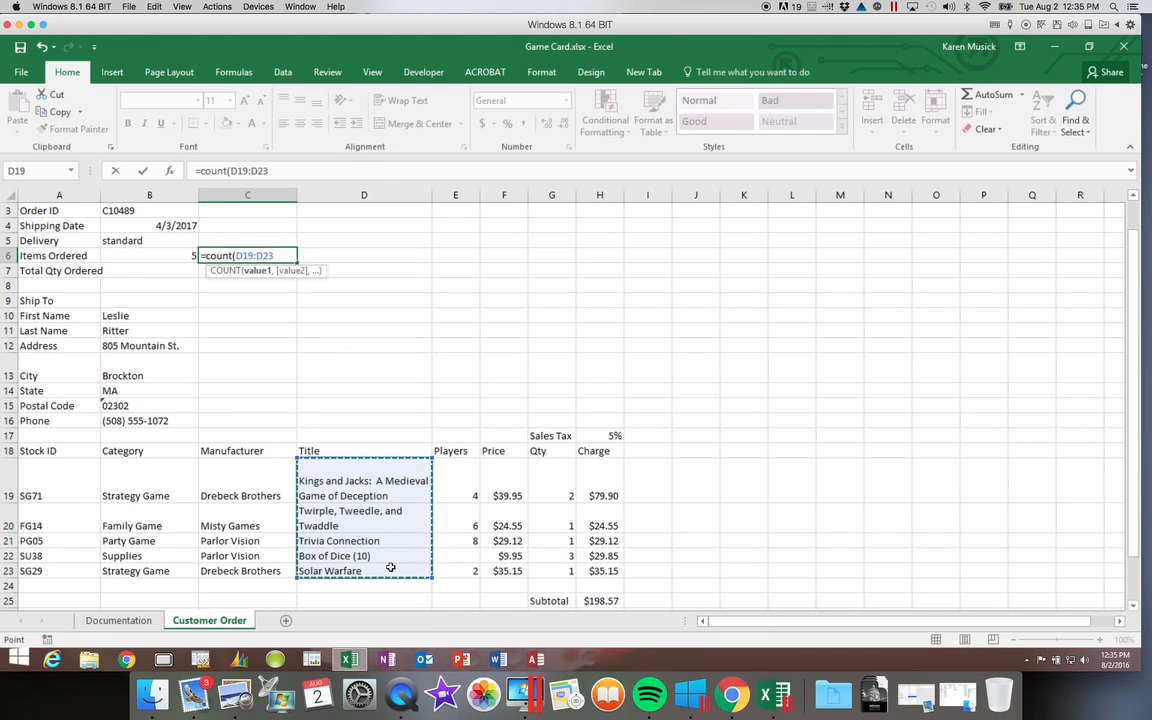
type(")")
key("Return")
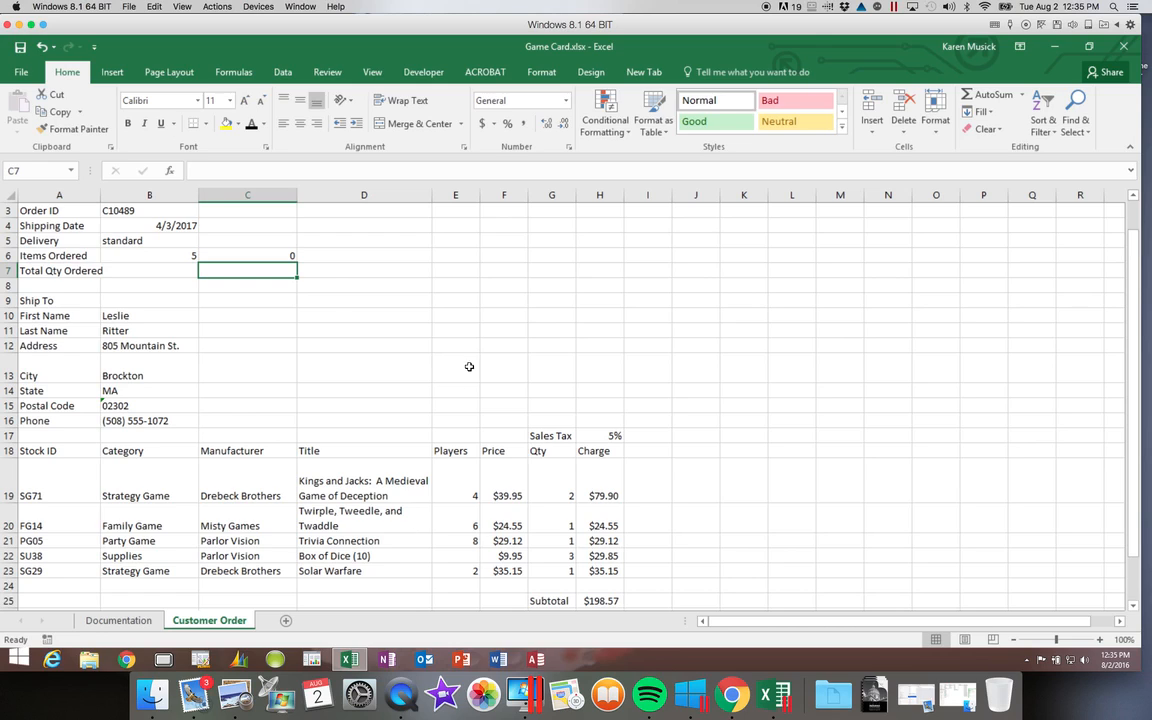
Step: Change the function in C6 from COUNT to COUNTA, keeping the title range D19:D23
left_click(268, 258)
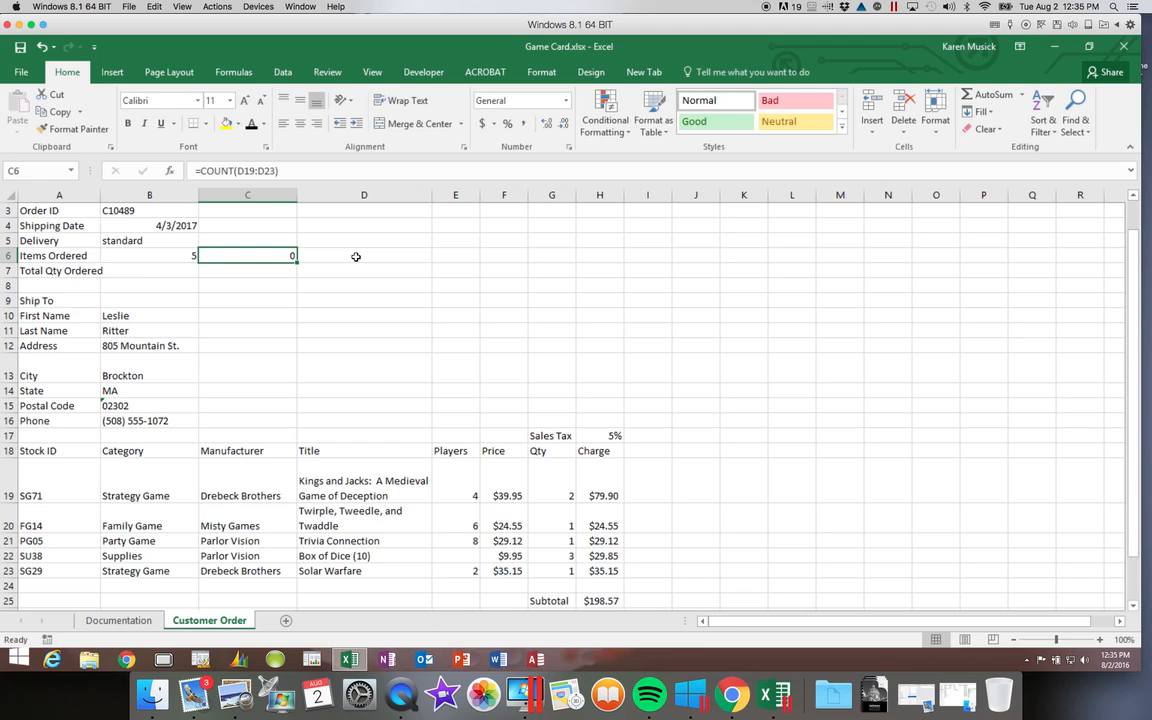
left_click(233, 171)
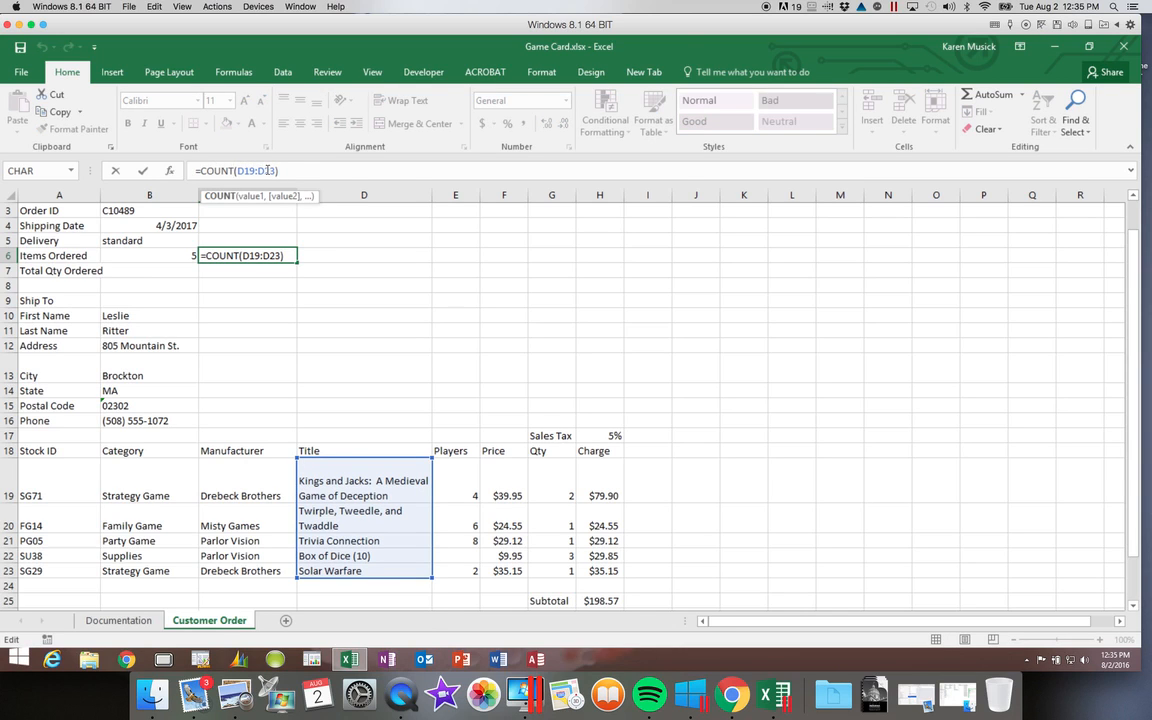
type("A")
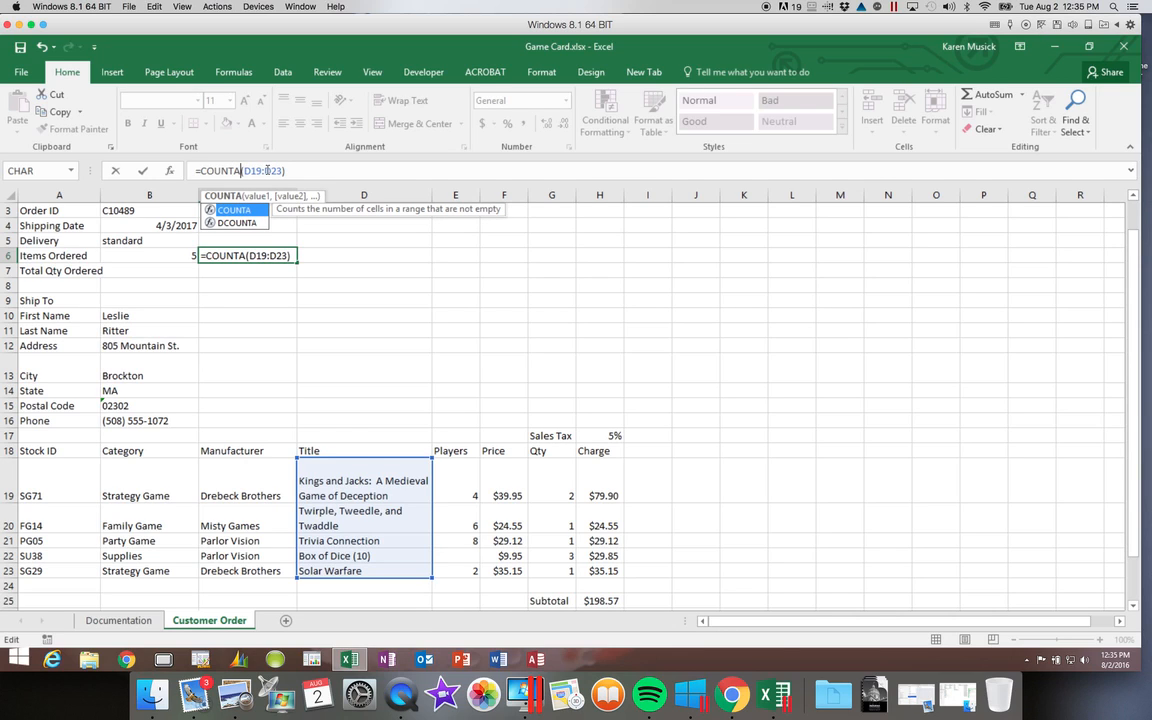
key("Return")
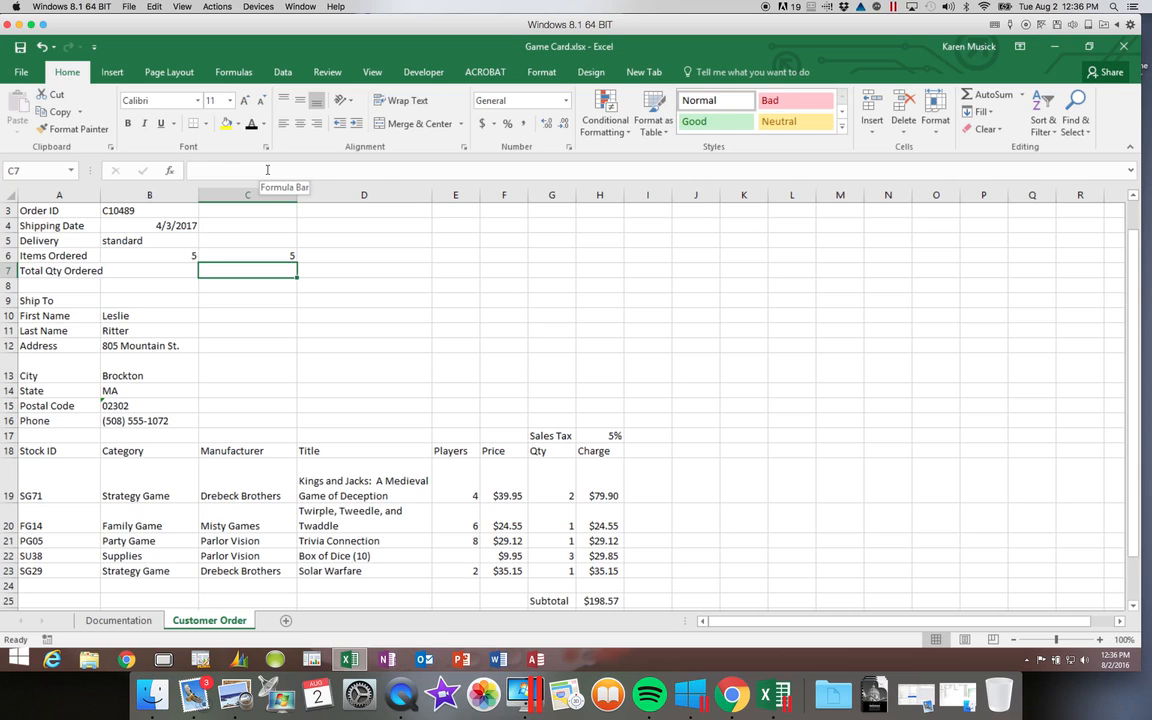
Step: Widen column A to fit the Total Qty Ordered label and sum the Qty values G19:G23 in B7
left_click(165, 269)
left_click_drag(101, 196, 105, 196)
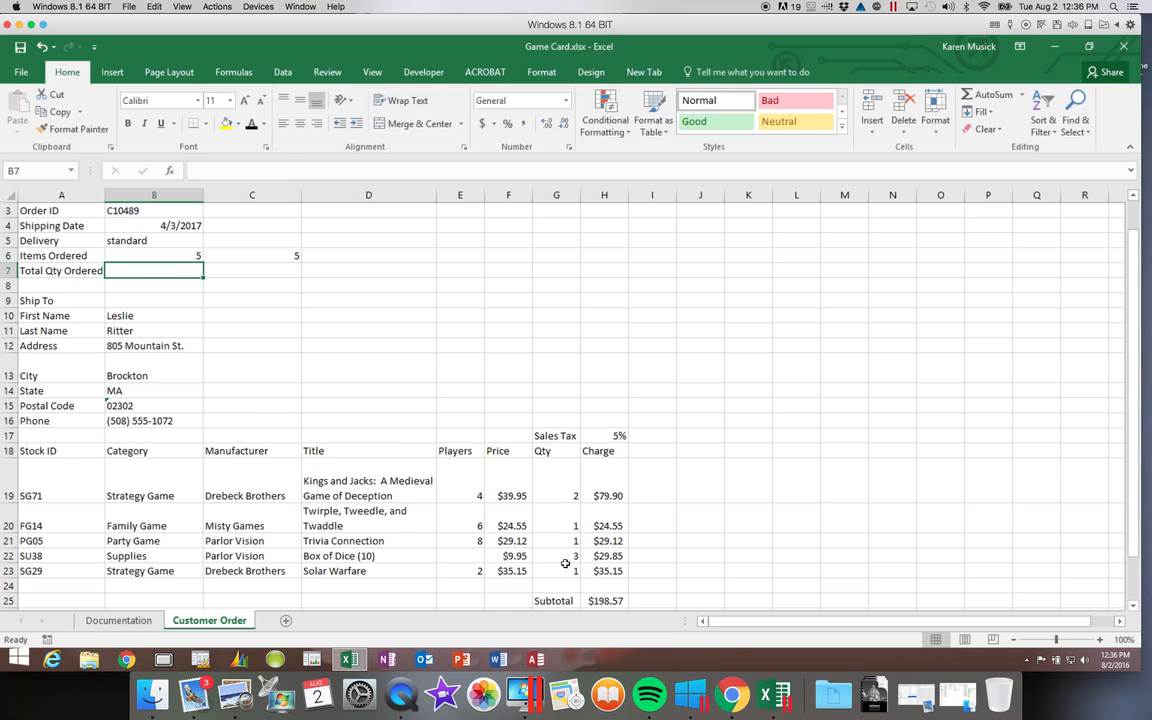
left_click(980, 95)
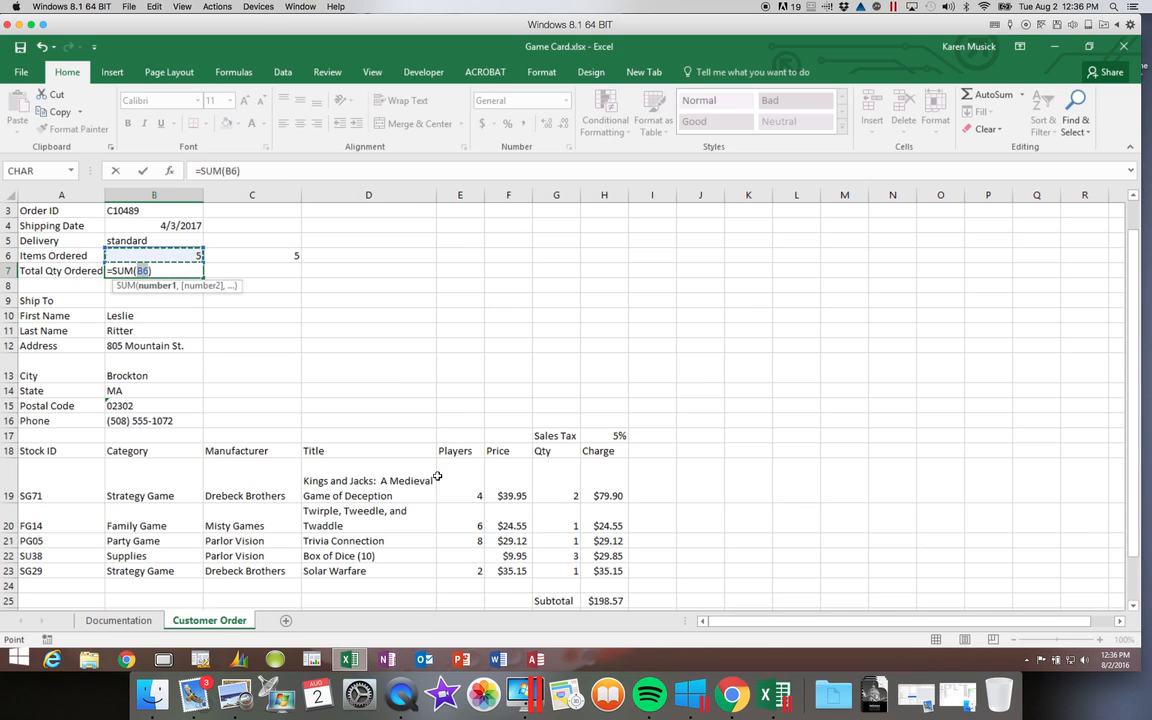
left_click_drag(558, 489, 558, 572)
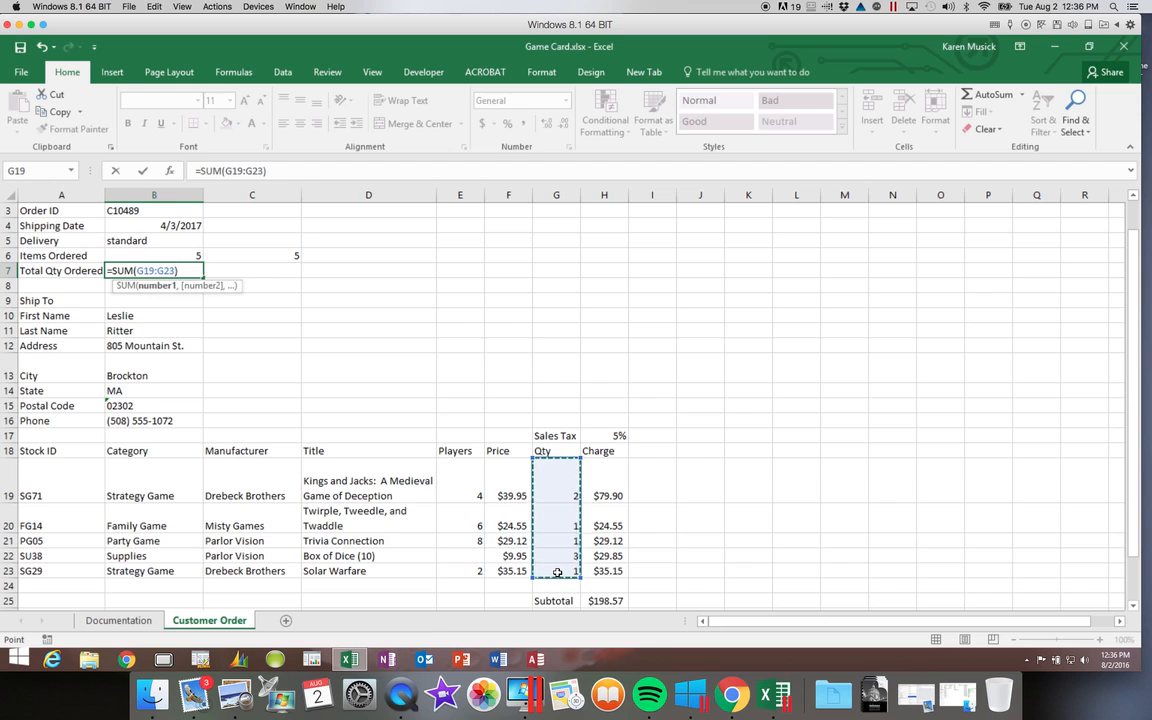
key("Return")
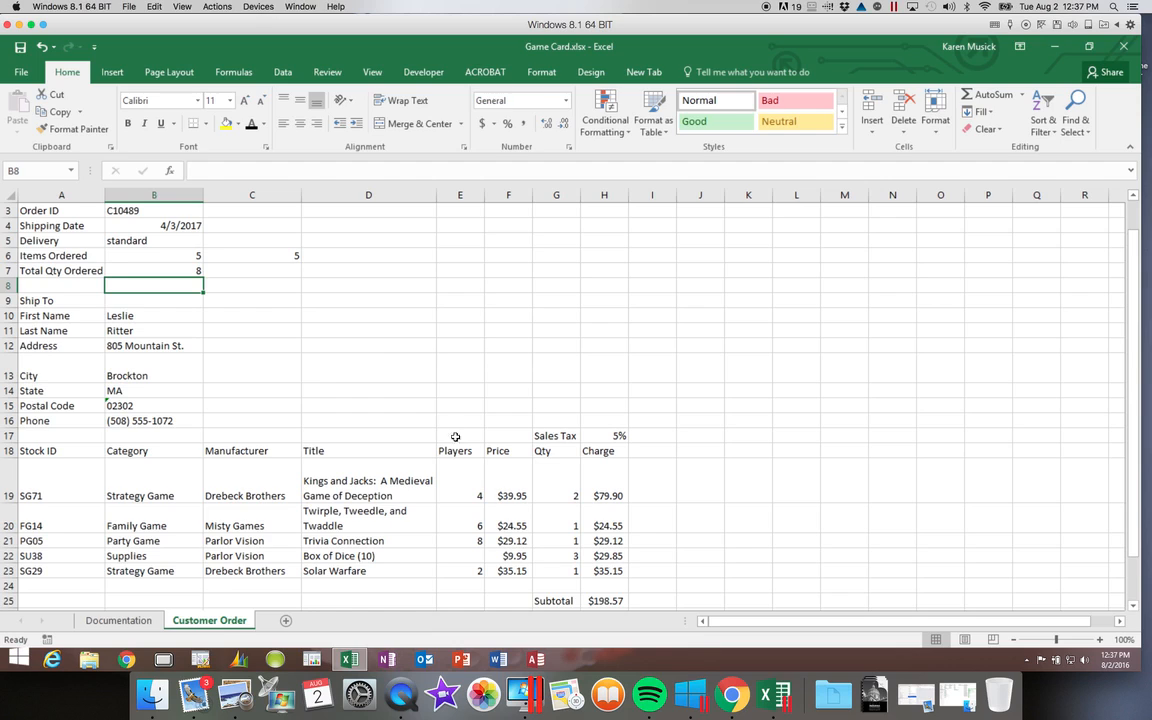
Step: Review the COUNT formula in B6 and the list of available AutoSum functions
left_click(185, 257)
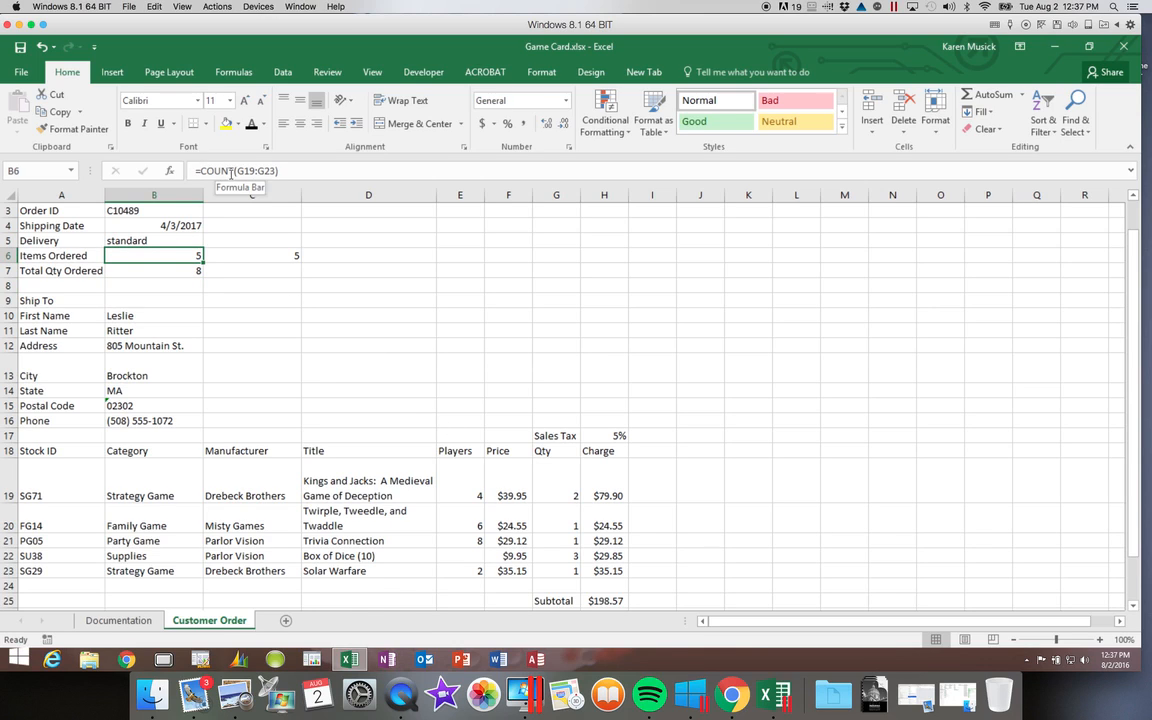
left_click(1021, 96)
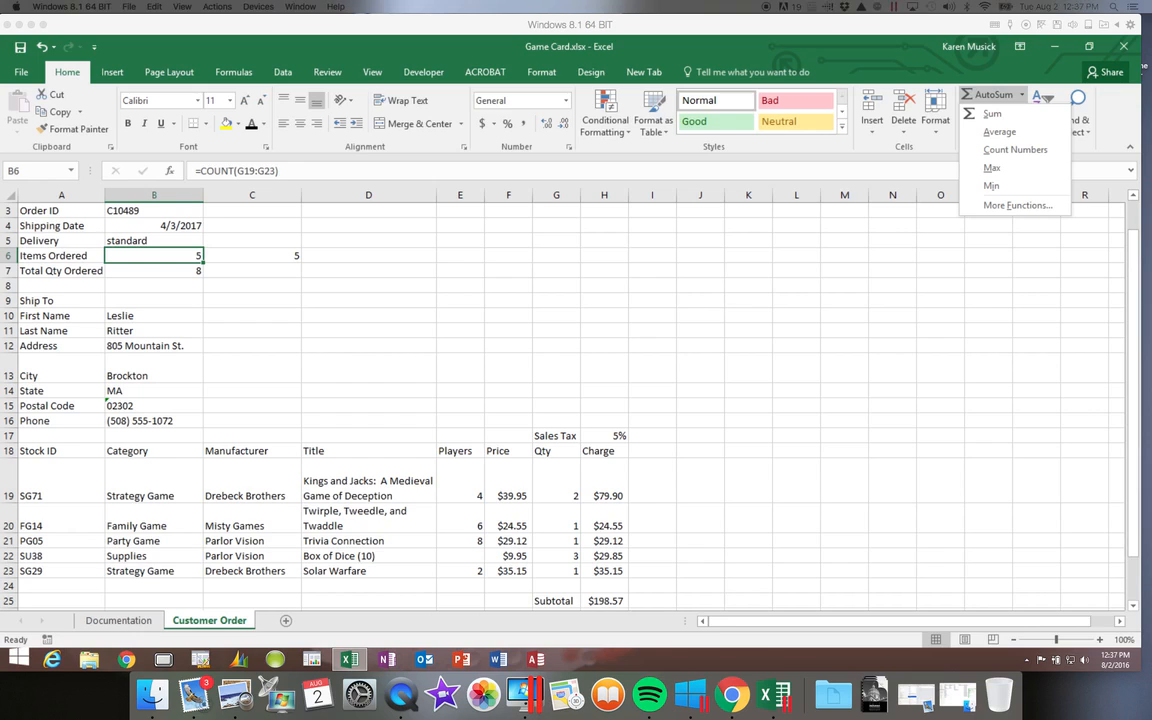
left_click(277, 199)
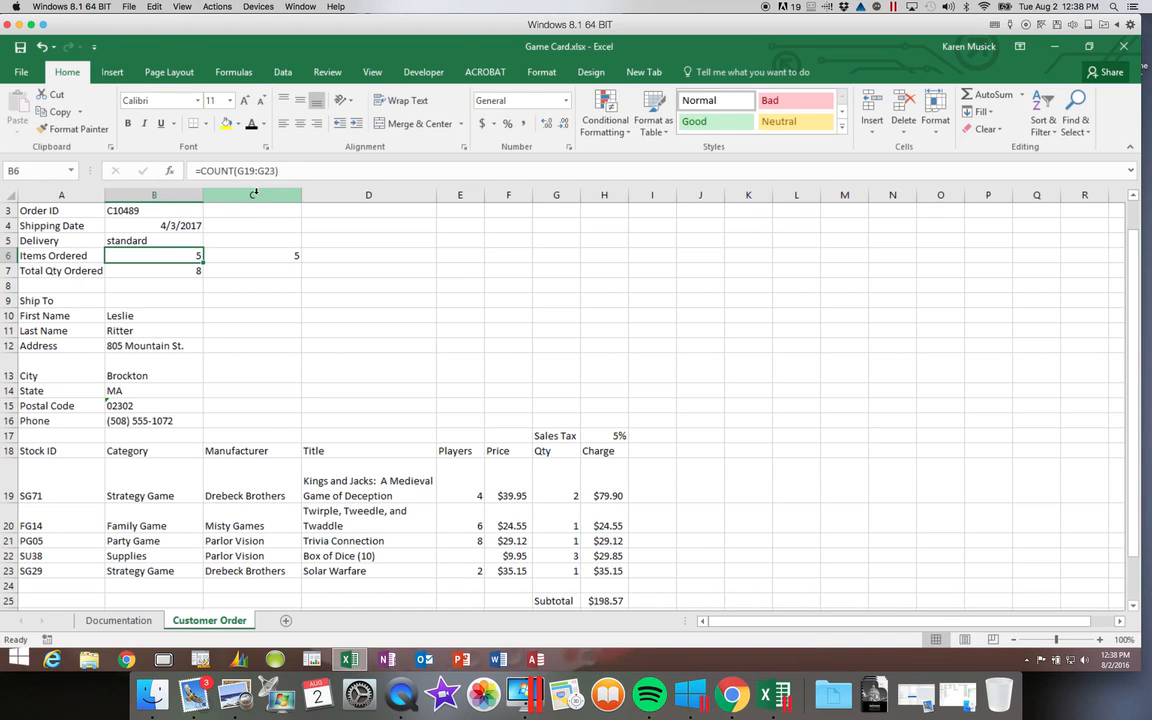
Step: Insert a blank sheet row above the PG05 item in row 21
left_click(256, 193)
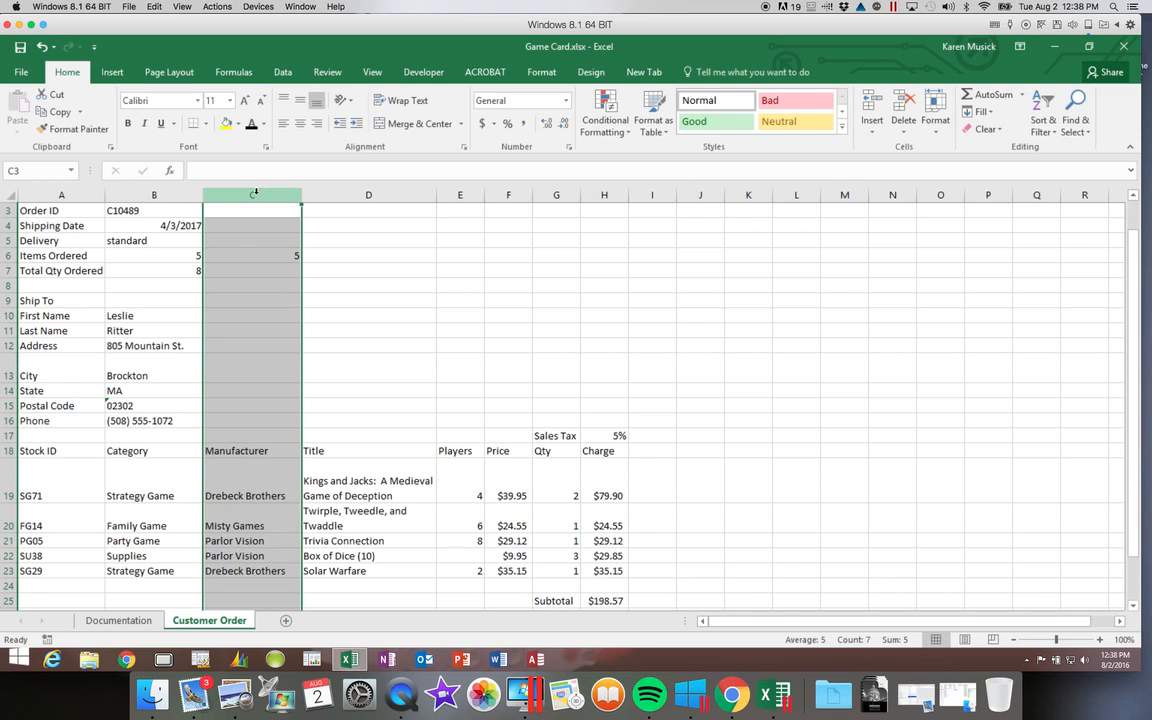
left_click(5, 540)
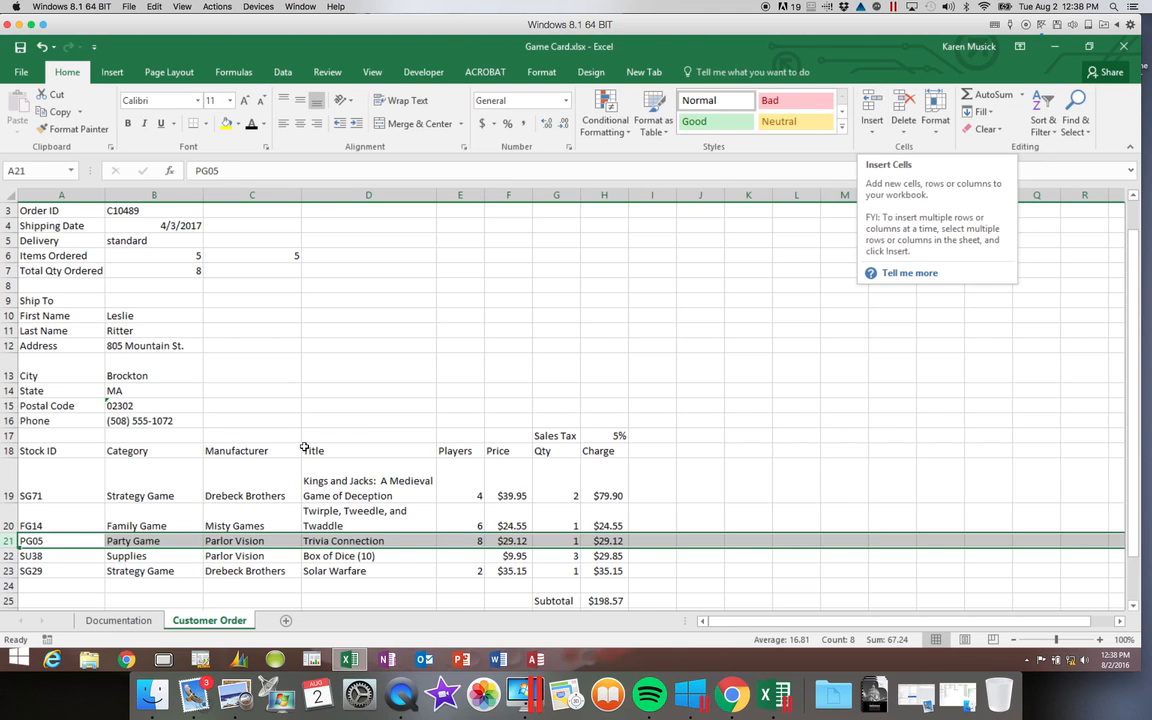
right_click(13, 541)
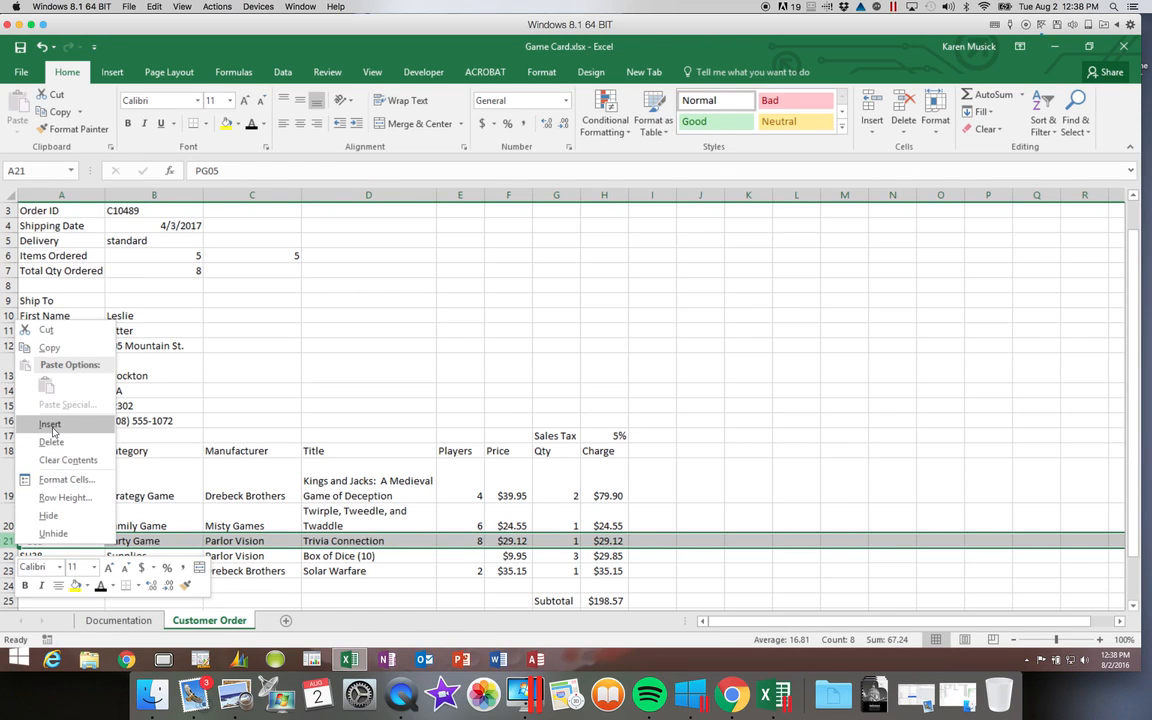
left_click(873, 102)
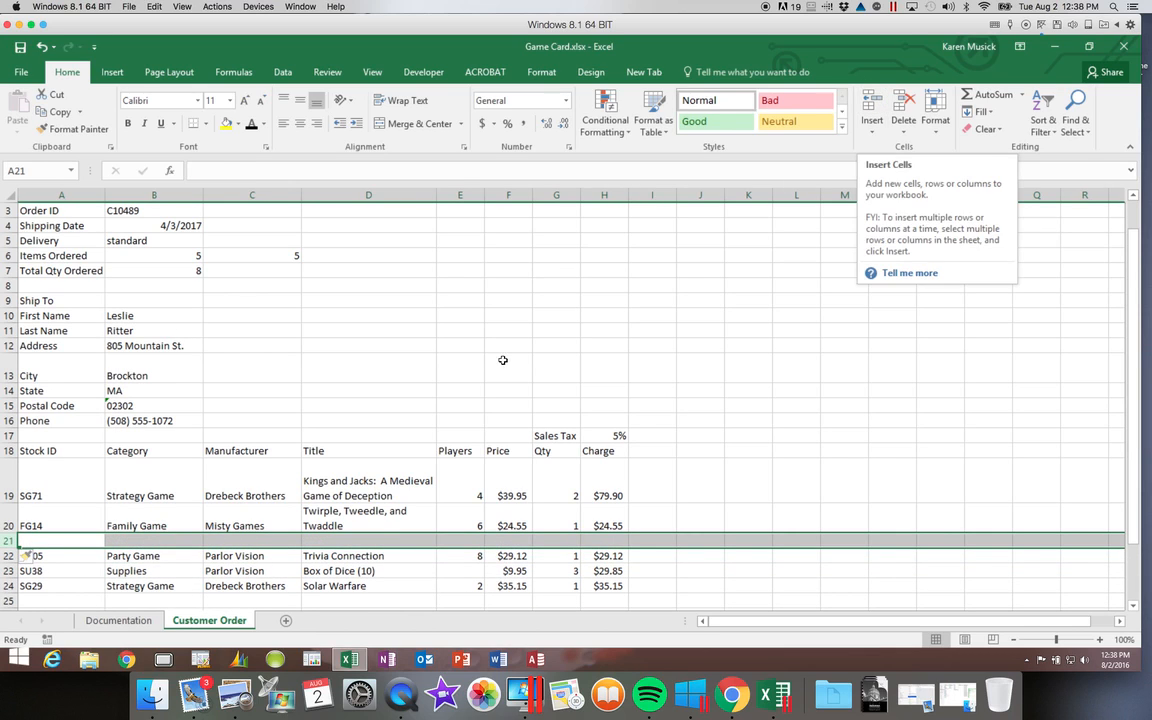
Step: Enter SU25, Supplies and Drebeck Brothers as stock ID, category and manufacturer in A21:C21
left_click(86, 541)
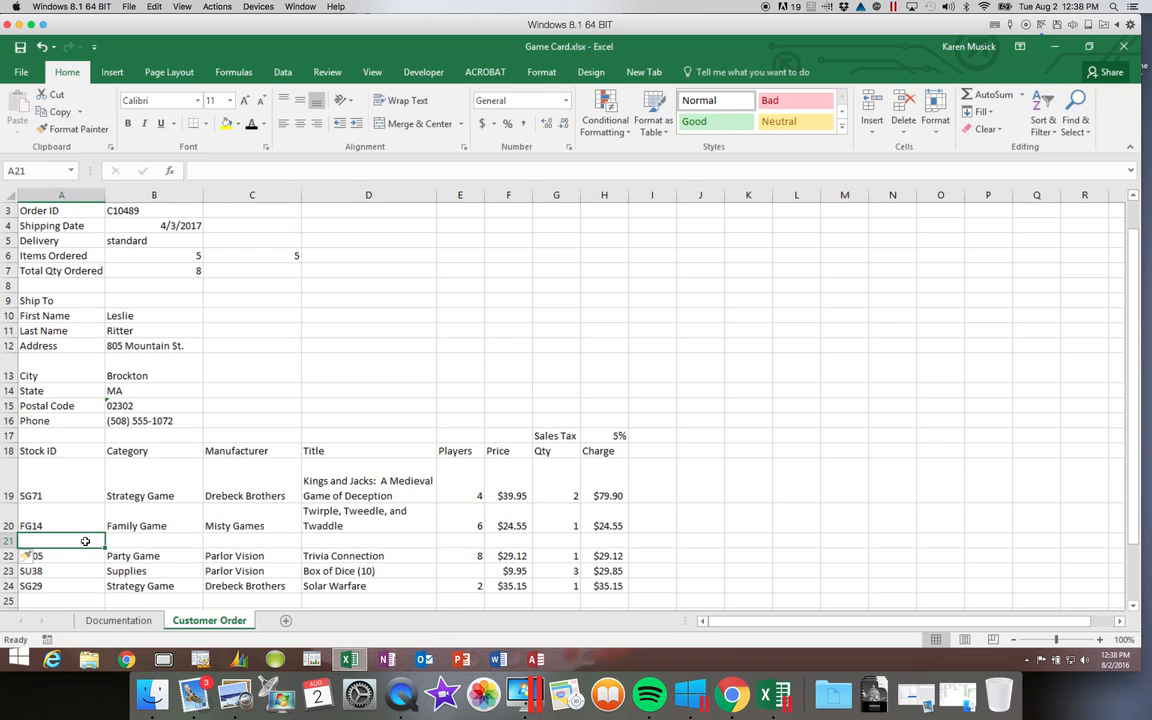
type("SU38")
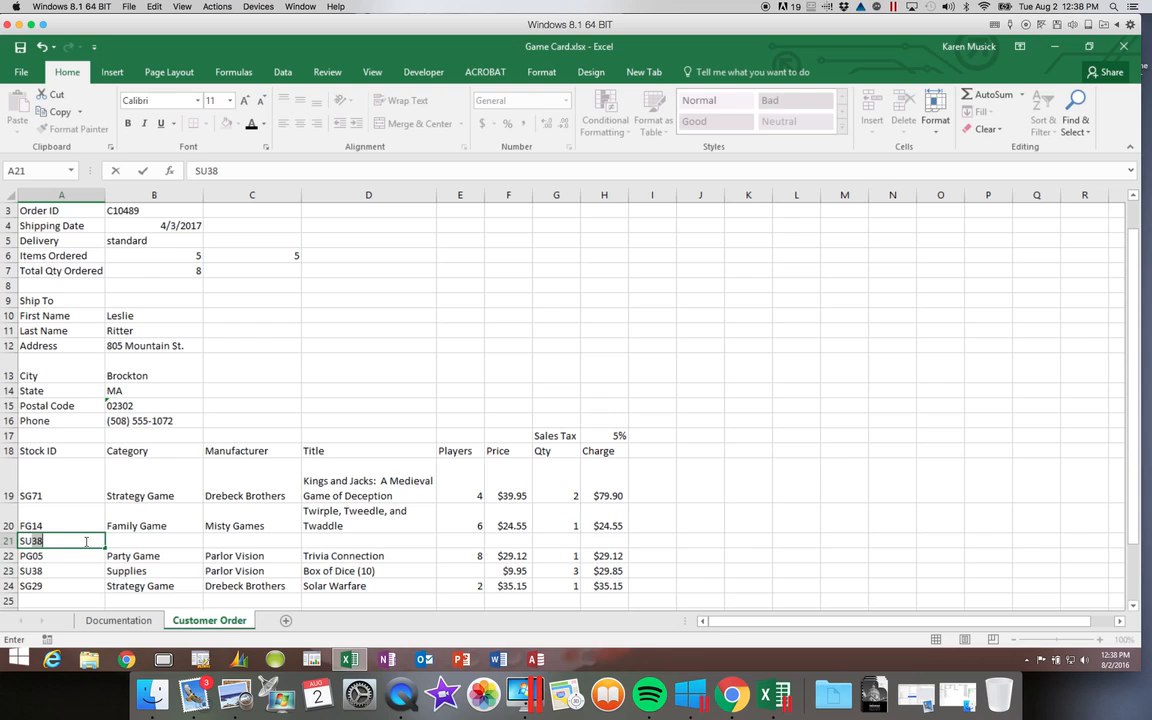
key("BackSpace")
key("BackSpace")
type("25")
key("Tab")
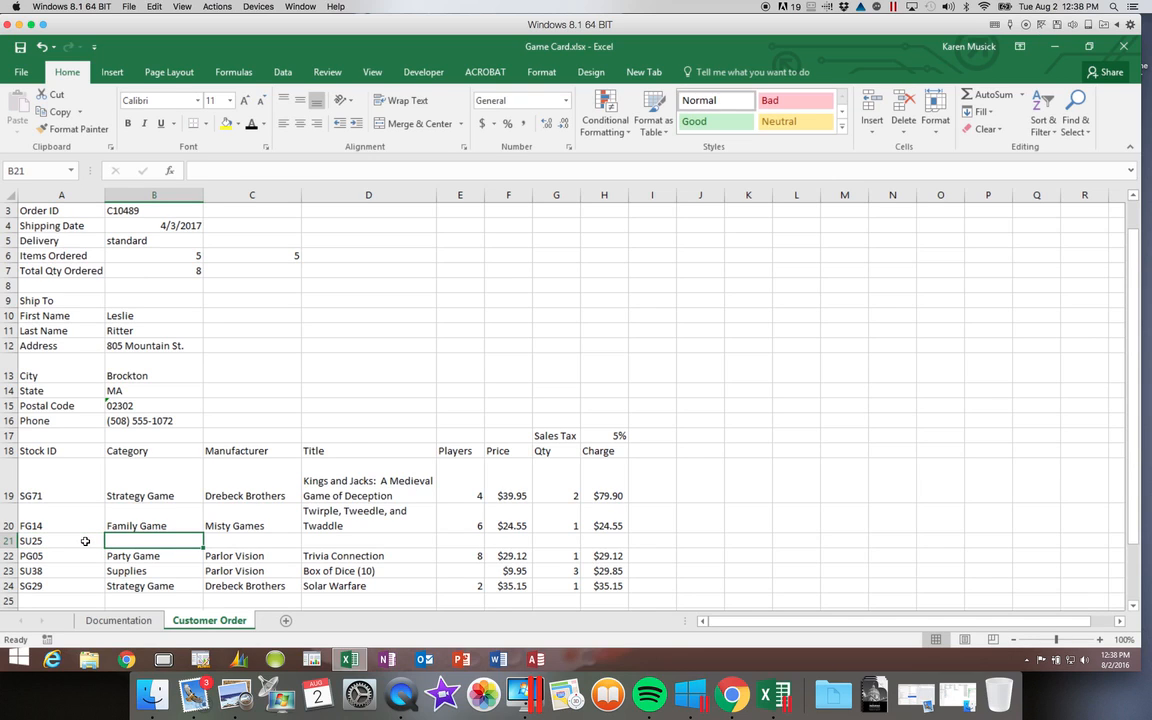
type("supplies")
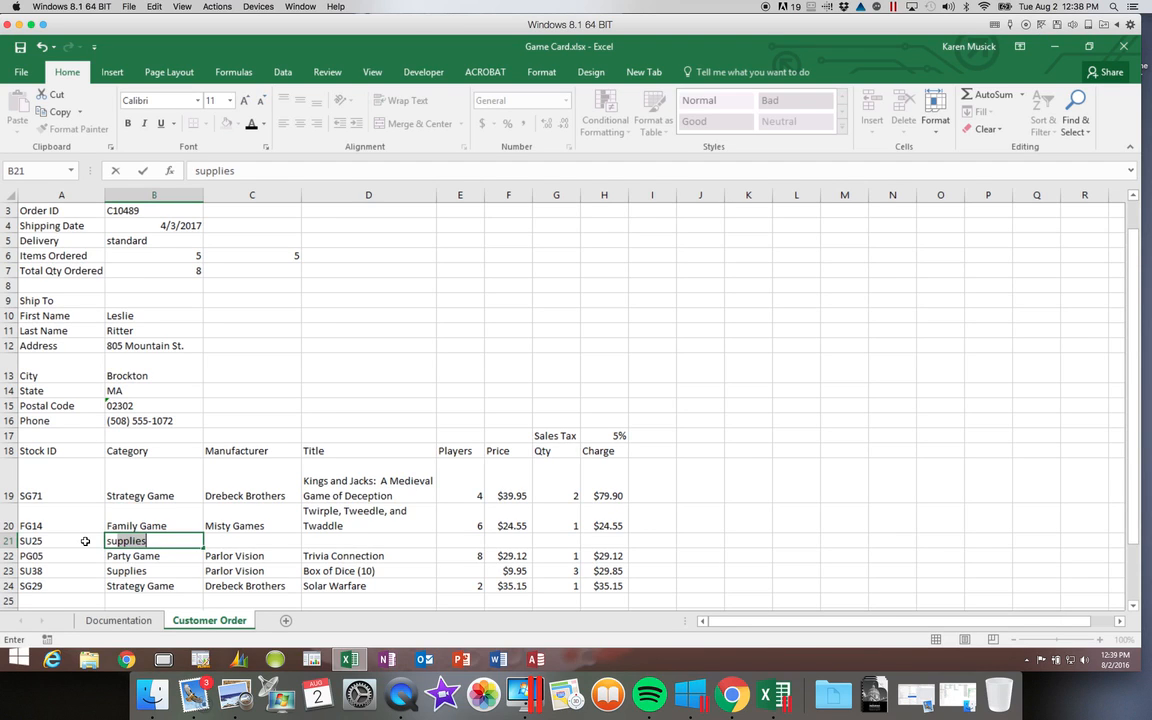
key("Tab")
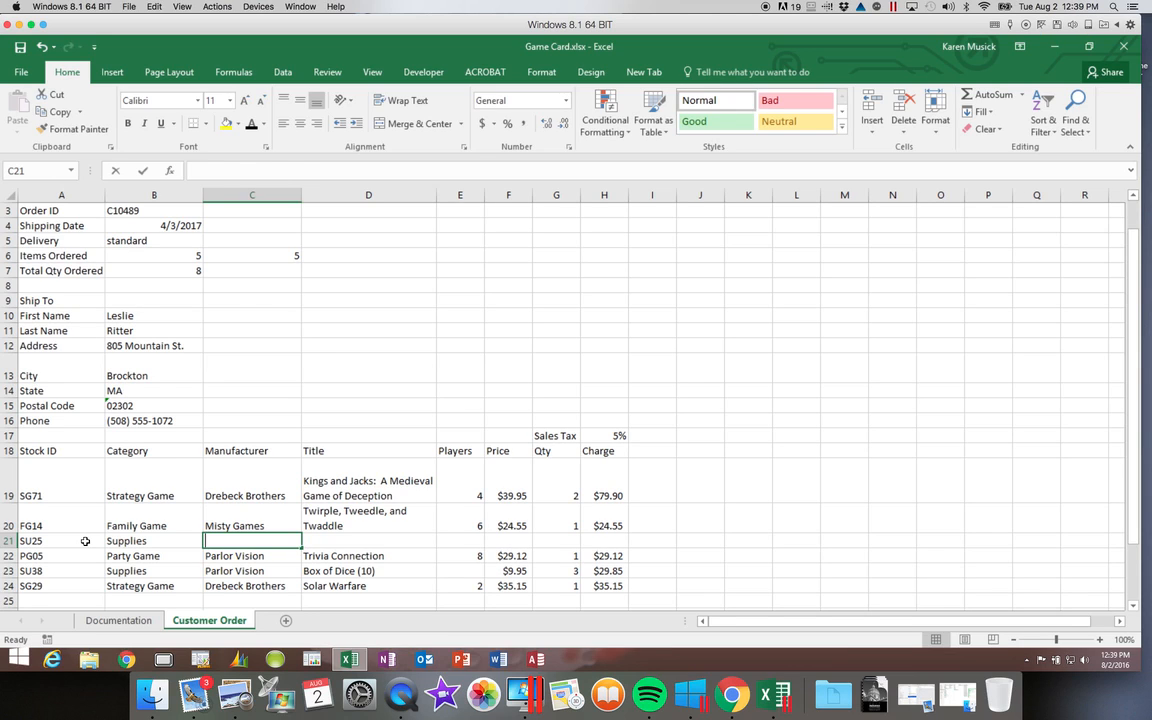
type("drebeck Brothers")
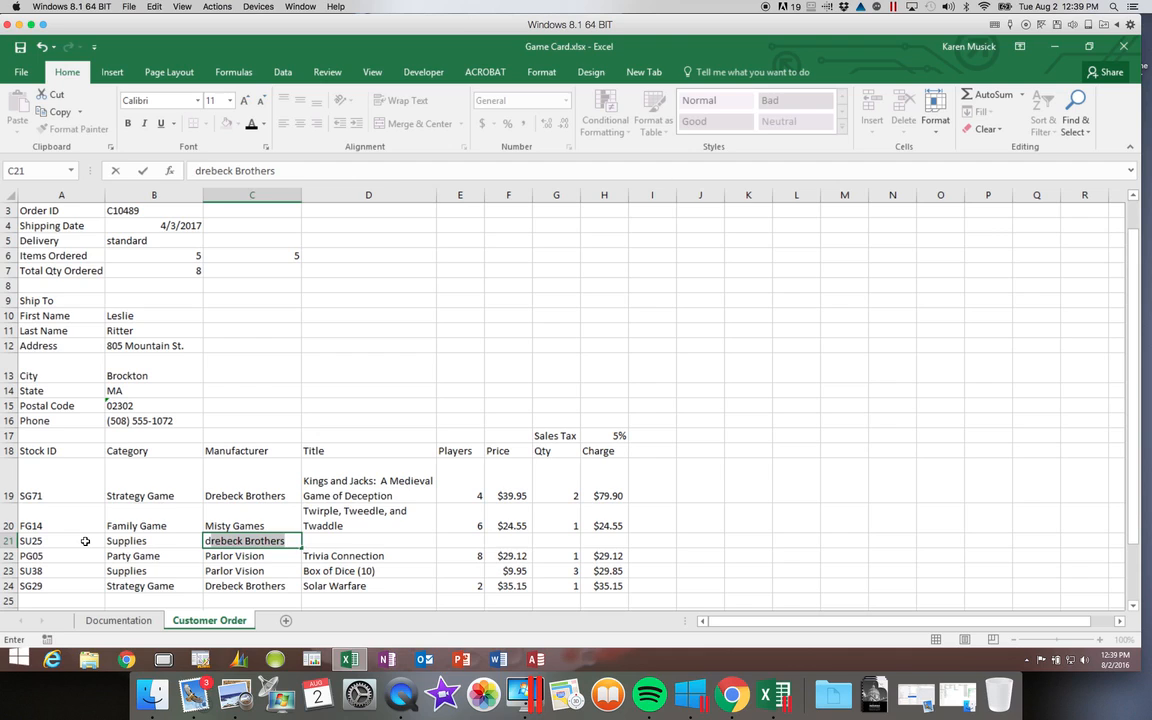
key("Tab")
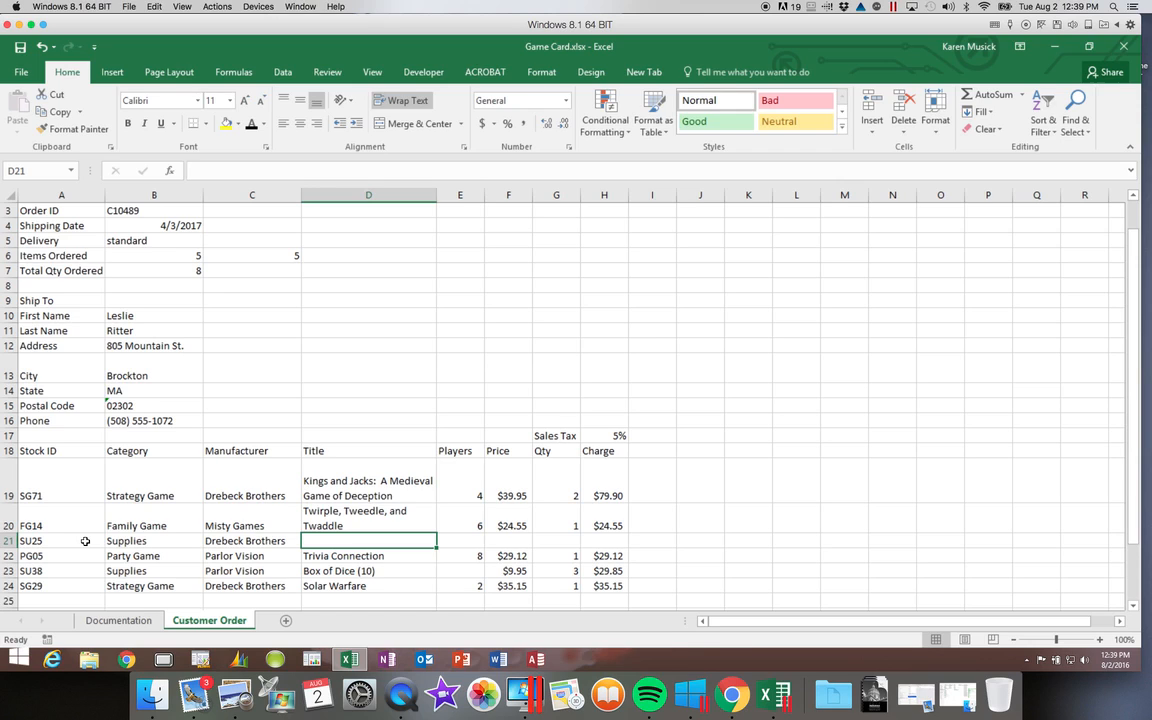
Step: Complete row 21 with the title Miniatures Set (12), no players, a price of $23.55 and a quantity of 2
type("Mi")
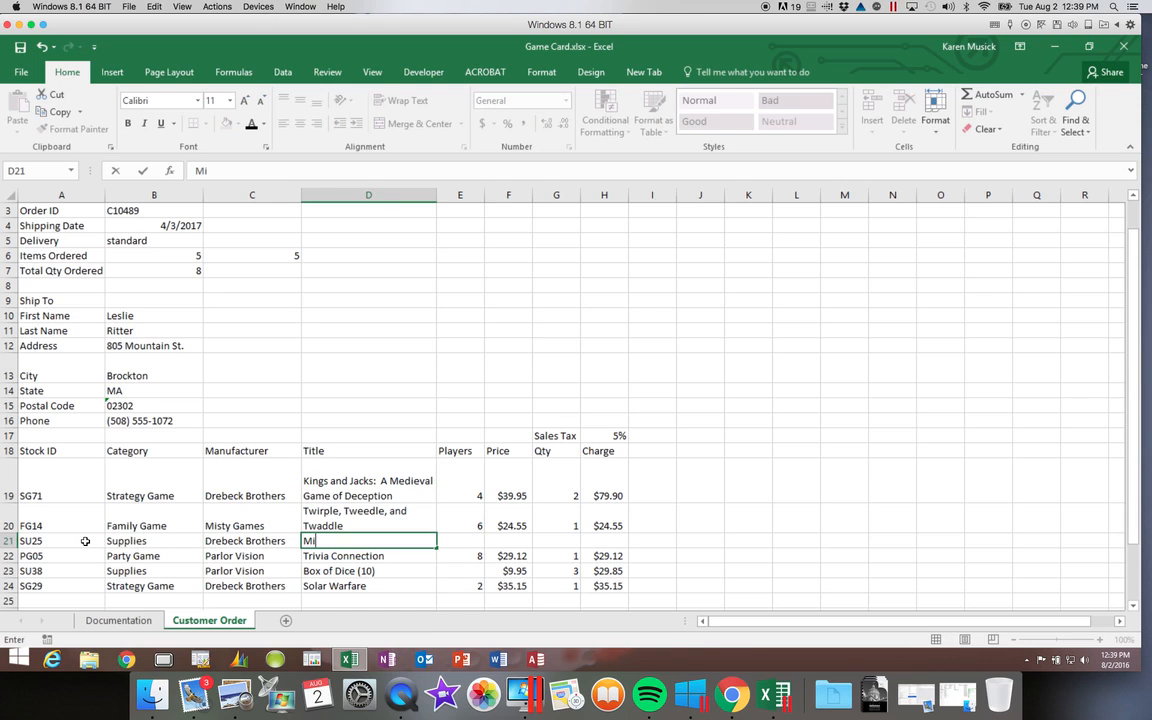
type("niatures Set")
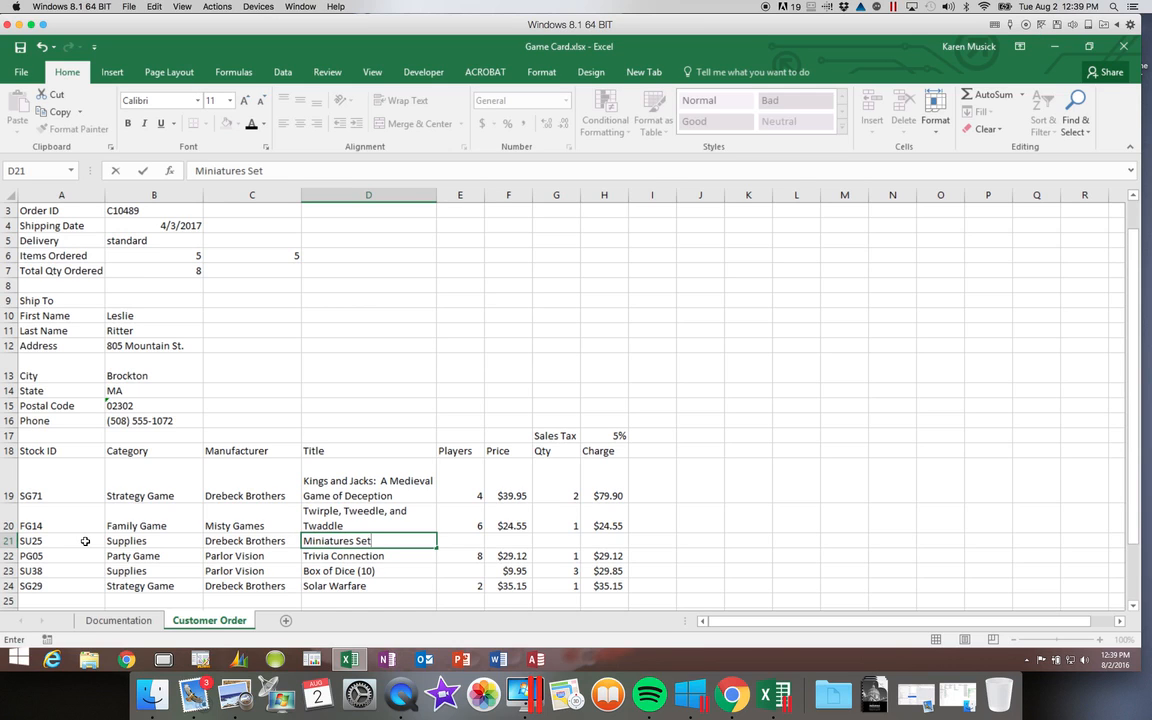
type(" (12)")
key("Tab")
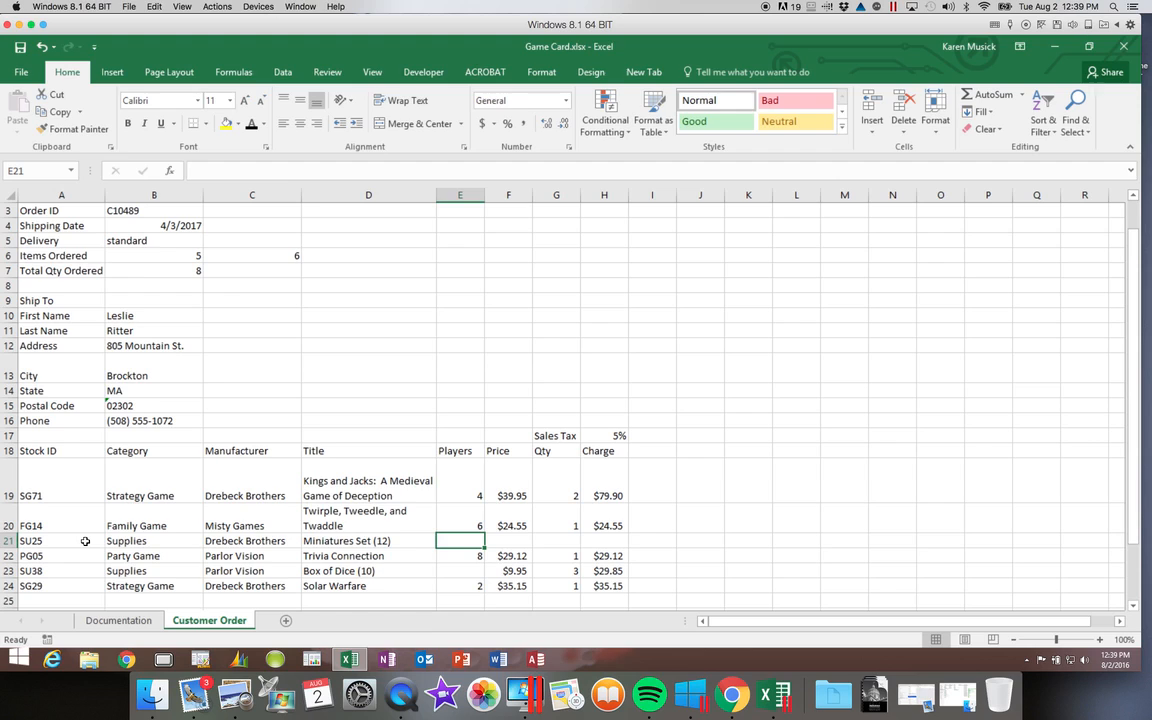
key("Tab")
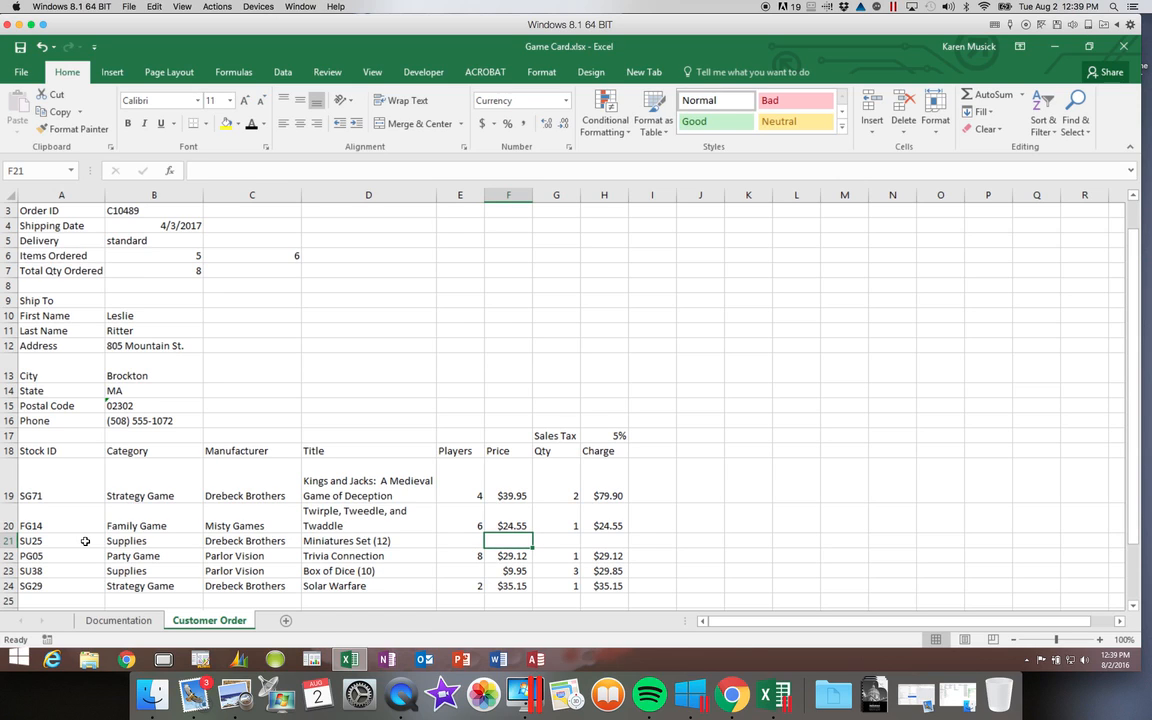
type("$")
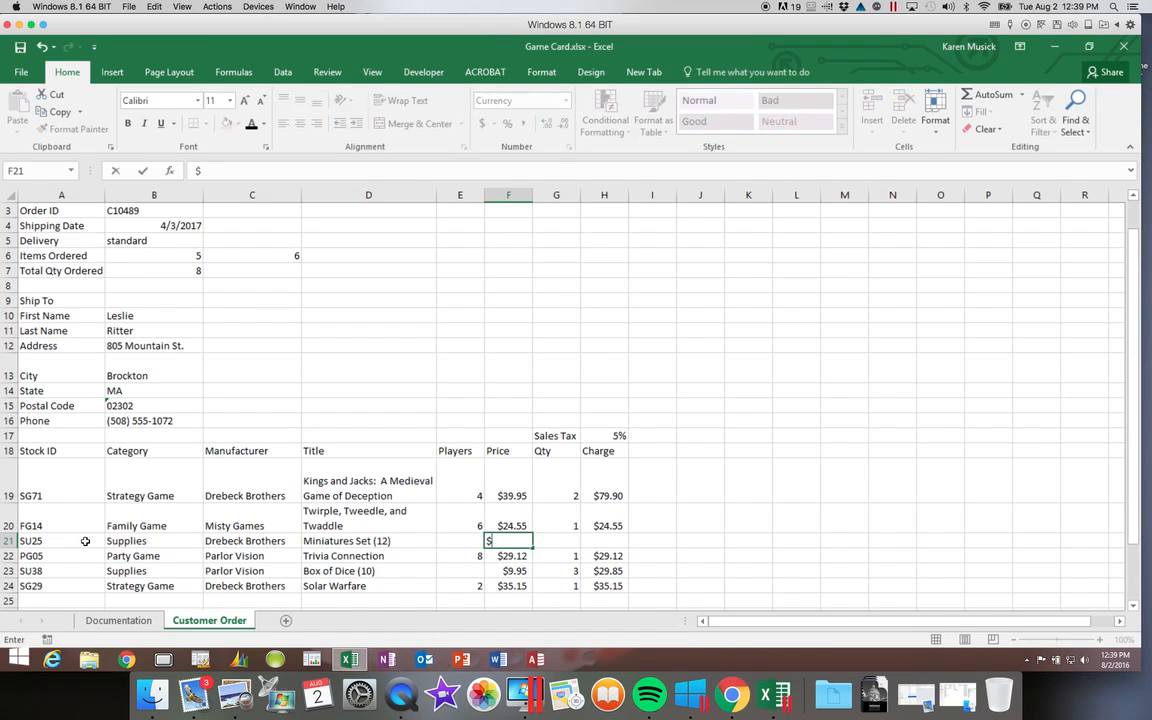
type("23.55")
key("Tab")
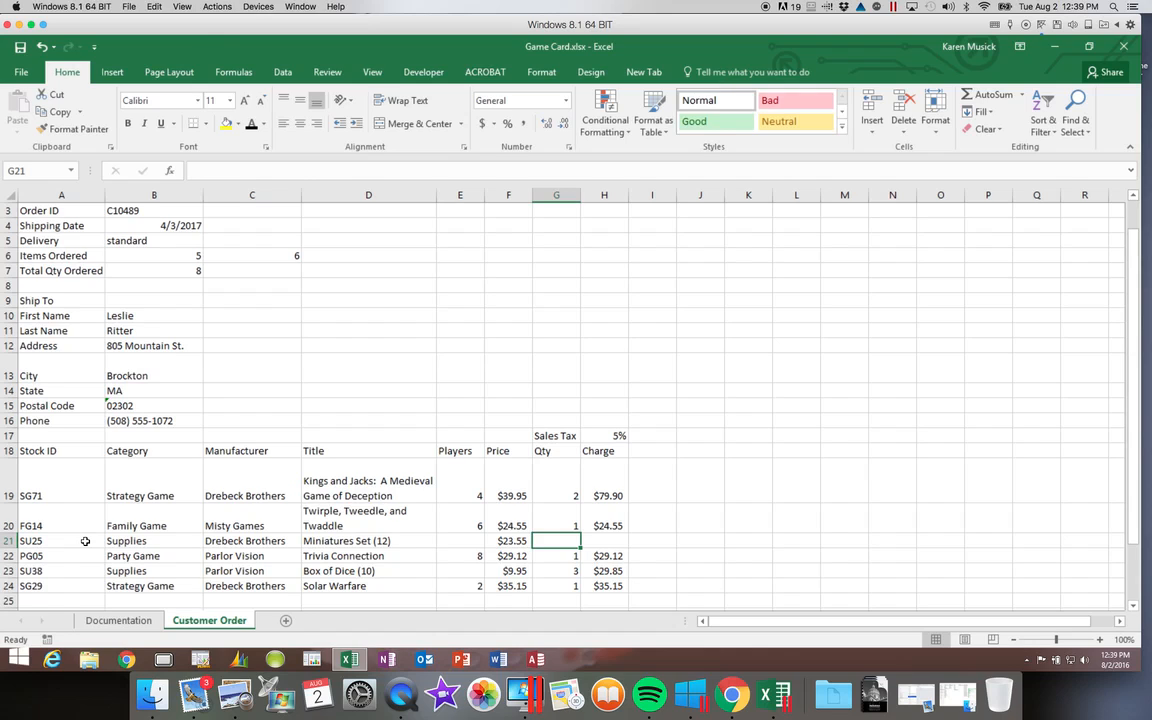
type("2")
key("Return")
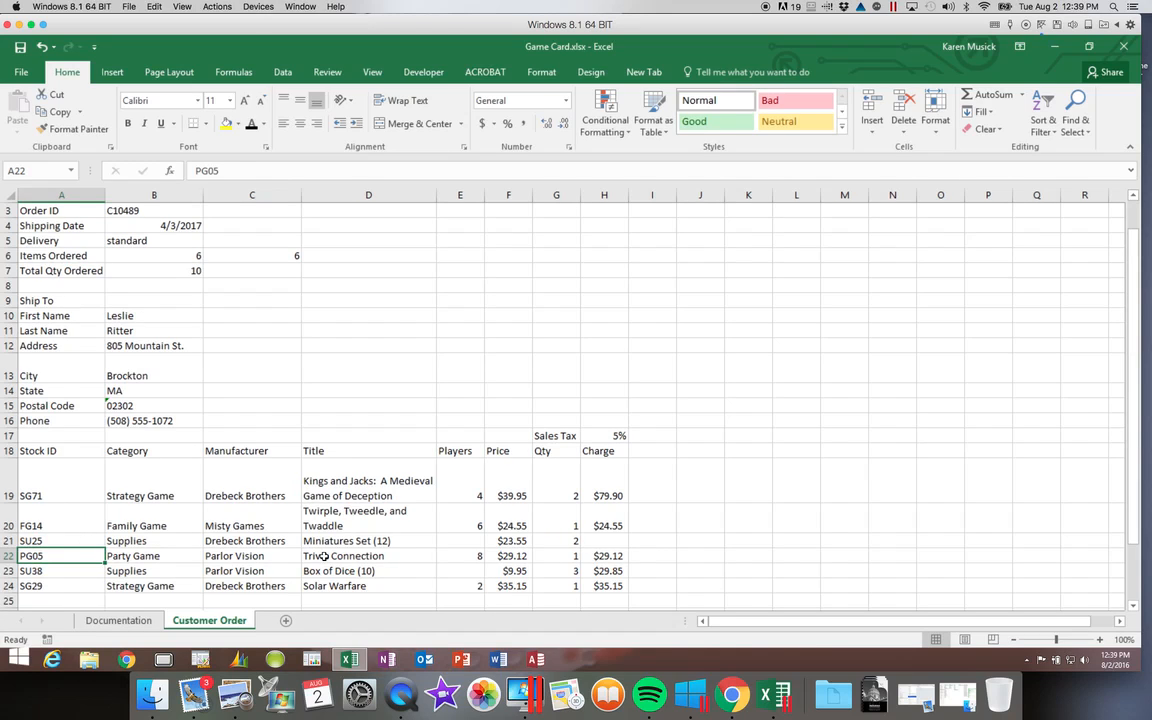
Step: Copy the charge formula from H20 into H21 for the new item
left_click(604, 525)
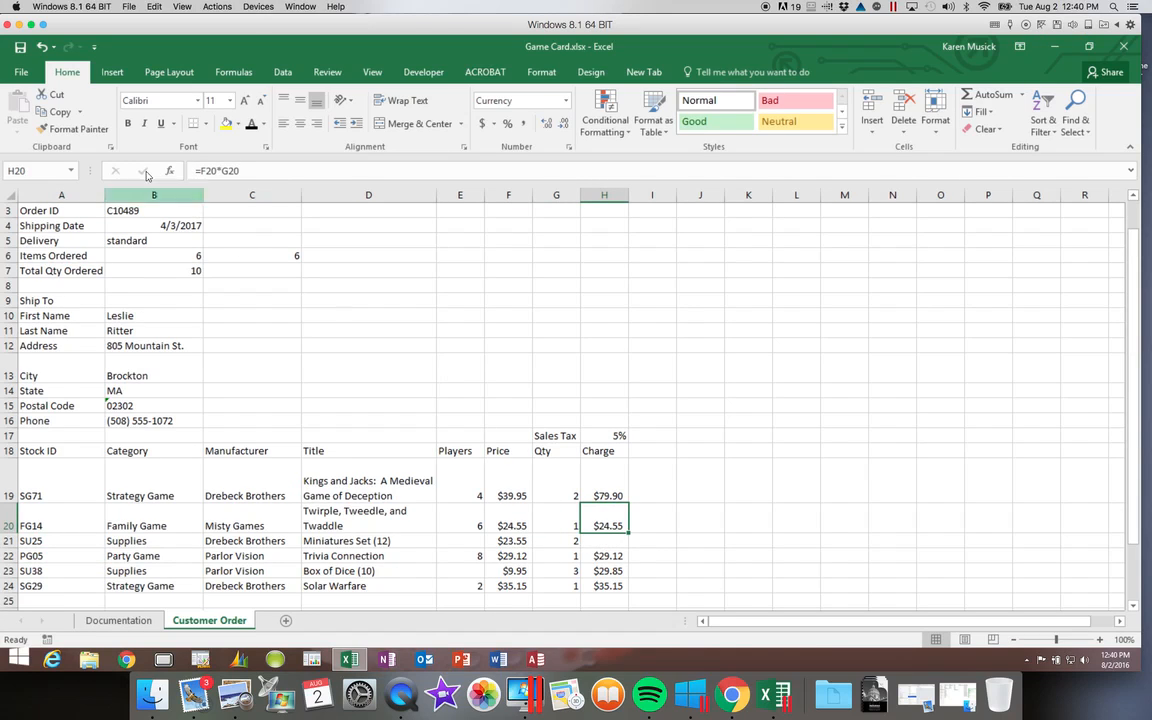
left_click(62, 112)
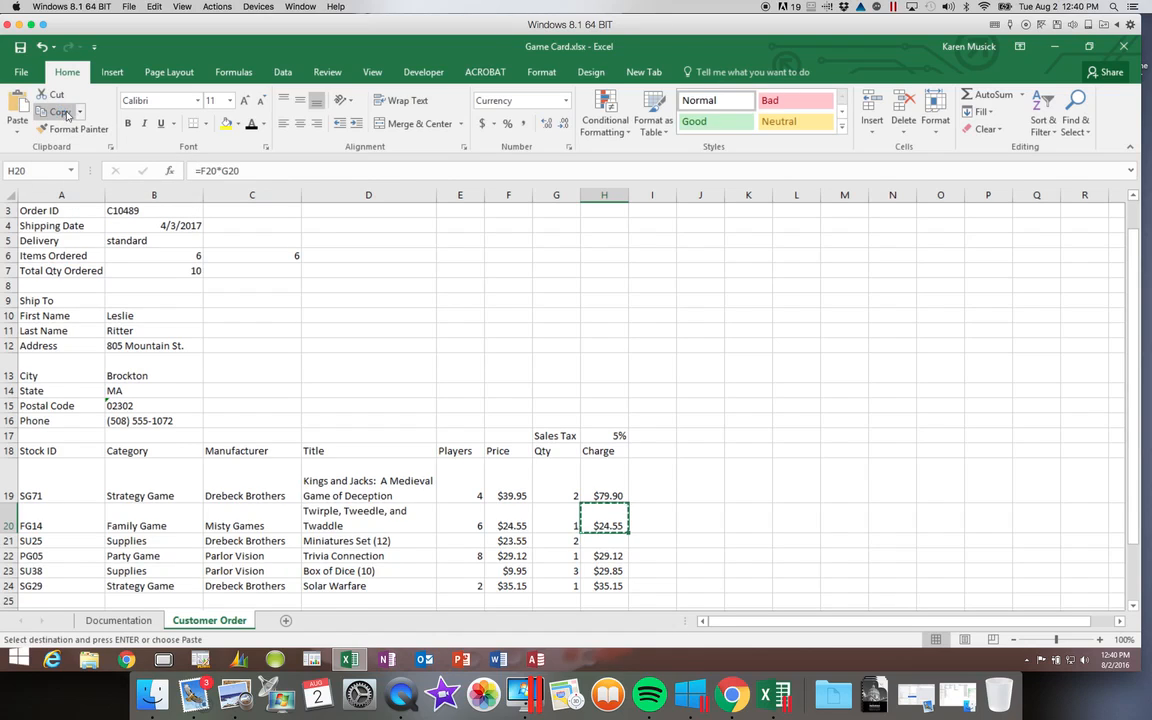
left_click(595, 541)
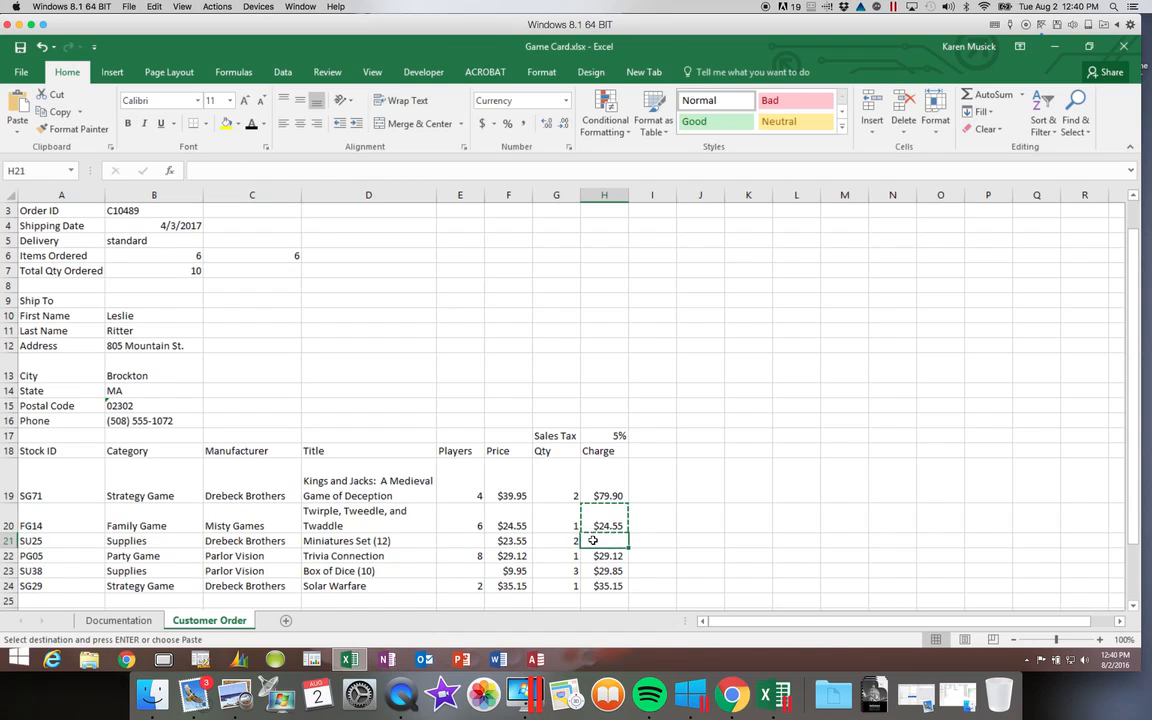
left_click(17, 105)
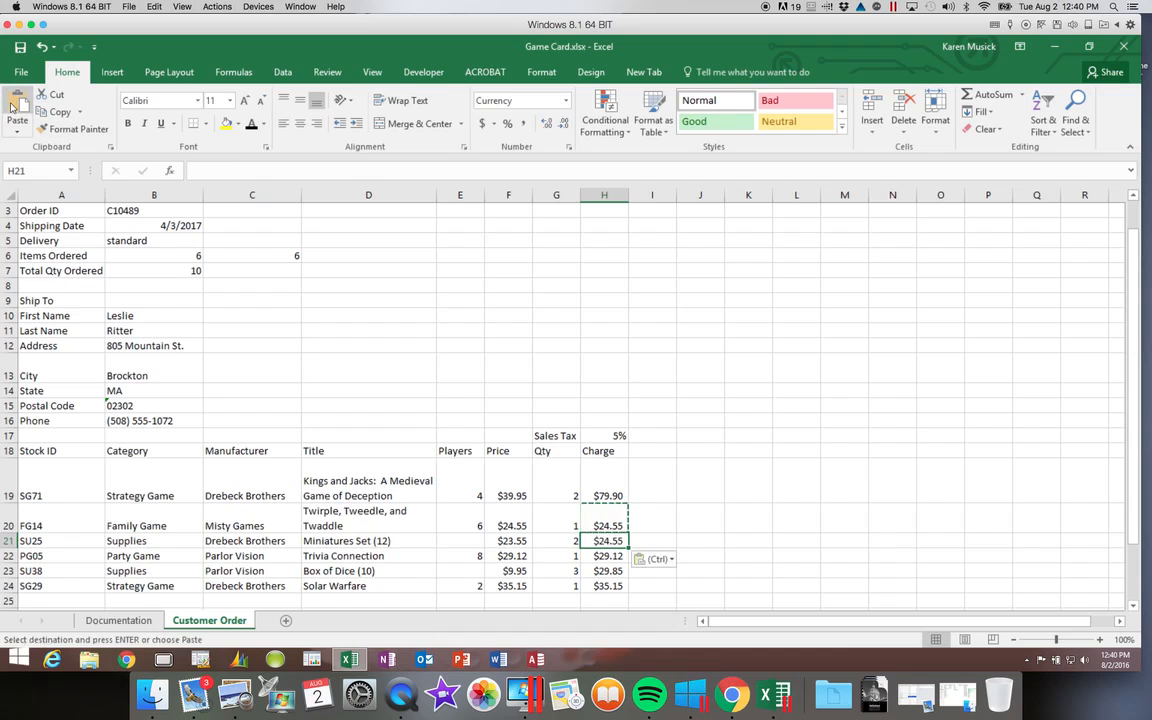
Step: Check the order totals below the item list and the range in the COUNT formula in B6
left_click(1134, 606)
left_click(1134, 606)
left_click(1134, 606)
left_click(1134, 606)
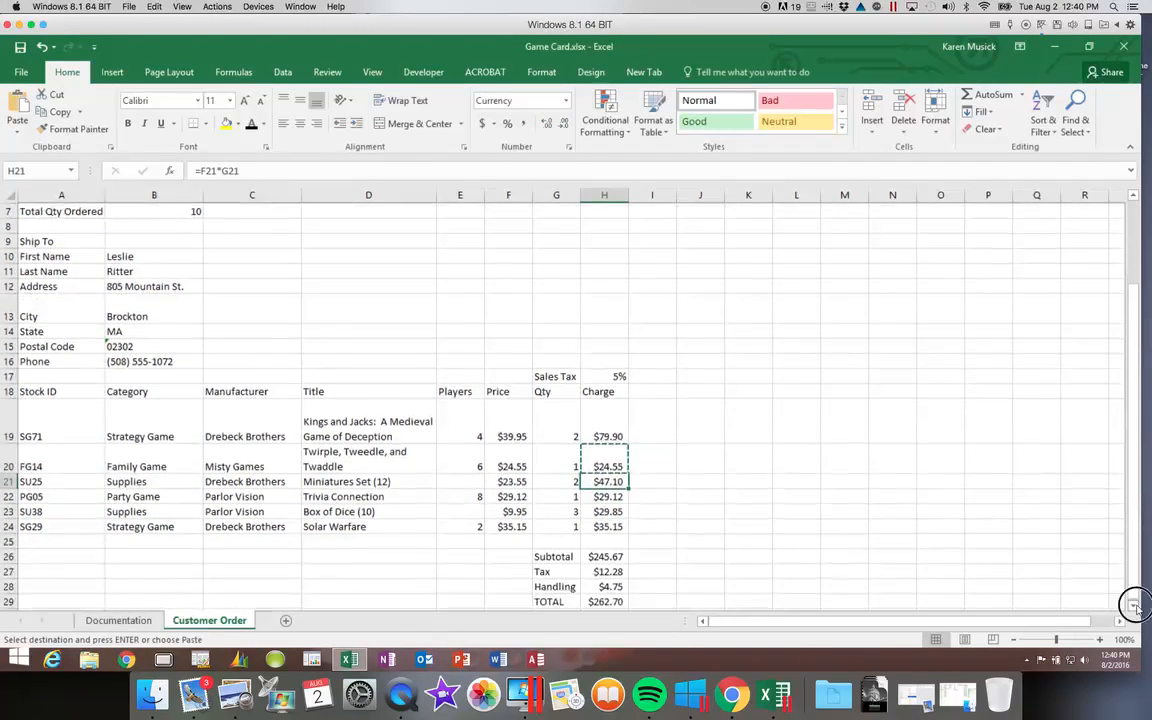
left_click(1134, 606)
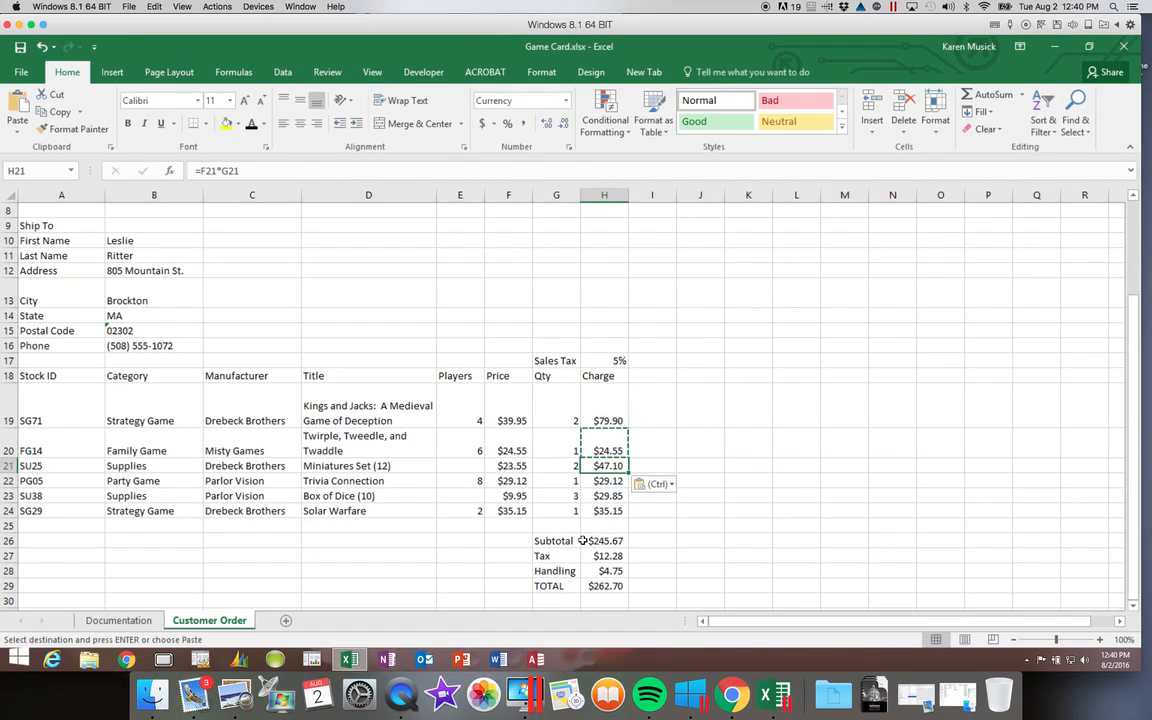
left_click_drag(1128, 526, 1127, 466)
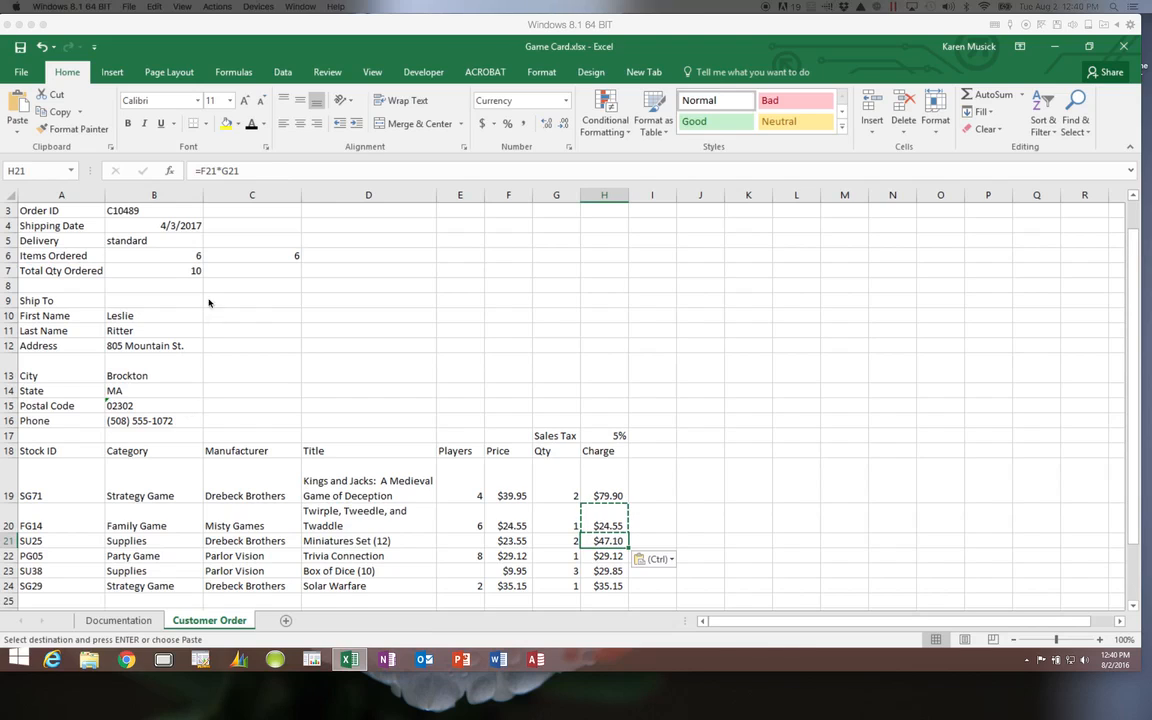
left_click(190, 255)
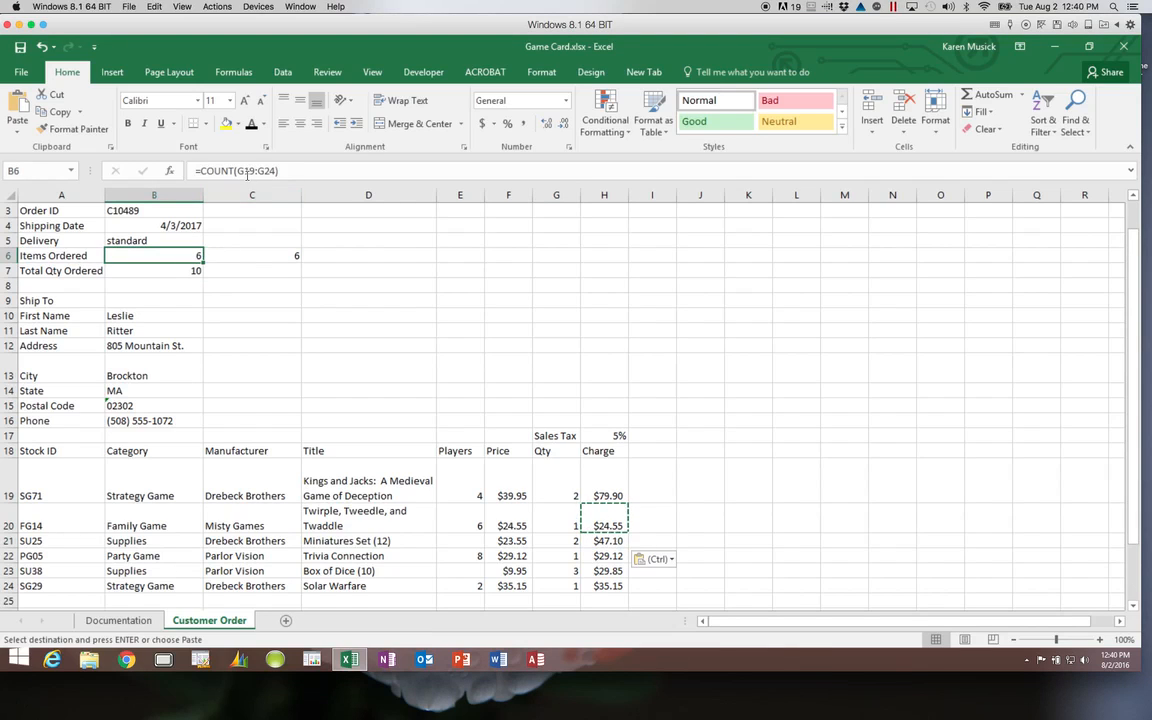
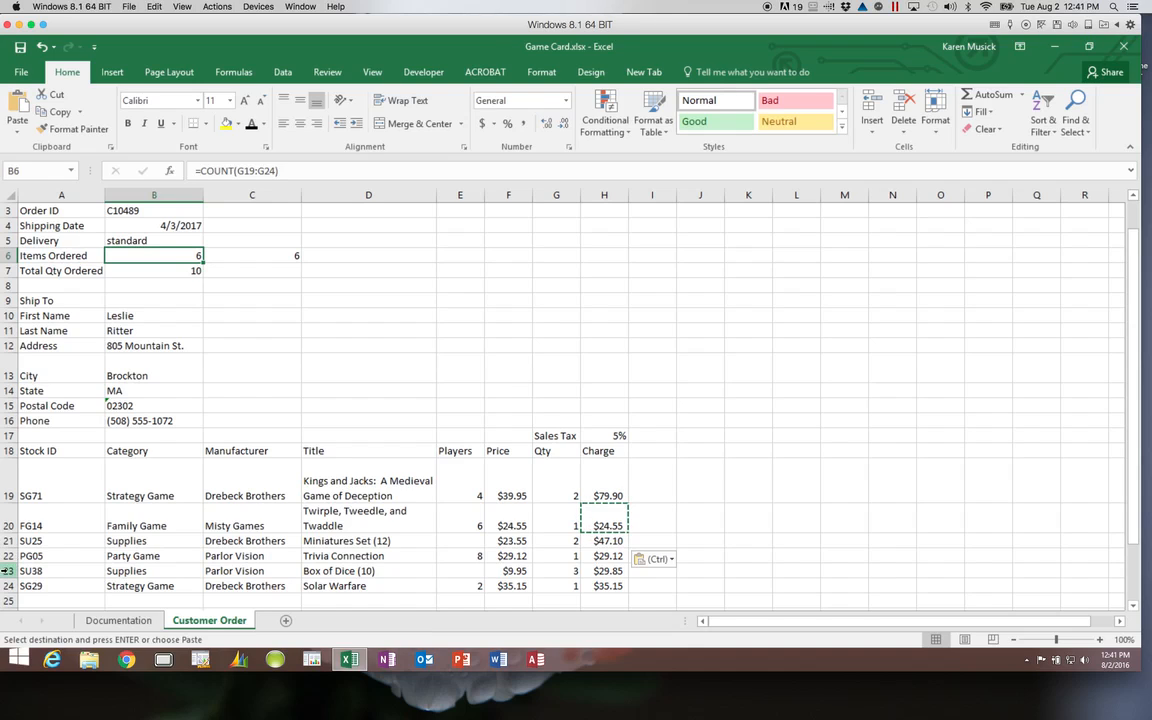
Step: Delete the entire row 23 holding the Box of Dice (10) item
left_click(8, 570)
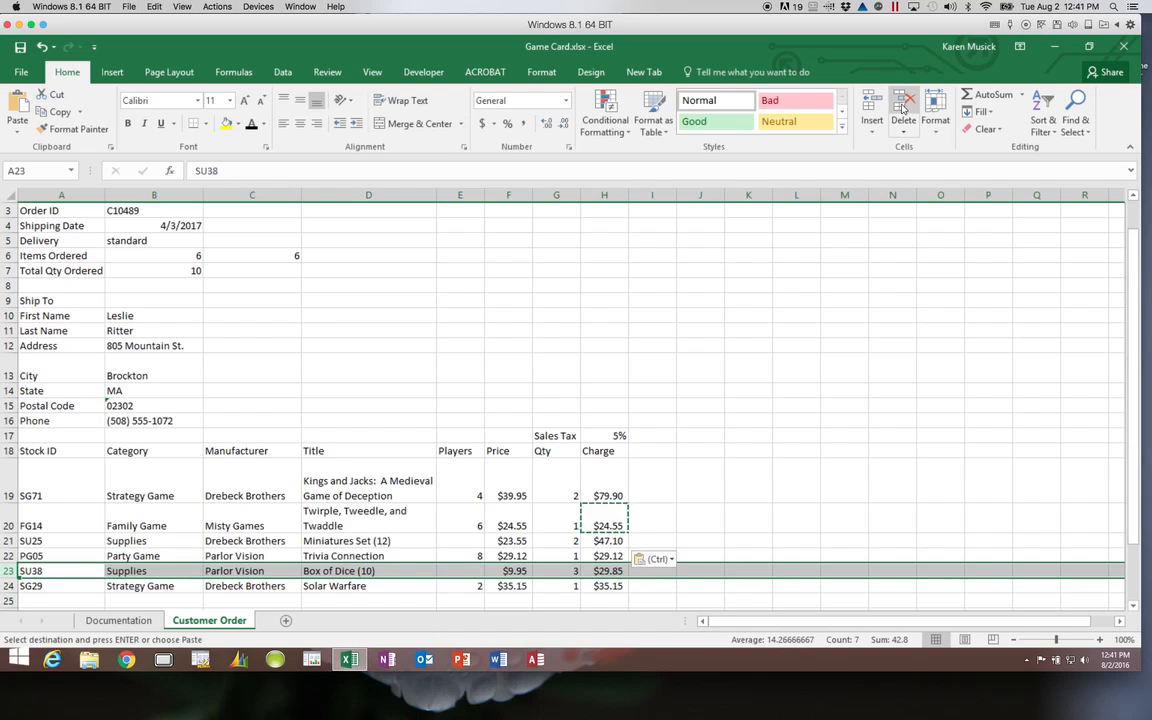
right_click(11, 577)
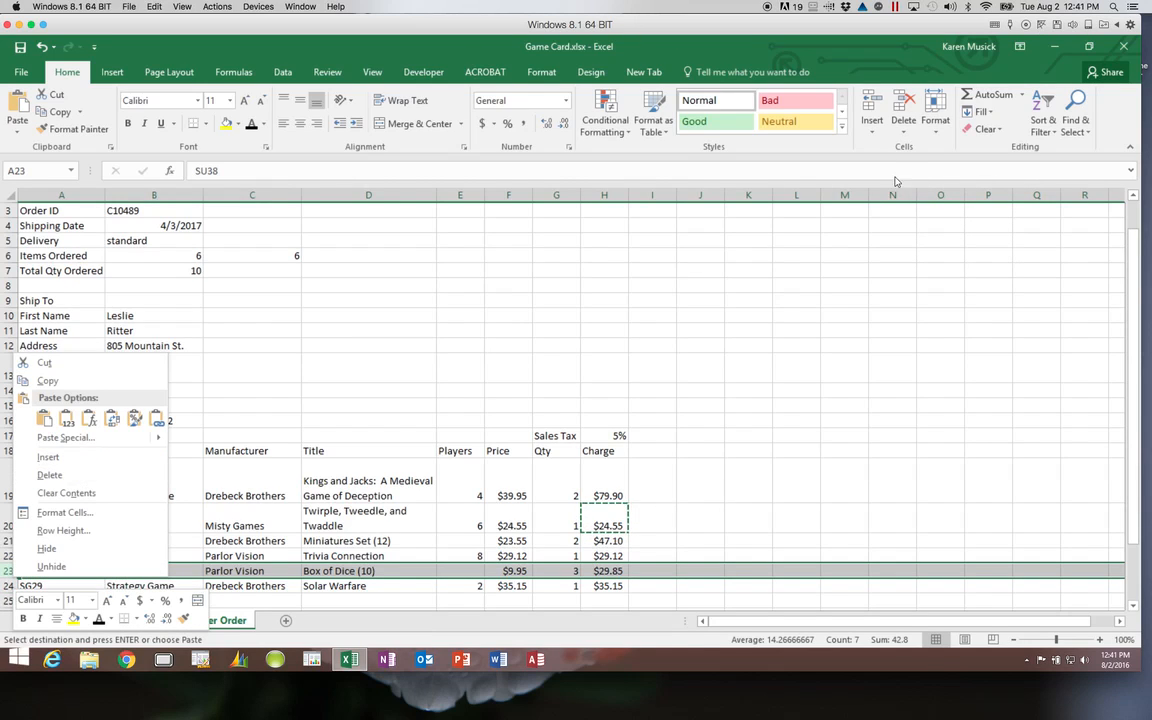
left_click(903, 100)
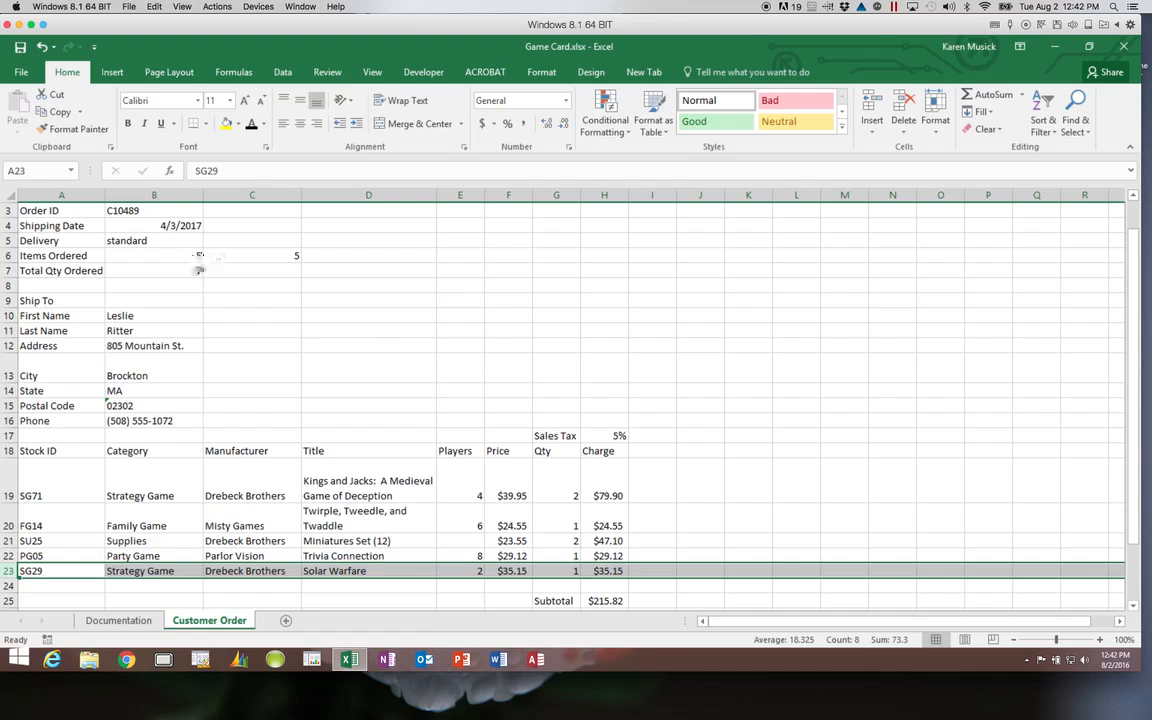
Step: Insert blank cells at the range A17:A28, shifting the existing order table cells right
mouse_move(1131, 543)
left_mouse_down()
mouse_move(1136, 581)
mouse_move(1124, 581)
mouse_move(1129, 528)
left_mouse_up()
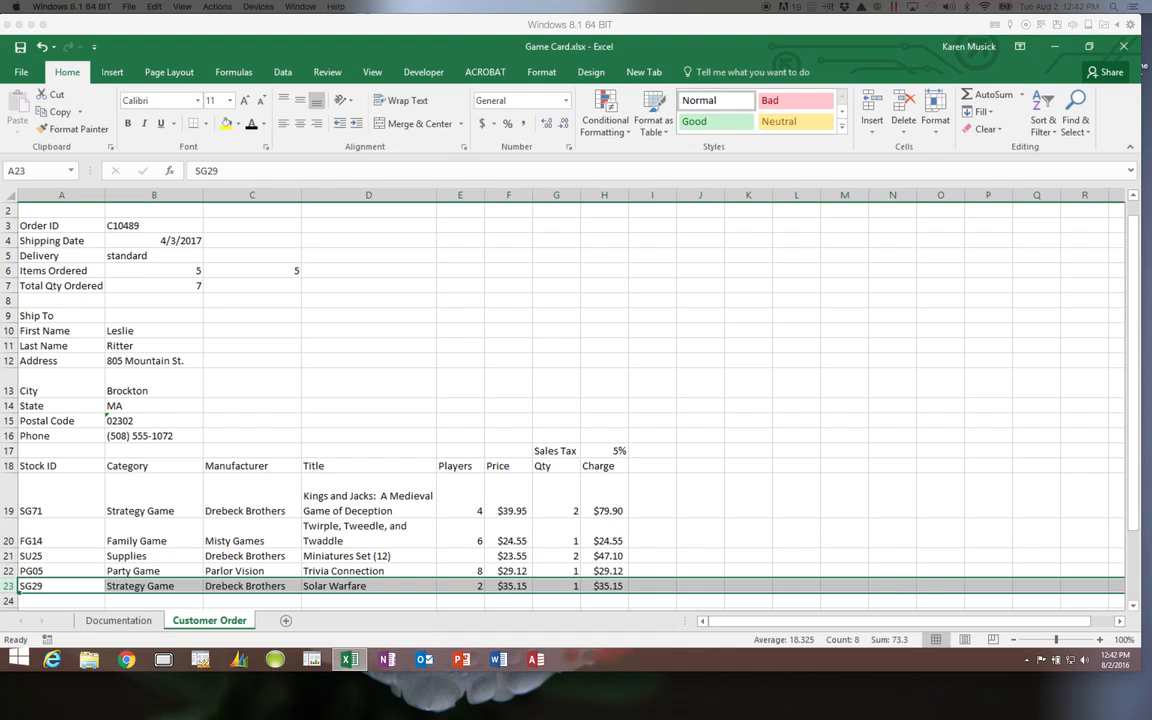
left_click(58, 452)
left_click_drag(57, 451, 59, 590)
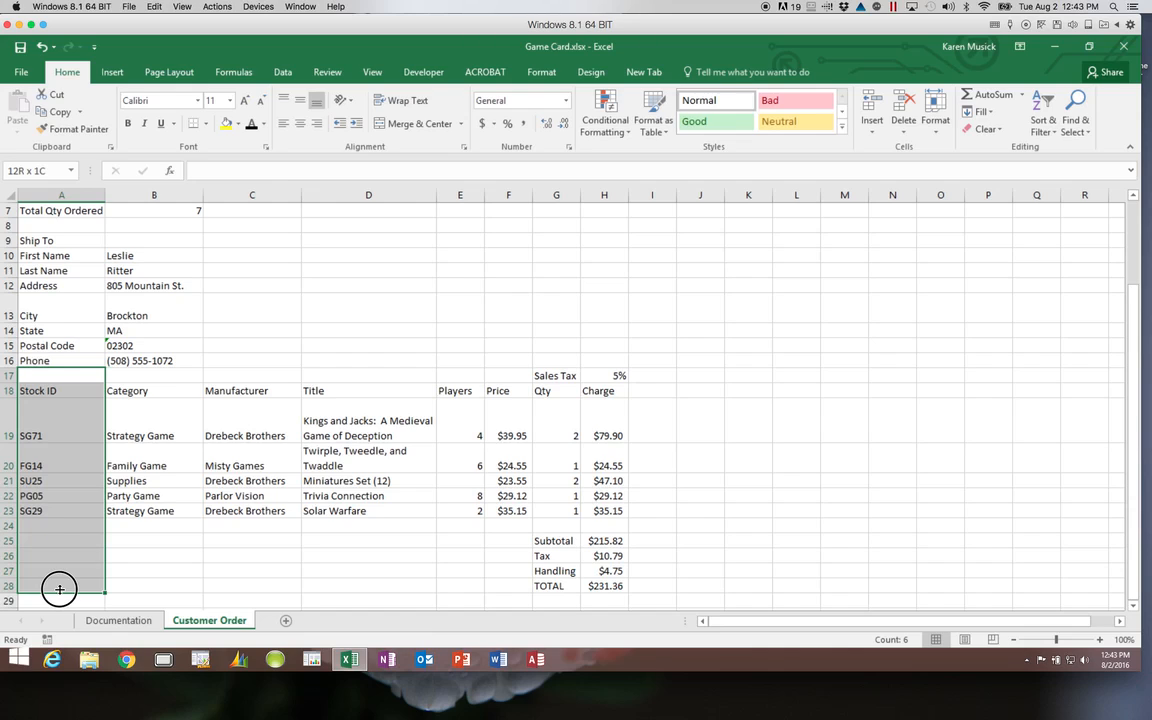
left_click_drag(59, 589, 60, 591)
left_click(870, 132)
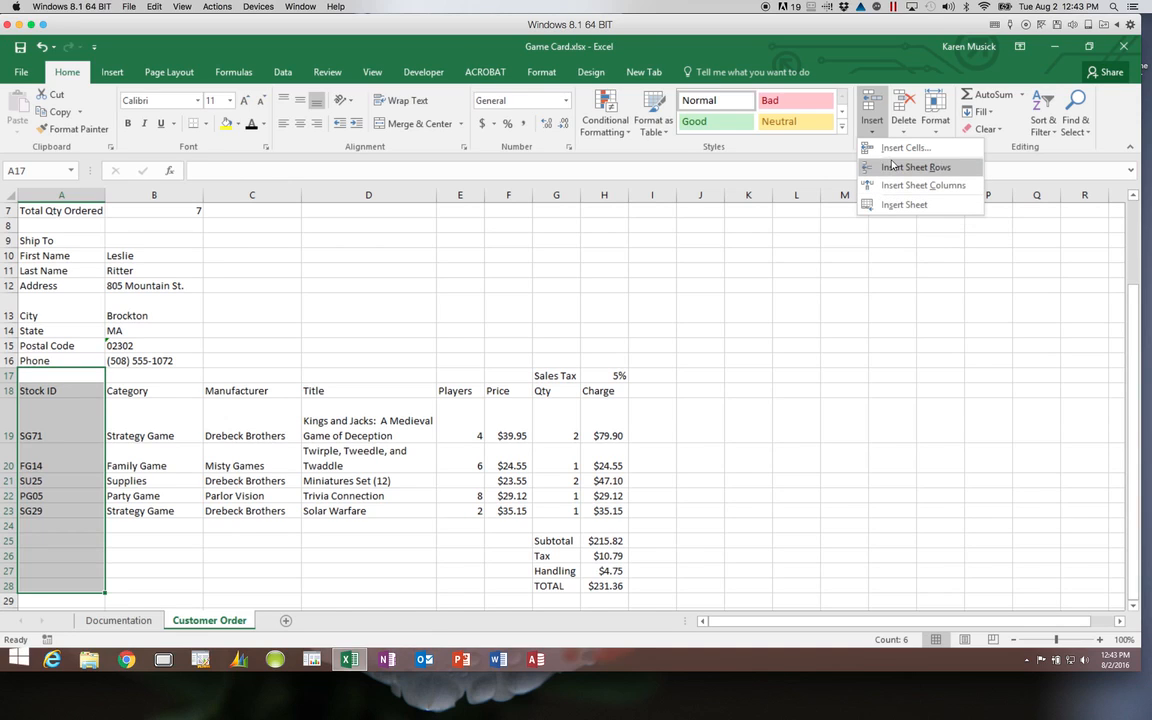
left_click(893, 148)
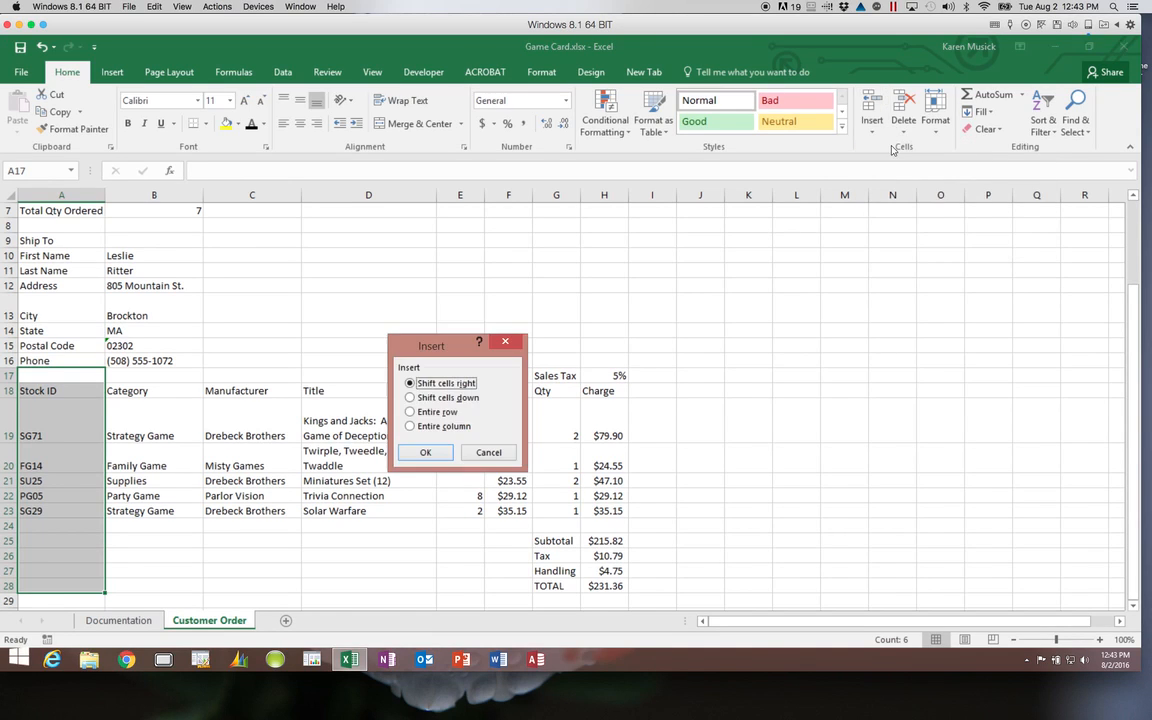
key("super+c")
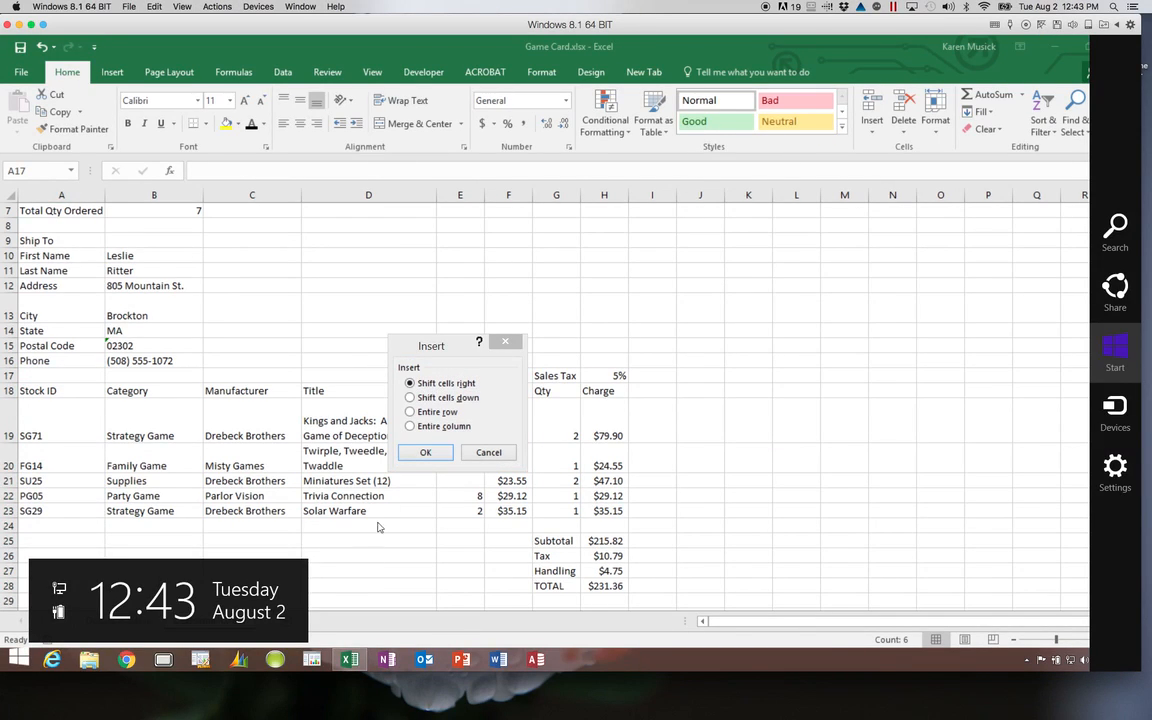
left_click(378, 467)
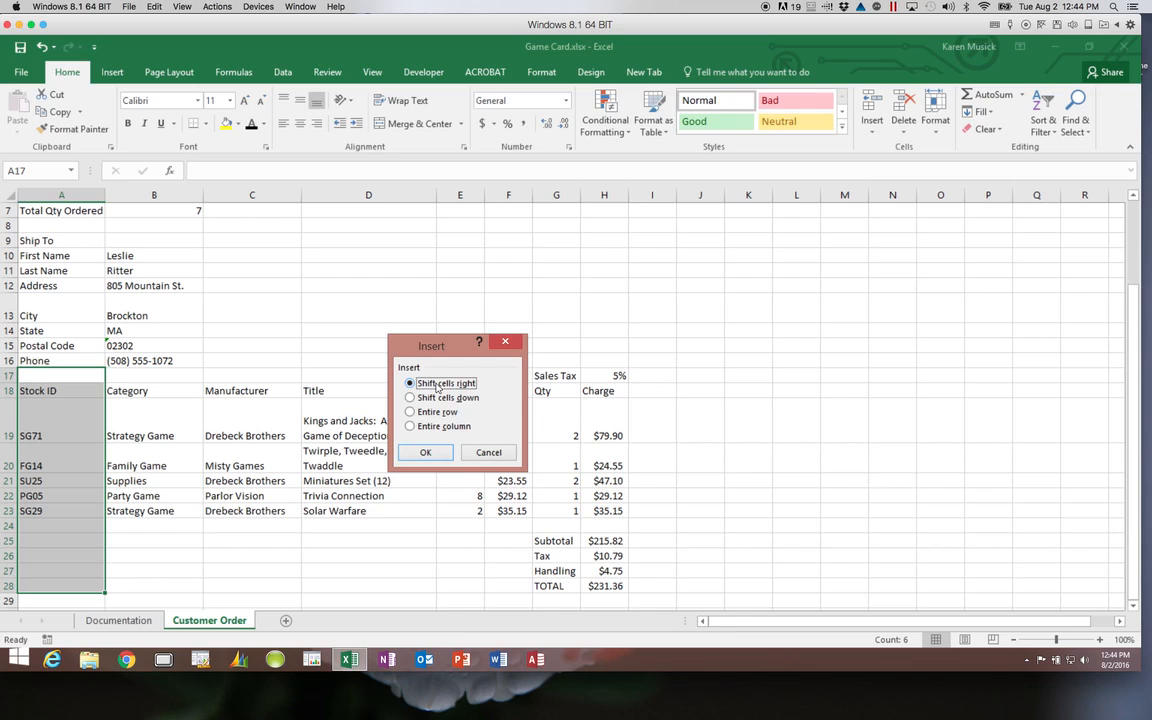
left_click(426, 453)
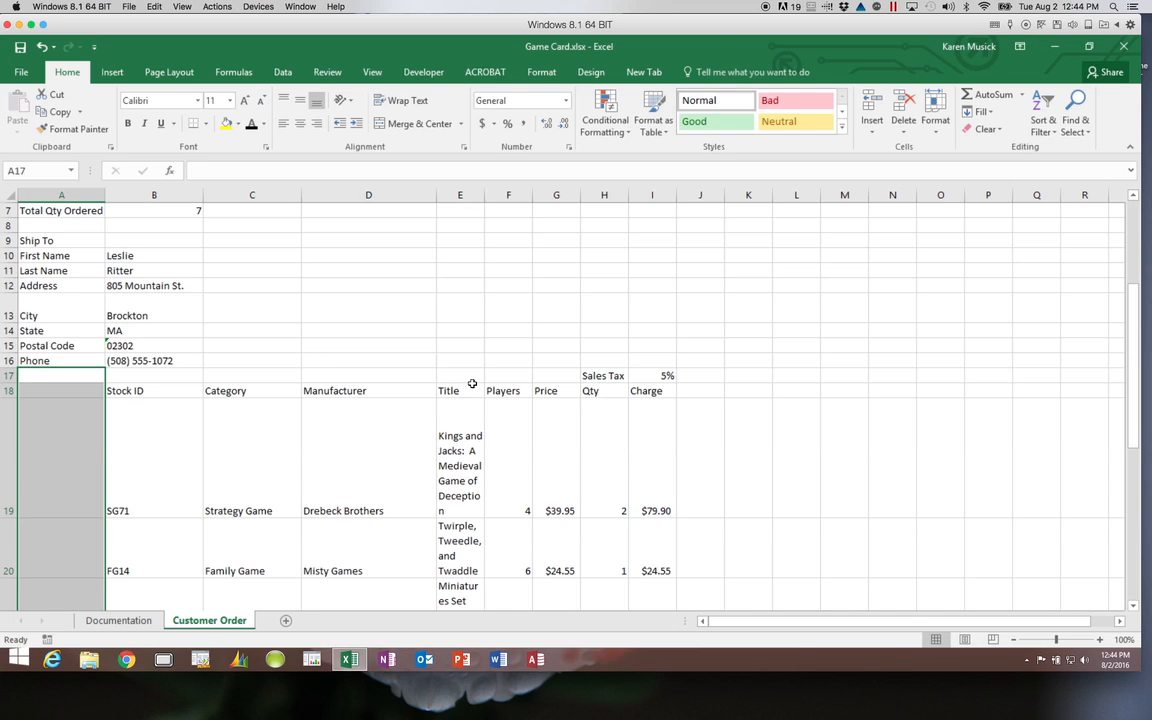
Step: Set the width of column E, which holds the item titles, to 25
left_click(460, 194)
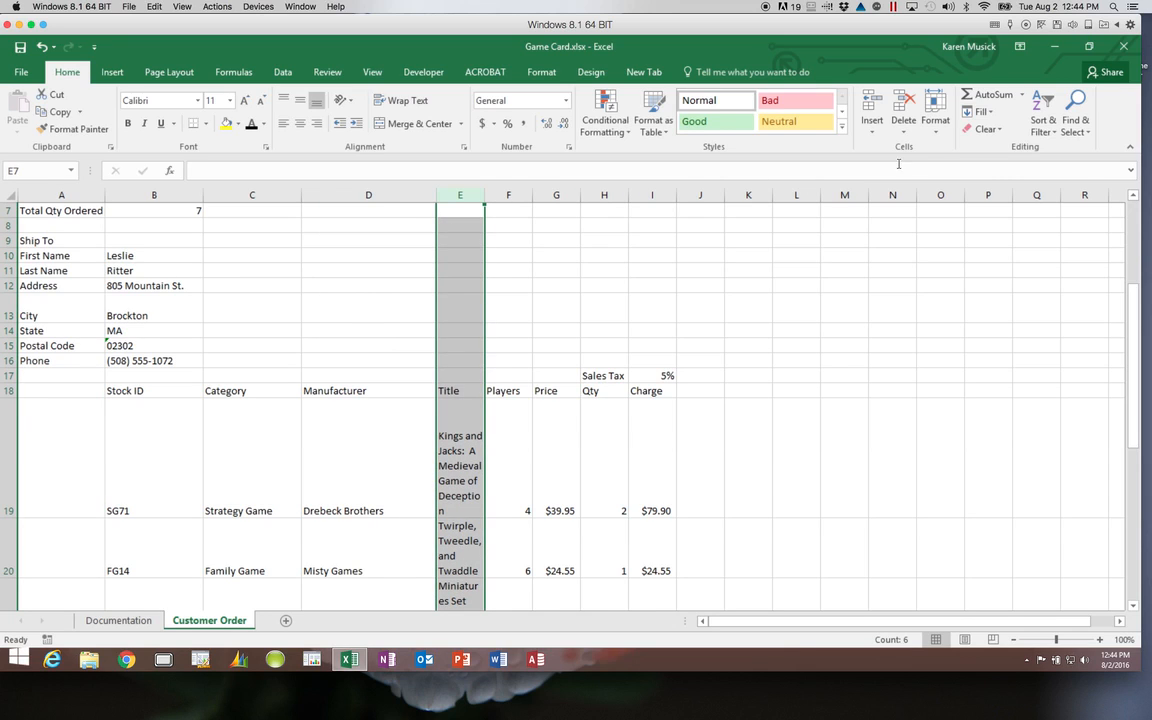
left_click(936, 130)
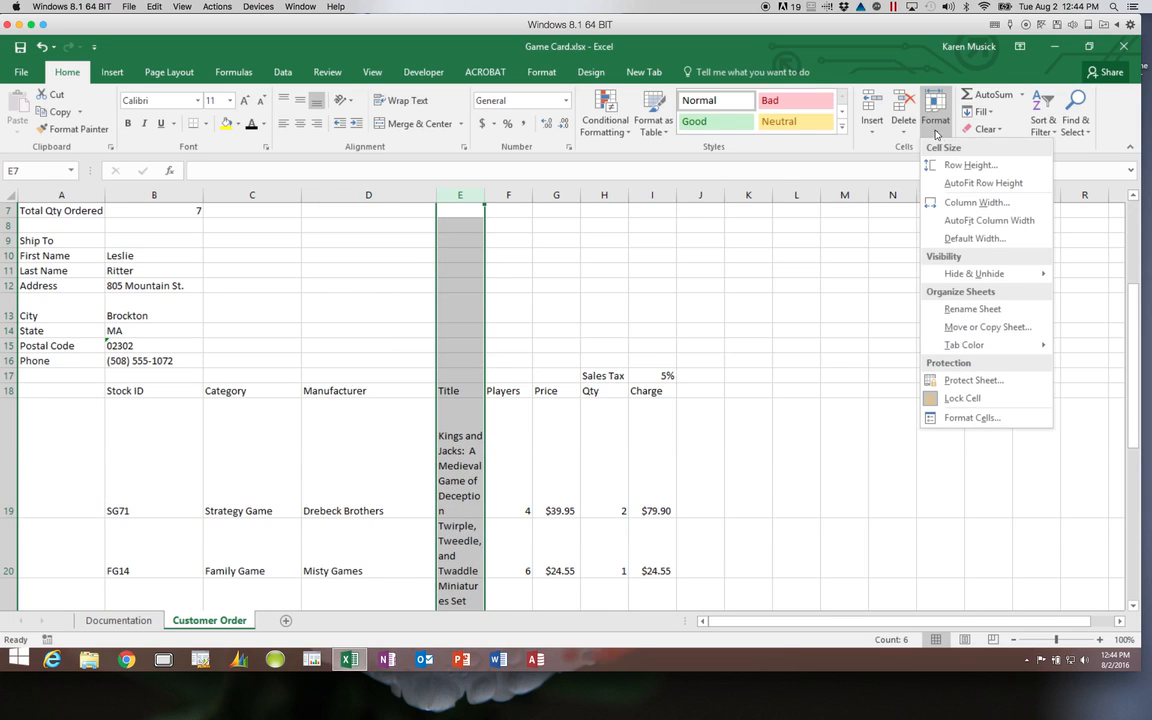
left_click(948, 203)
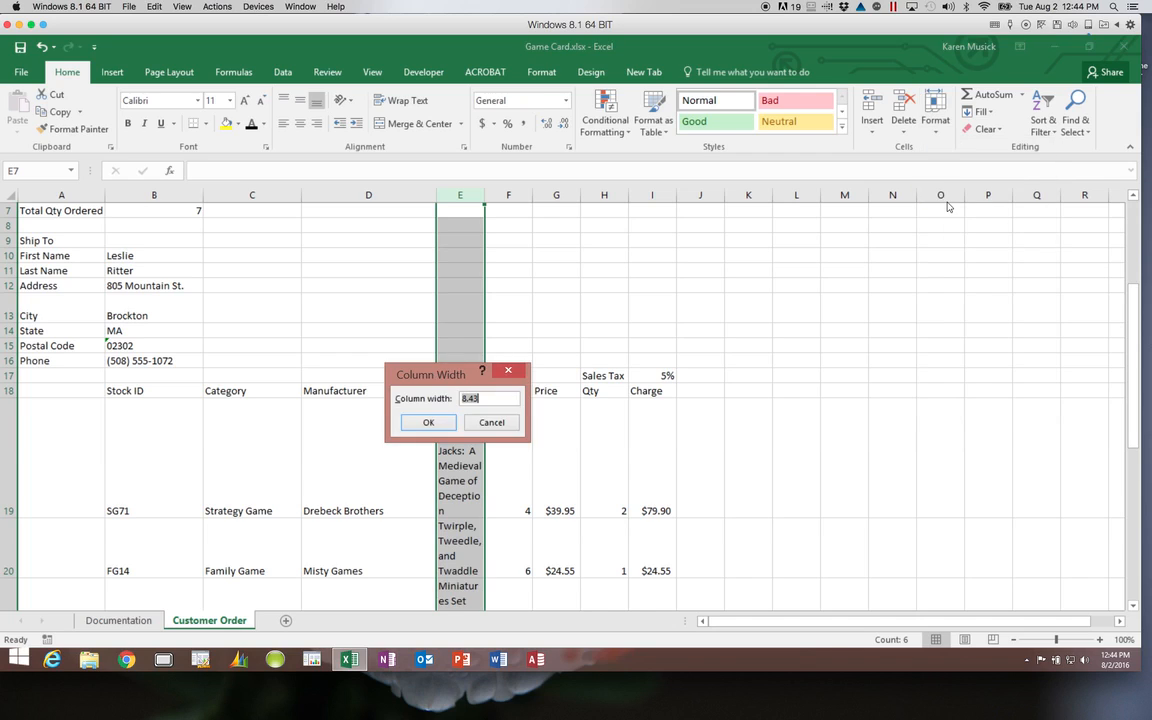
type("25")
key("Return")
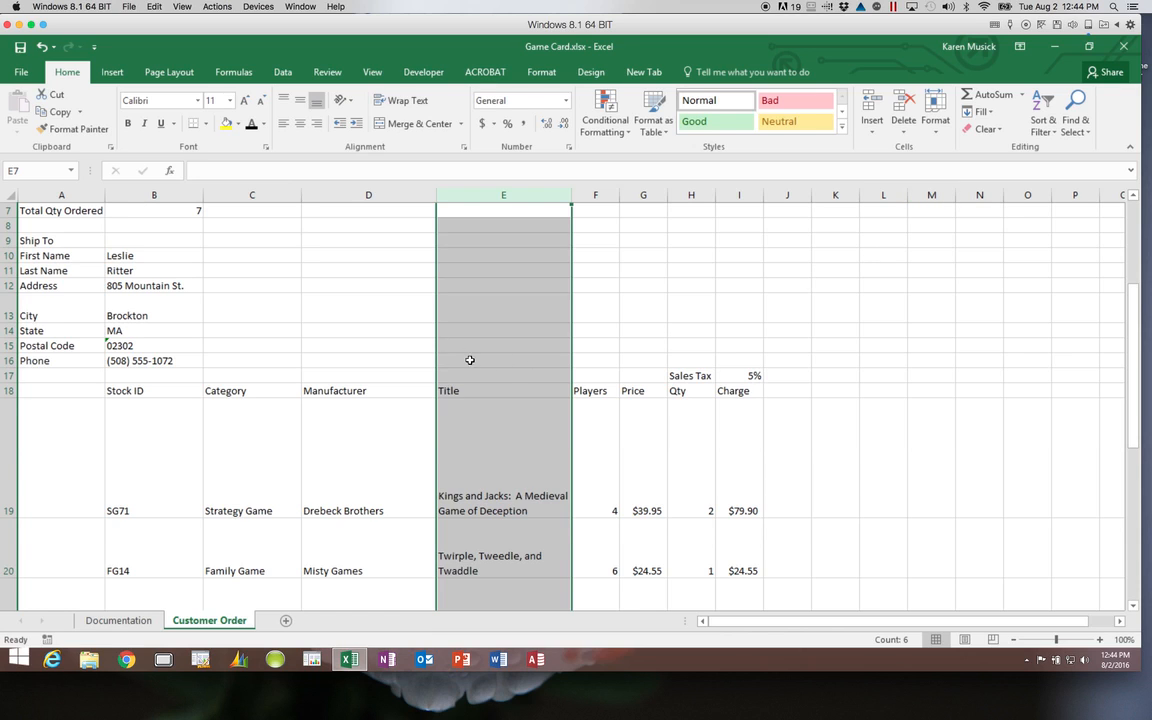
Step: AutoFit the heights of item rows 19 to 23 and slightly reduce the height of row 19
left_click_drag(10, 450, 4, 571)
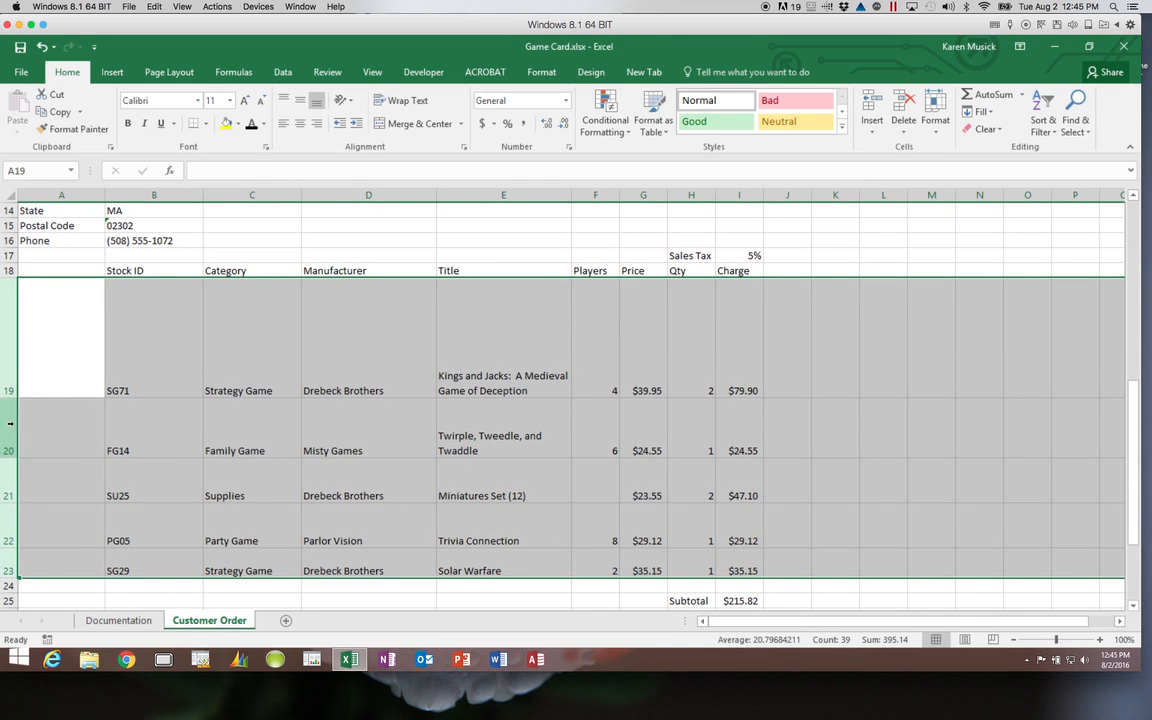
left_click_drag(9, 404, 17, 316)
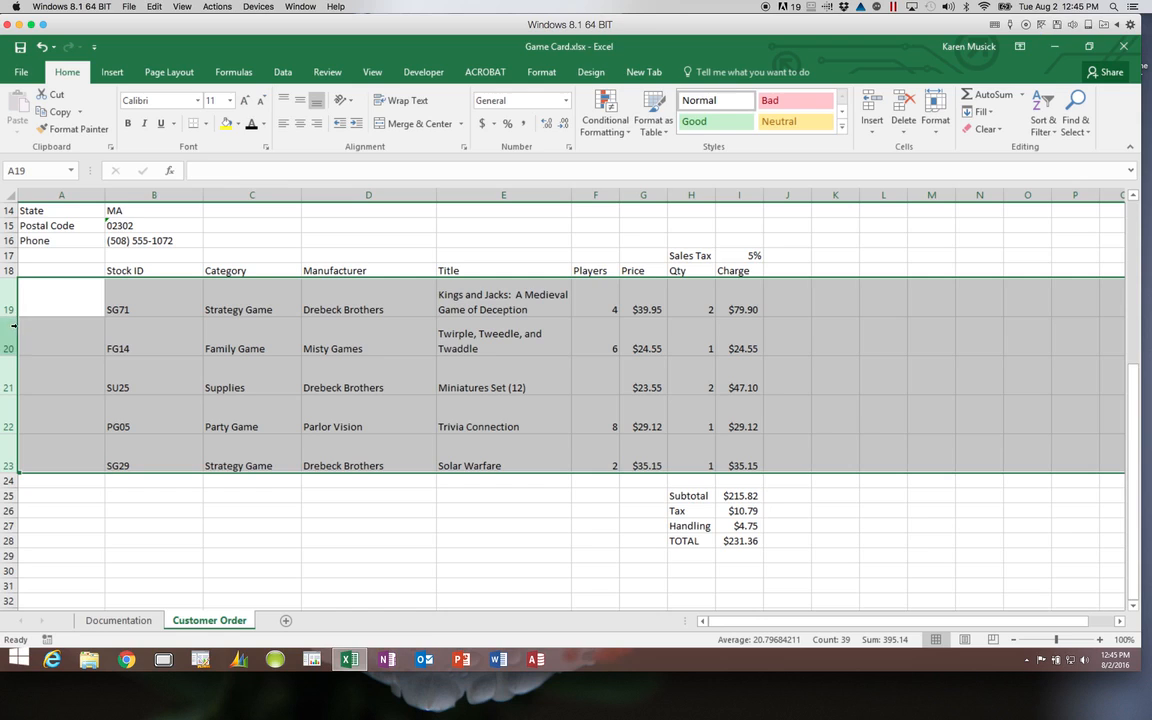
double_click(10, 316)
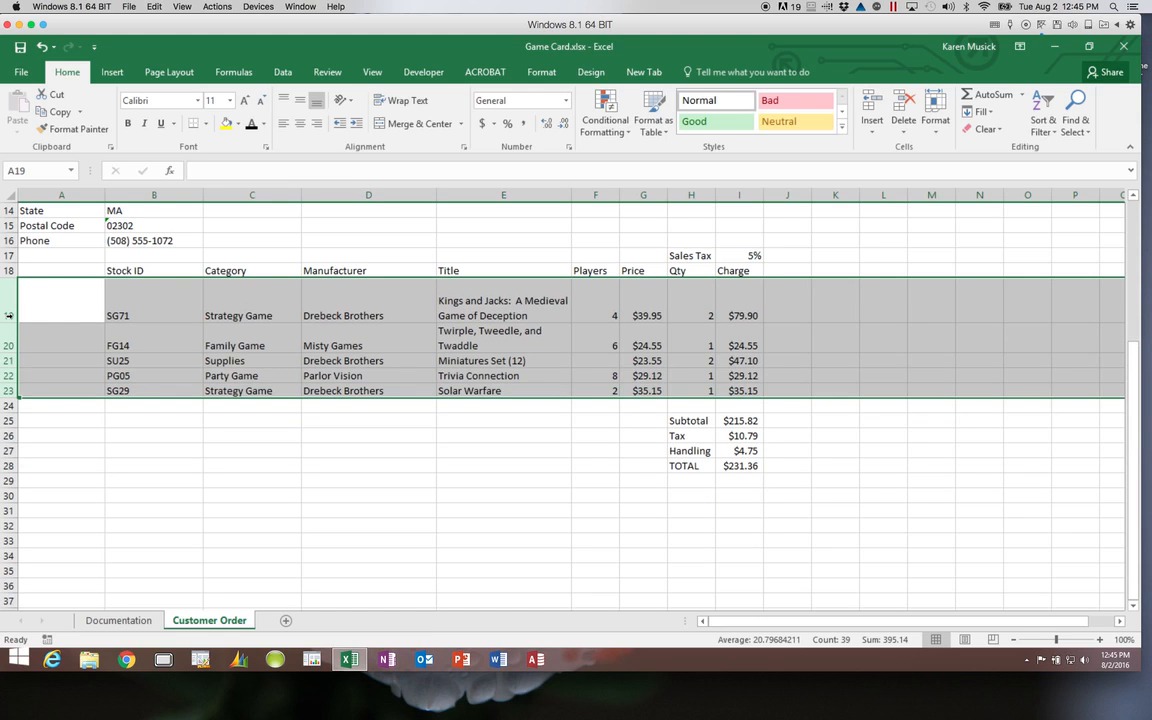
left_click(5, 306)
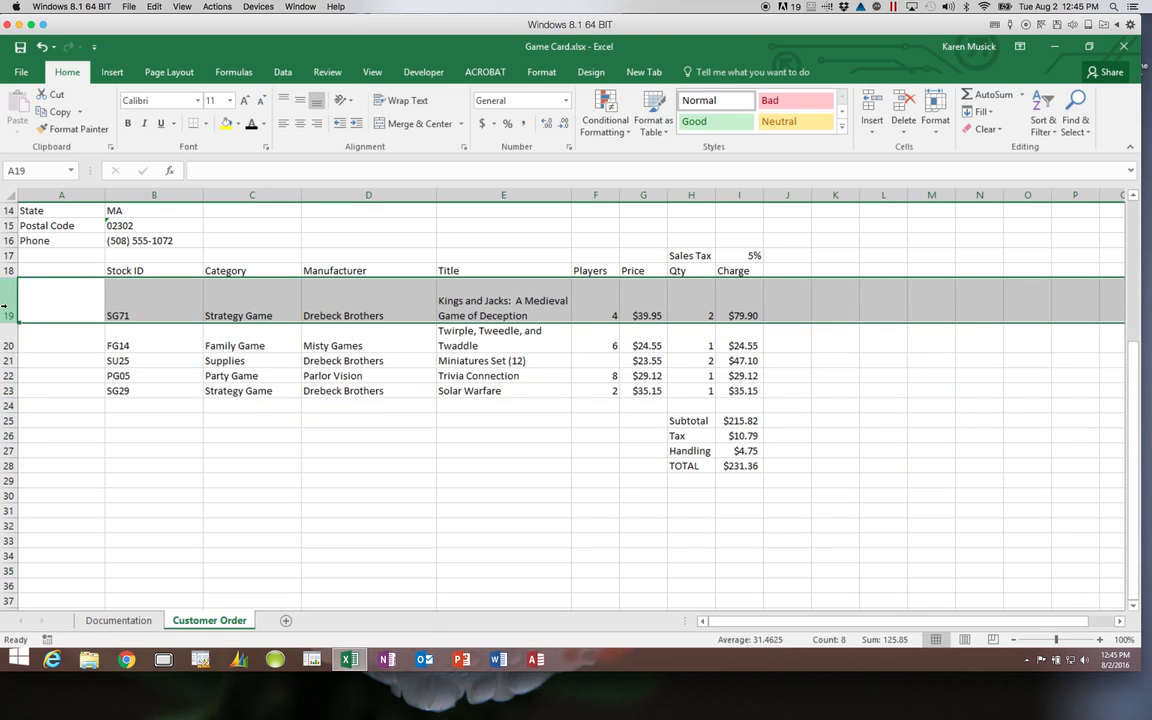
left_click_drag(5, 316, 10, 309)
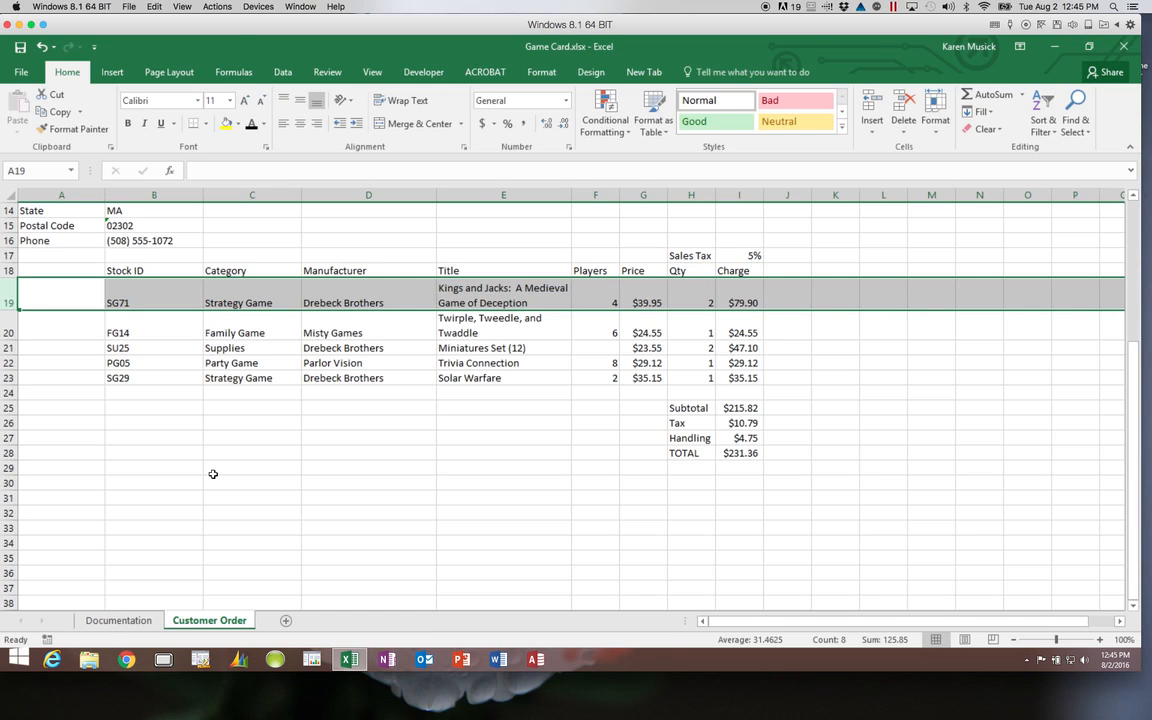
Step: Enter the column heading Store ID in cell A18, beside the Stock ID heading
left_click(81, 271)
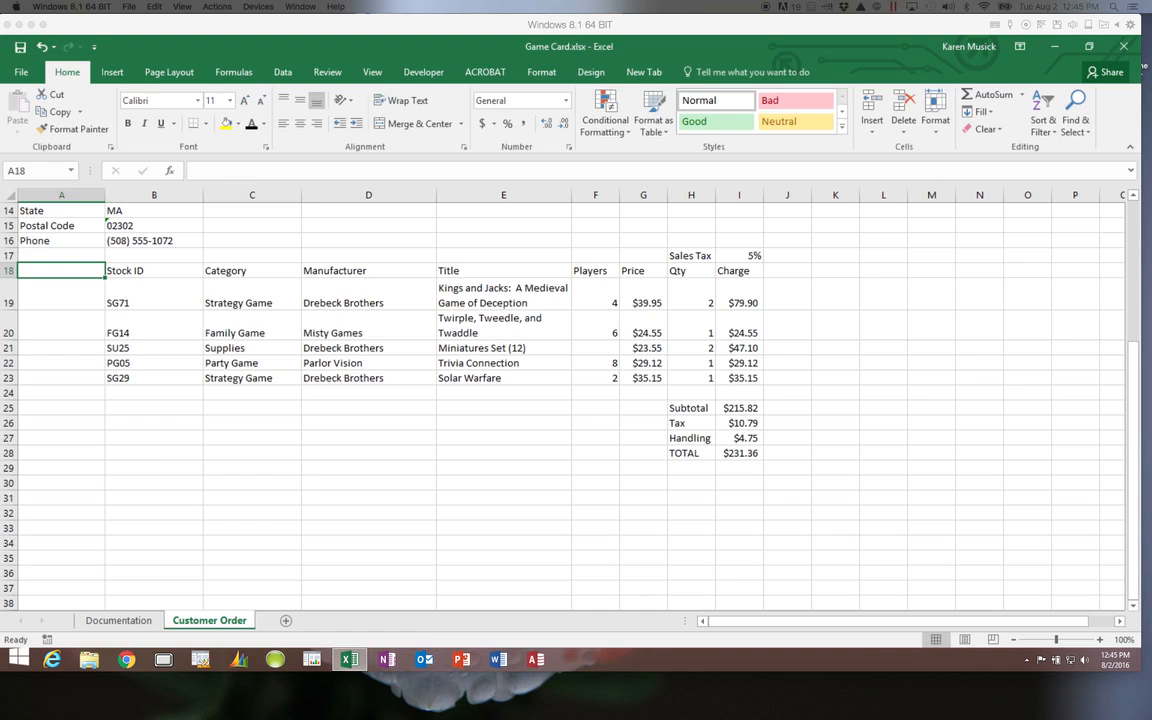
left_click(80, 268)
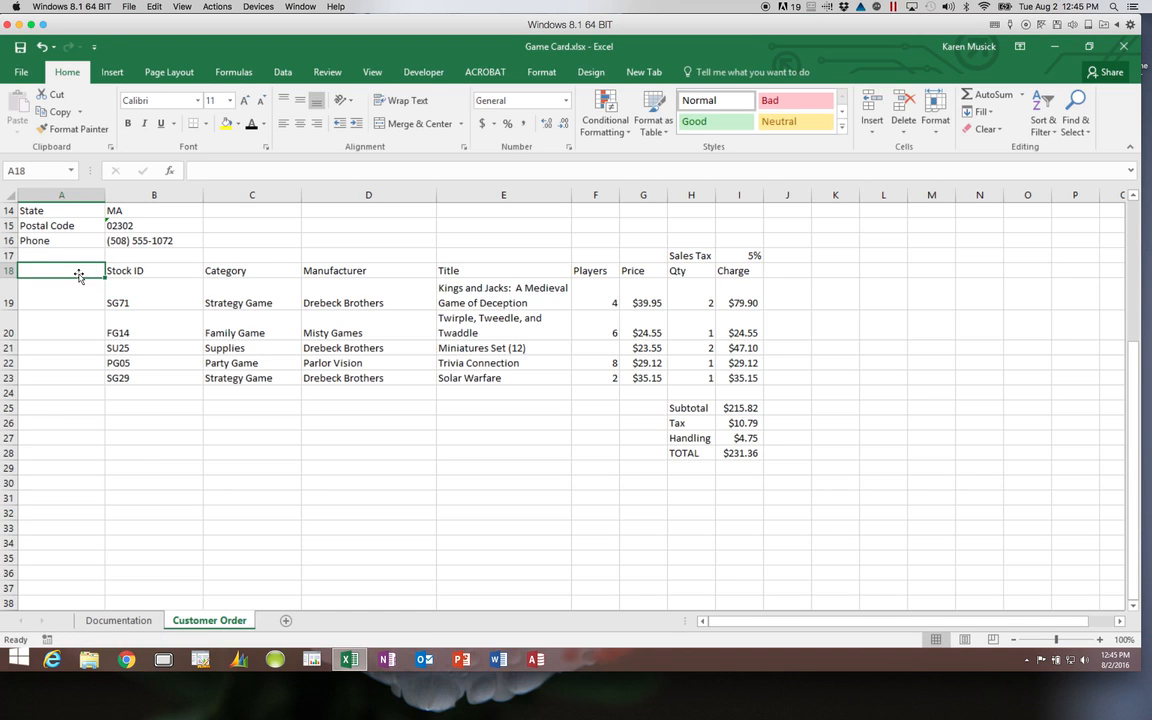
type("Store ID")
key("Return")
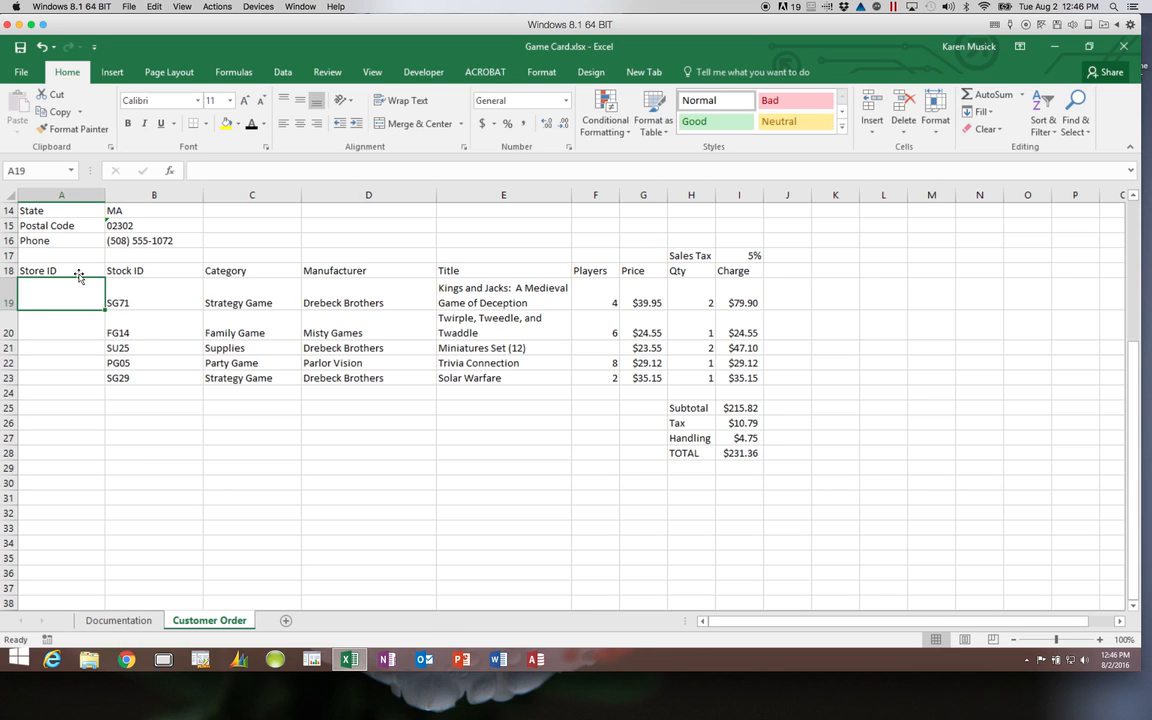
Step: Enter SG71-Kings as the store ID for the first item in A19
type("SG")
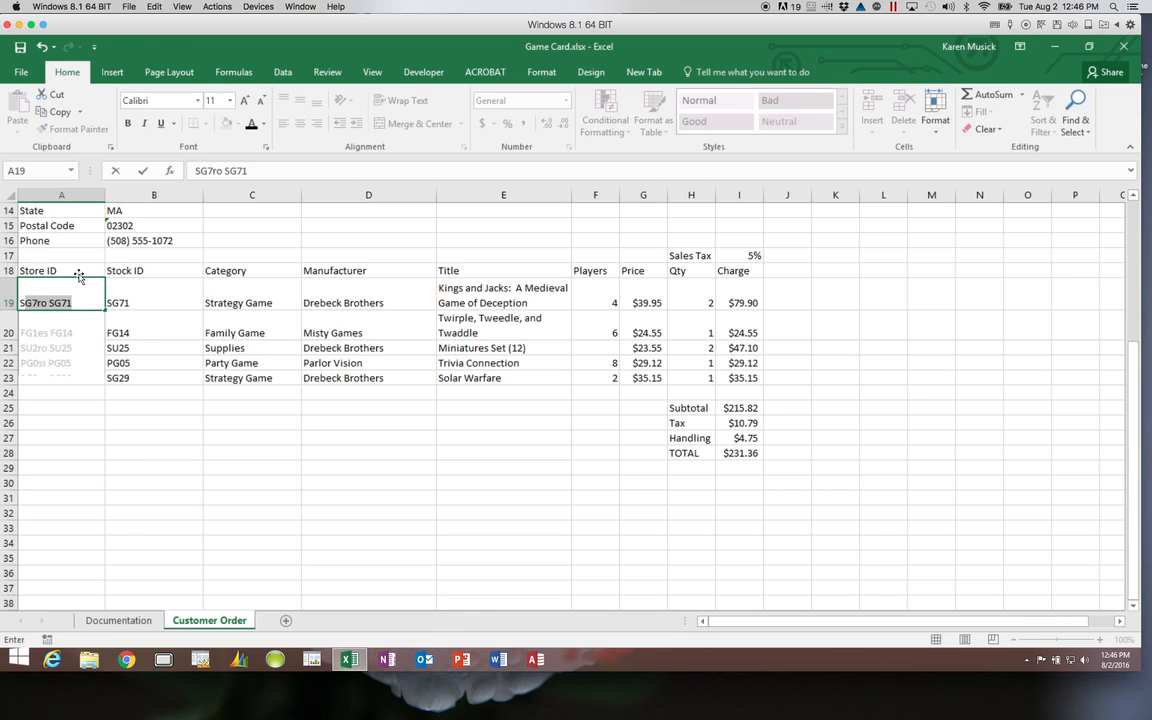
type("71")
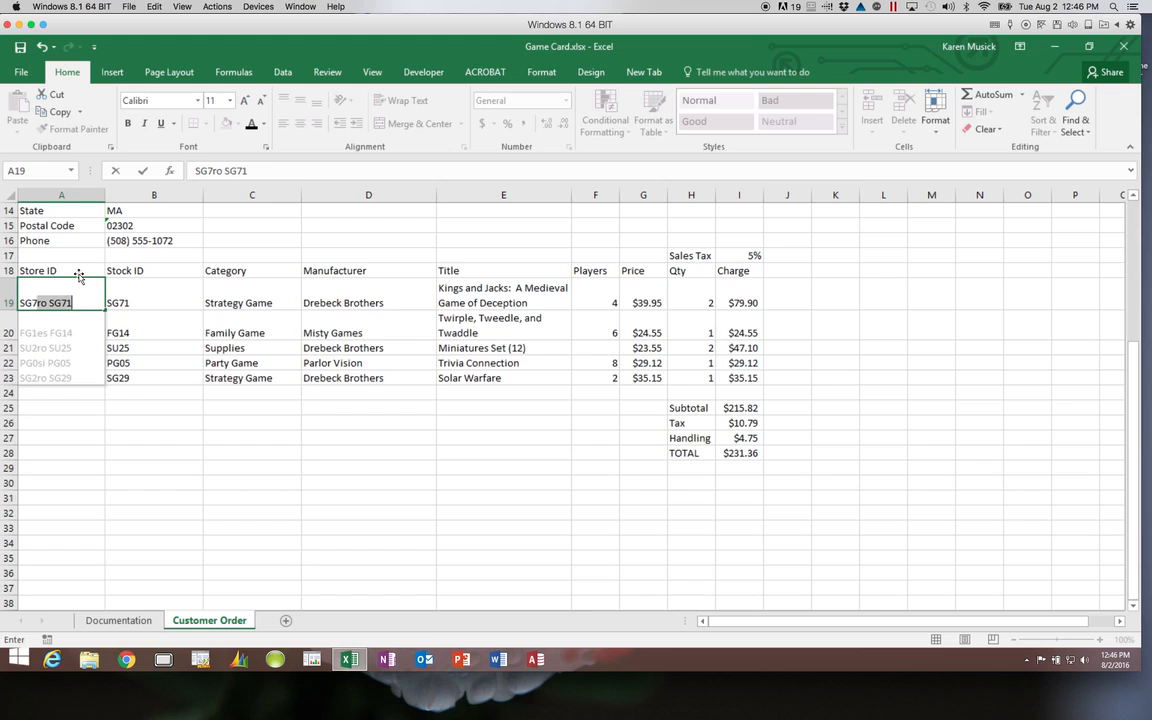
type("-")
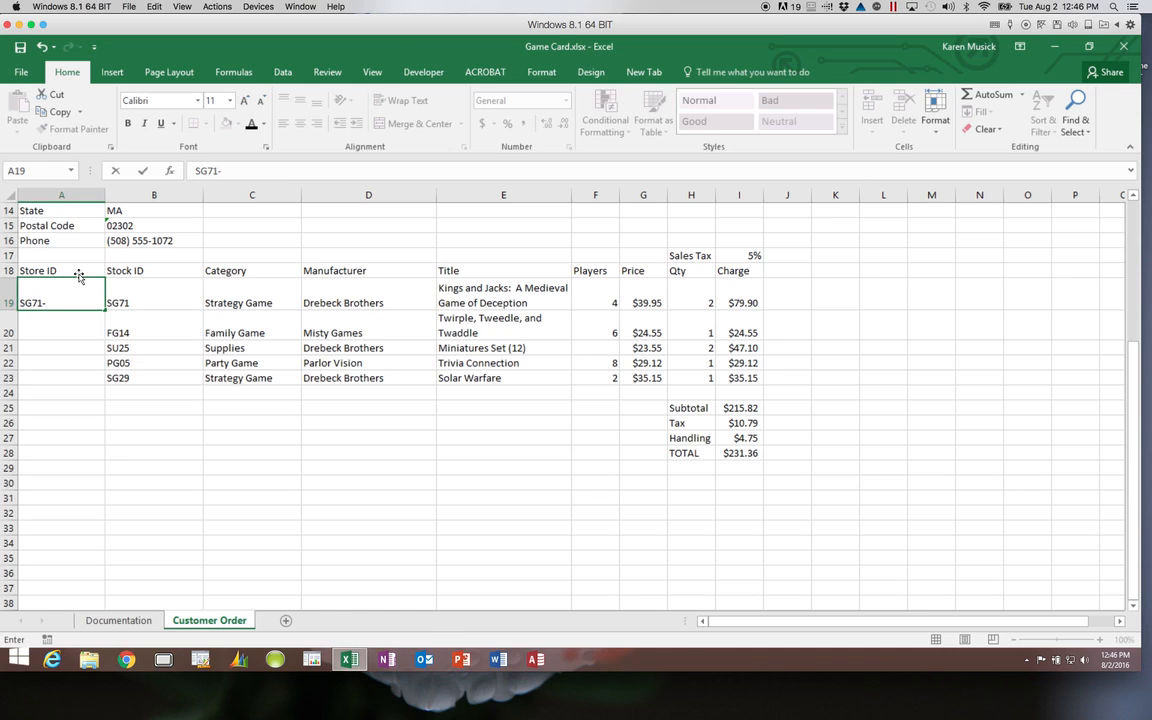
type("Kings")
key("Return")
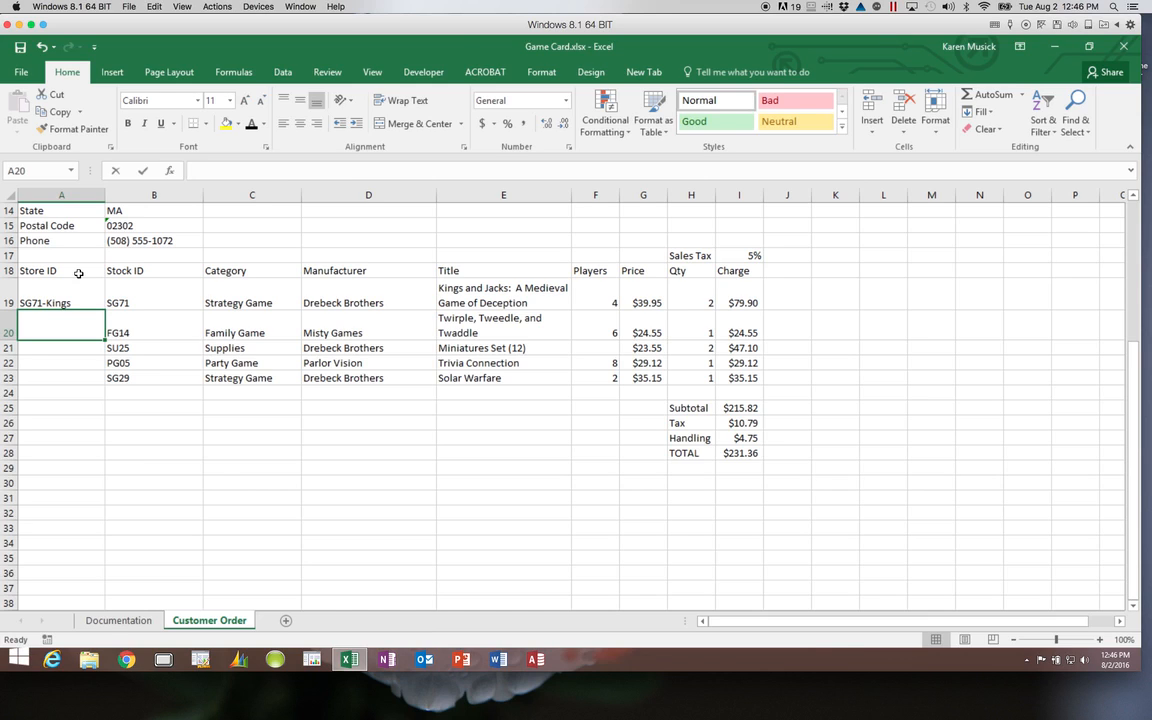
Step: Enter FG14-Twirple in A20, accept the Flash Fill suggestions for the store IDs down to A23, and save the workbook
type("FG14-Twirple")
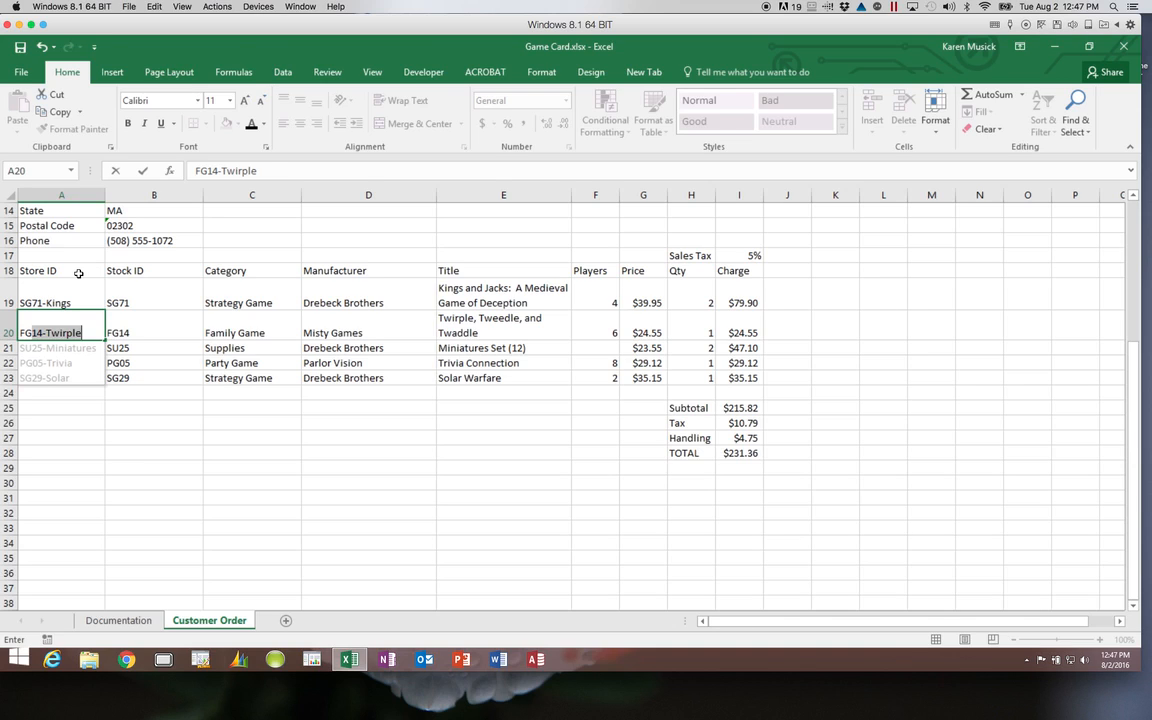
key("Return")
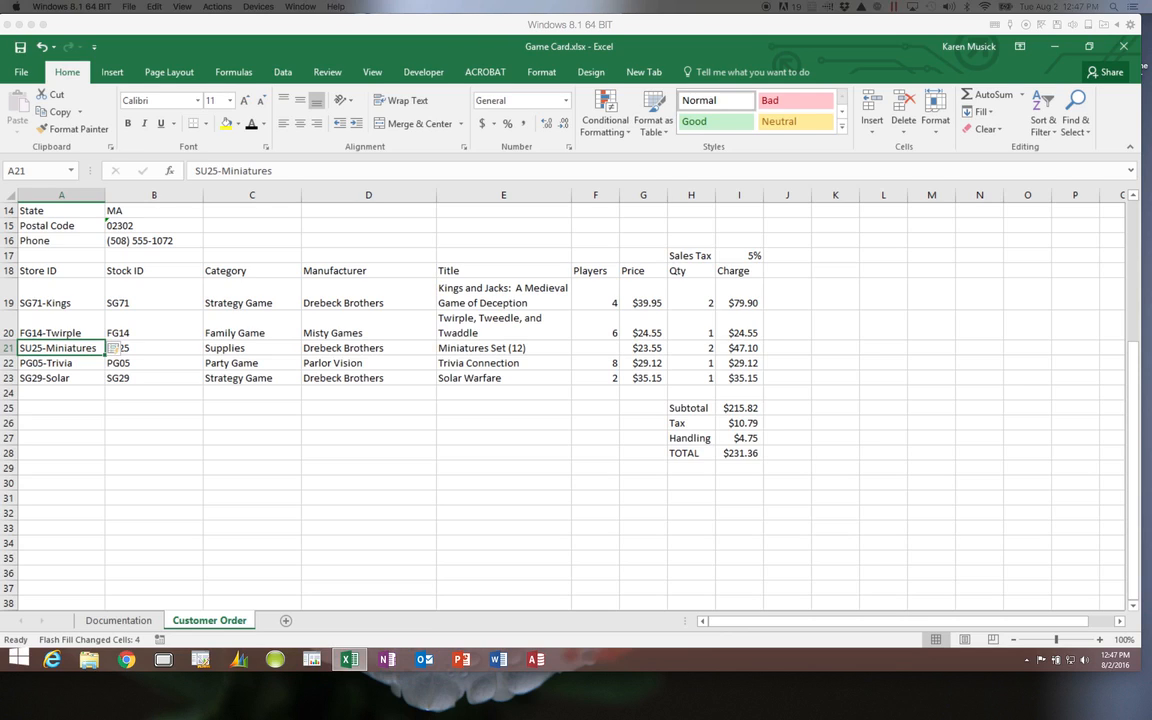
left_click(21, 47)
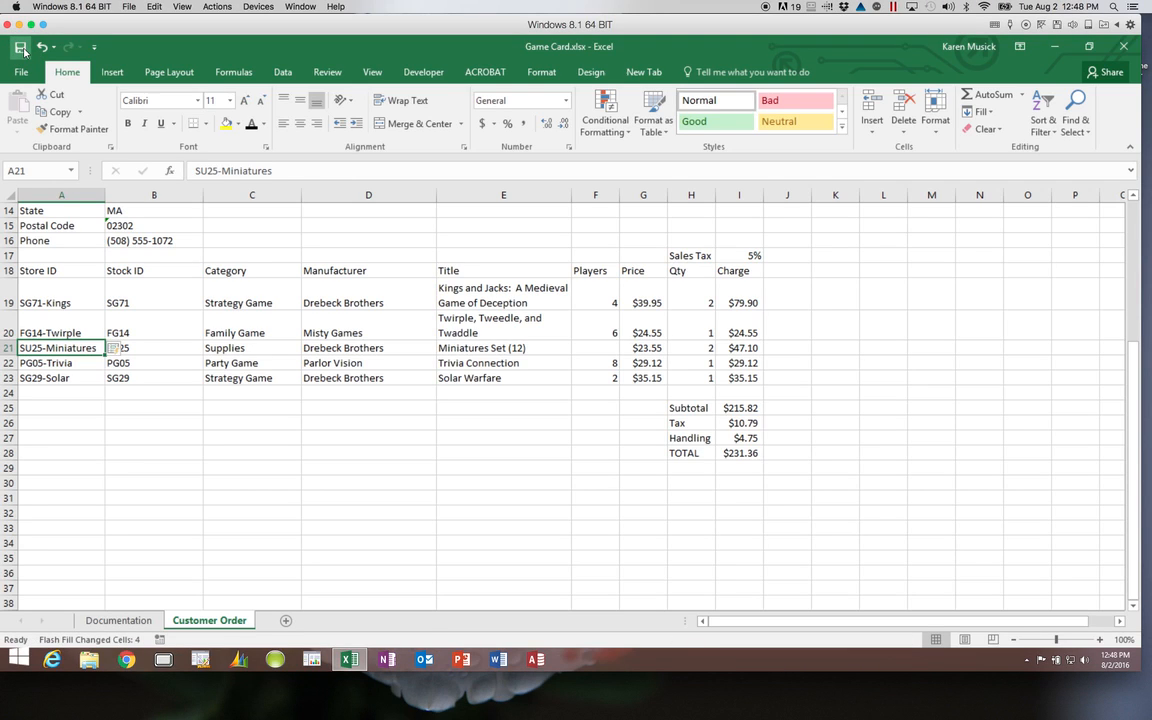